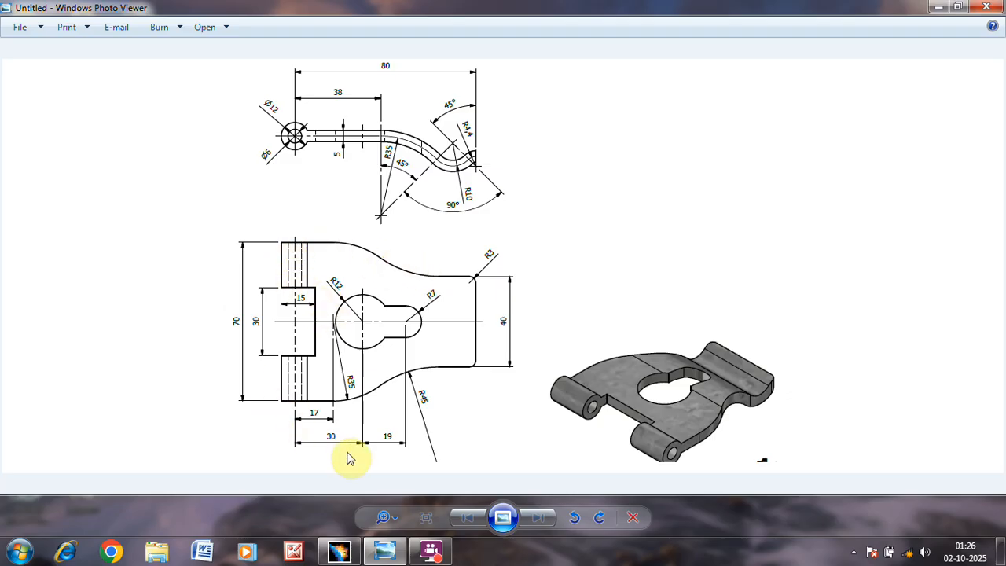
Switch to CATIA V5 and open the Part Design workbench with a new part
{"action": "left_click", "coordinate": [385, 549]}
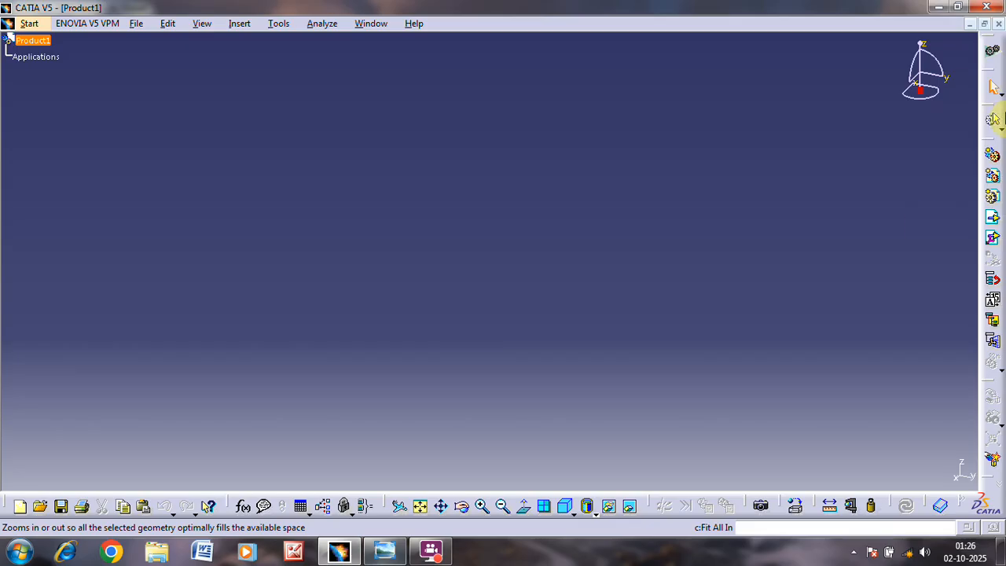
{"action": "left_click", "coordinate": [23, 24]}
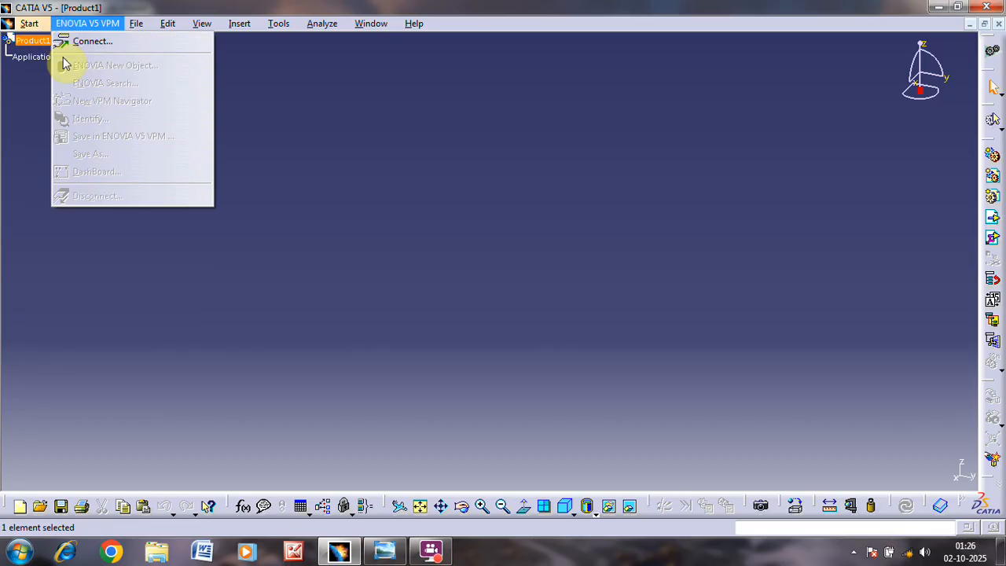
{"action": "mouse_move", "coordinate": [63, 59]}
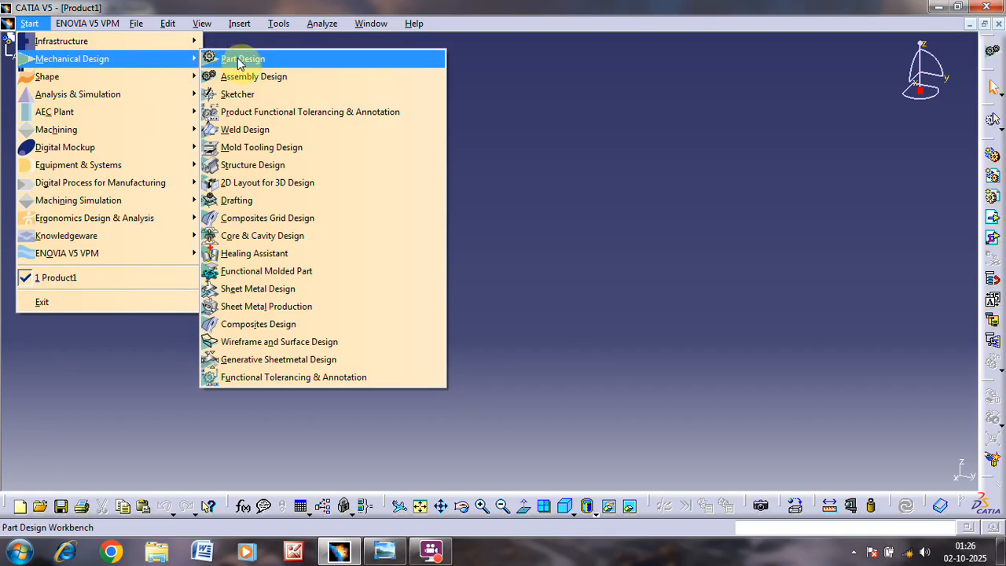
{"action": "left_click", "coordinate": [236, 58]}
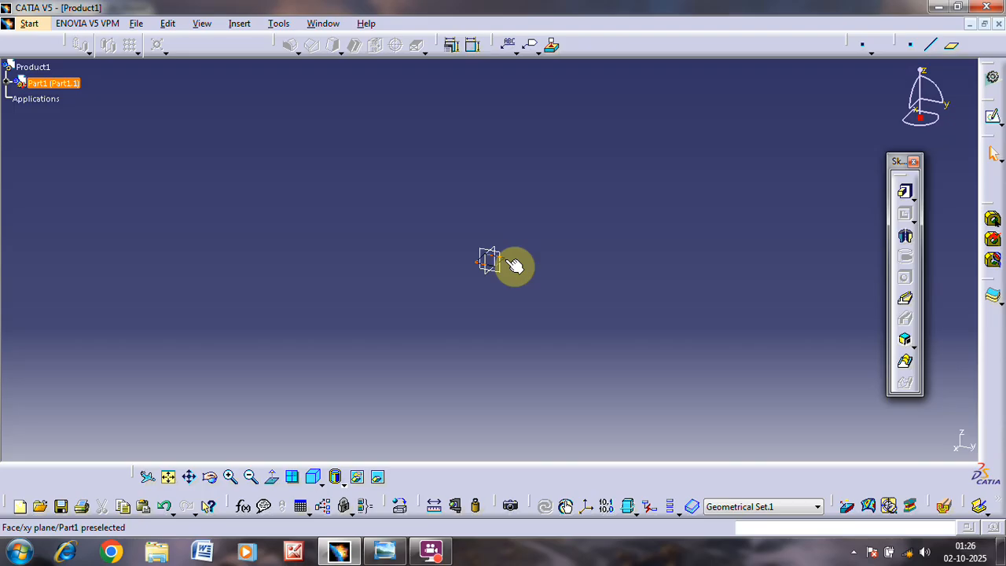
Start a sketch on the xy plane and draw a vertical line about 108 mm long on the negative H side of the origin
{"action": "left_click", "coordinate": [514, 266]}
{"action": "left_click", "coordinate": [904, 191]}
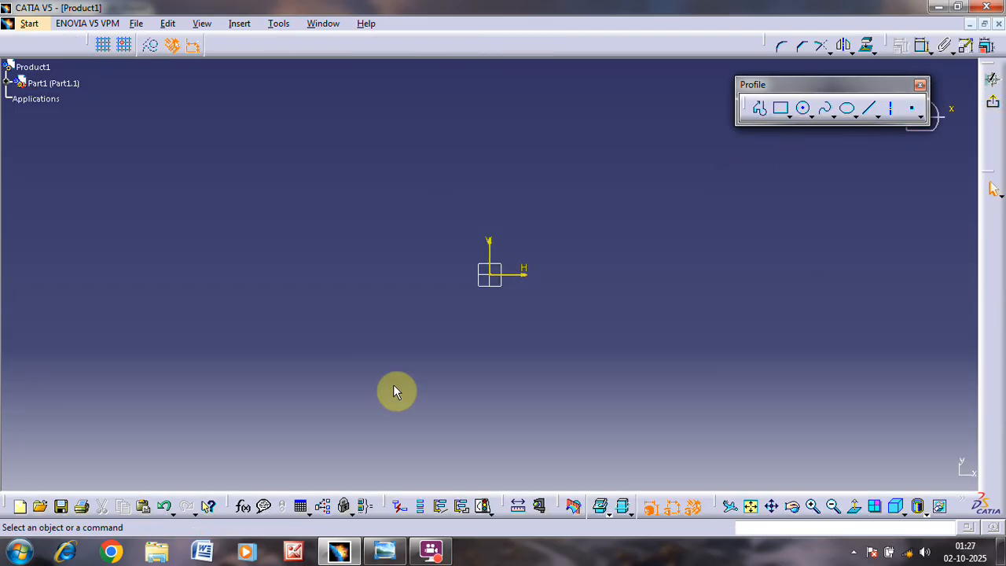
{"action": "left_click", "coordinate": [869, 108]}
{"action": "left_click", "coordinate": [369, 191]}
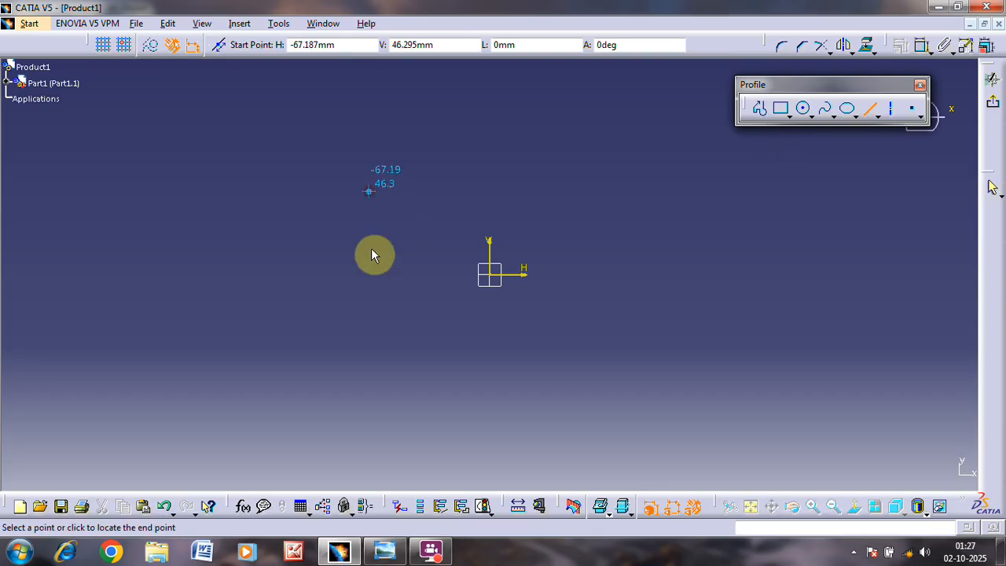
{"action": "left_click", "coordinate": [372, 391]}
Dimension the vertical line's length as 70 mm and move the line so it straddles the level of the H axis
{"action": "left_click", "coordinate": [921, 45]}
{"action": "left_click", "coordinate": [295, 290]}
{"action": "double_click", "coordinate": [292, 284]}
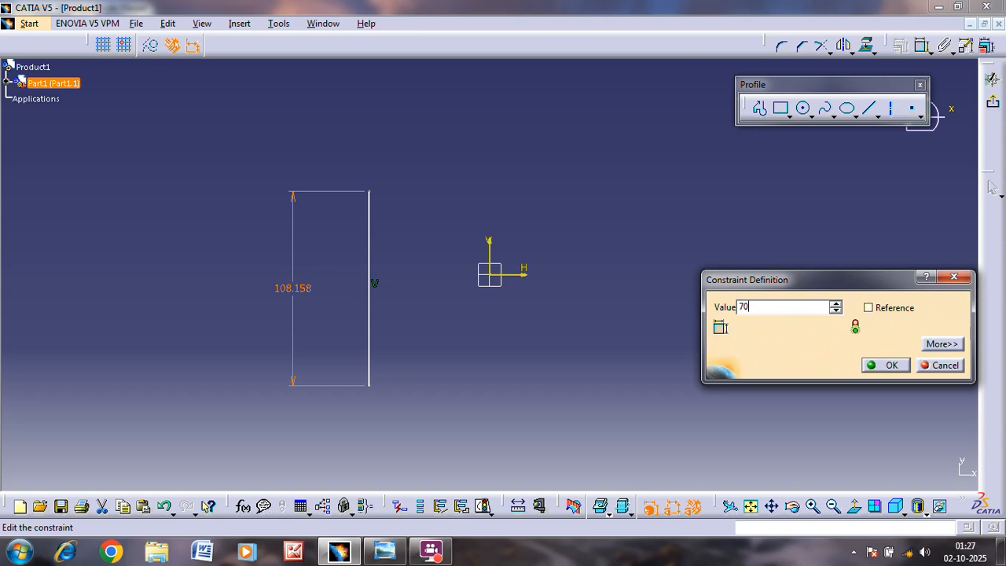
{"action": "key", "text": "Return"}
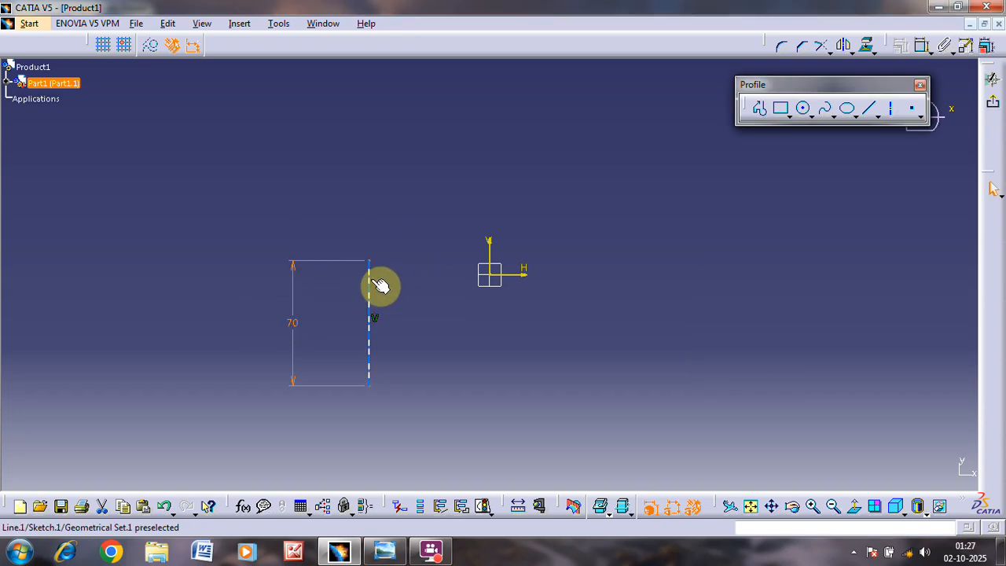
{"action": "left_click_drag", "start_coordinate": [381, 286], "coordinate": [385, 237]}
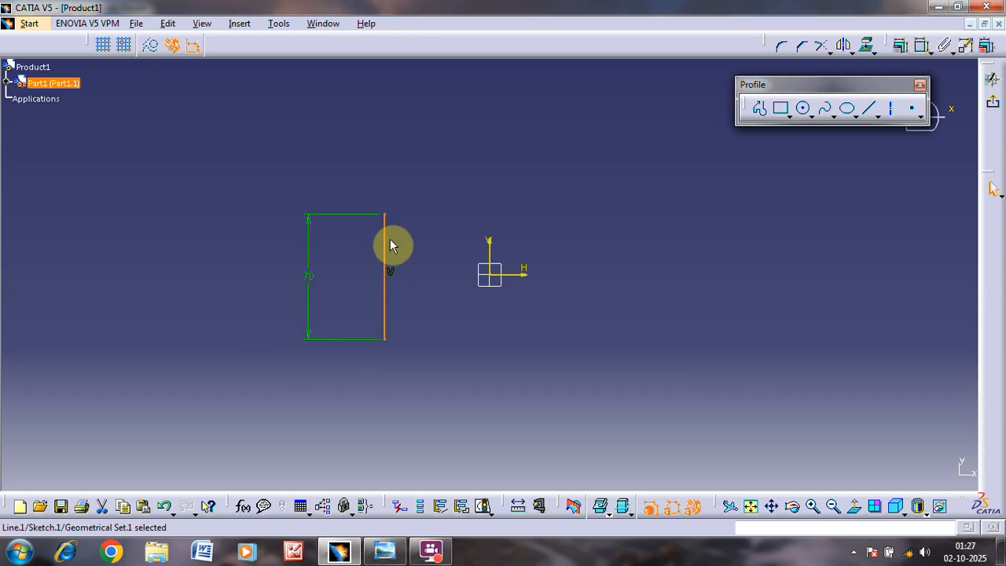
{"action": "left_click", "coordinate": [400, 182]}
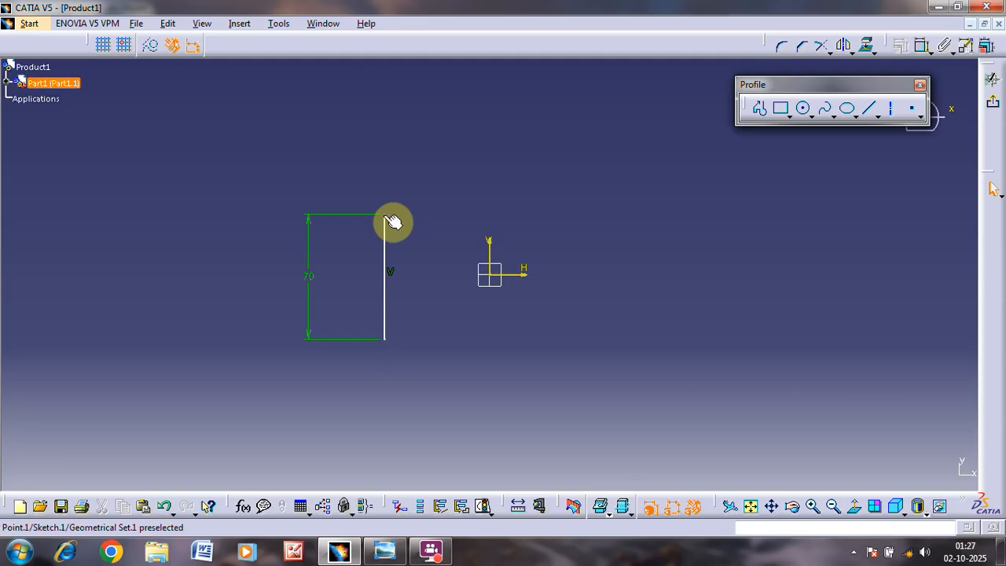
Make the two endpoints of the 70 mm line symmetric about the H axis
{"action": "left_click", "coordinate": [383, 214]}
{"action": "left_click", "coordinate": [387, 340], "text": "ctrl"}
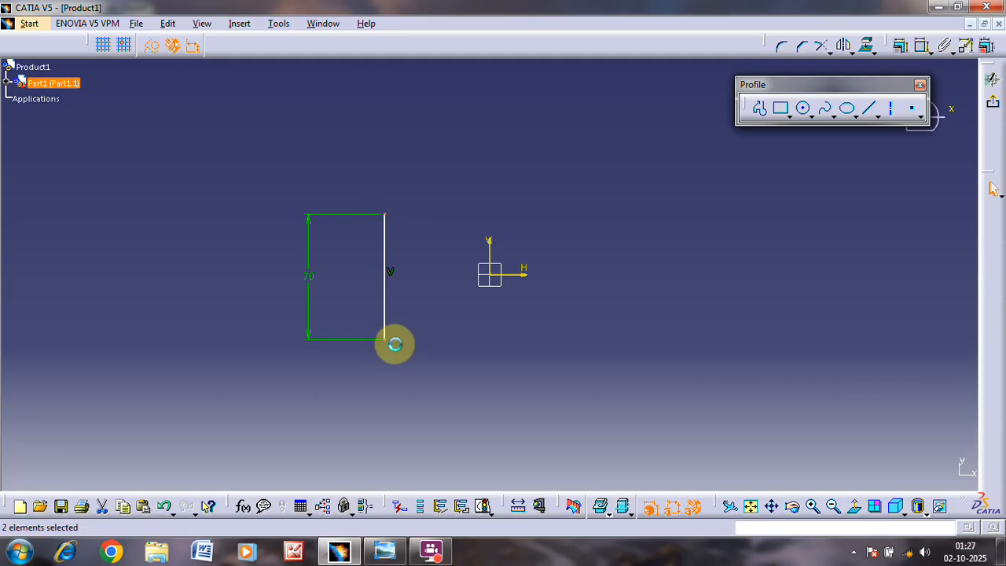
{"action": "left_click", "coordinate": [527, 275], "text": "ctrl"}
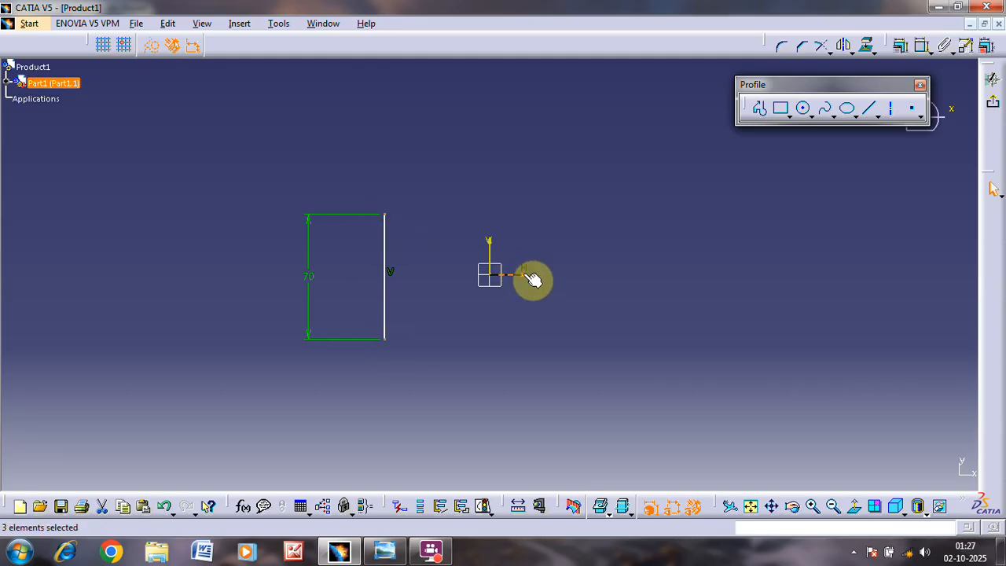
{"action": "left_click", "coordinate": [901, 49]}
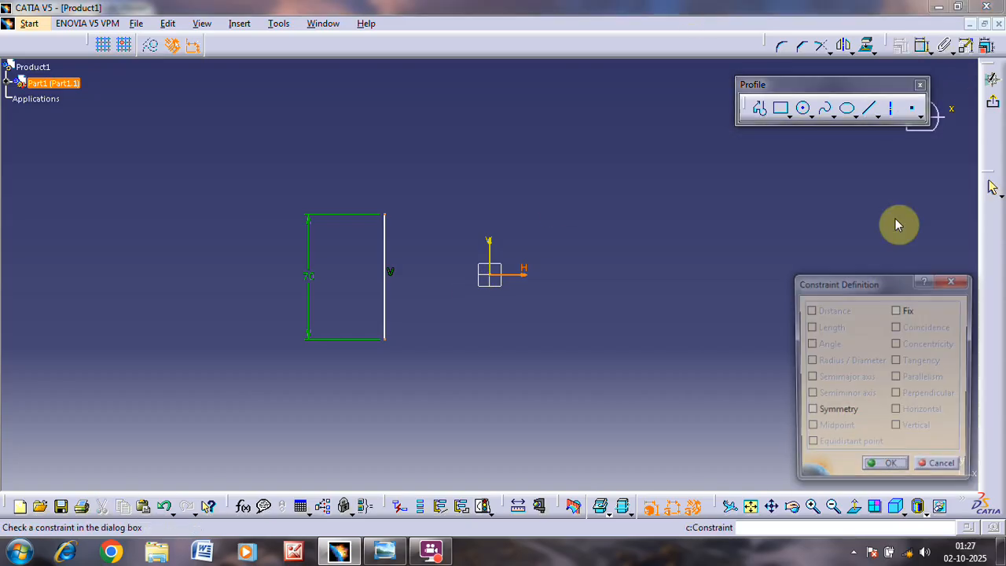
{"action": "left_click", "coordinate": [856, 414]}
{"action": "left_click", "coordinate": [873, 468]}
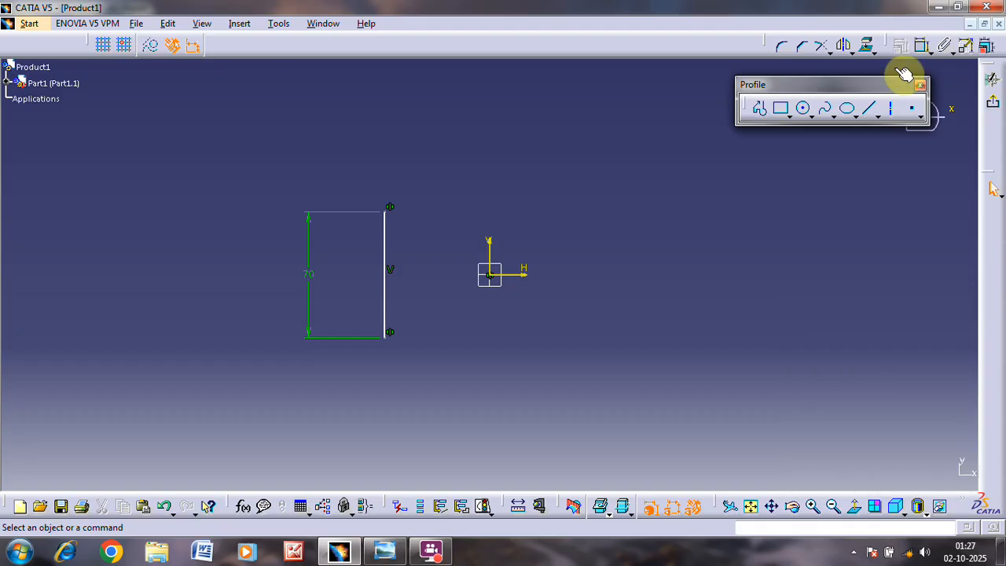
Draw a second vertical line about 53 mm long on the positive H side of the origin, crossing the level of the H axis
{"action": "left_click", "coordinate": [869, 110]}
{"action": "left_click", "coordinate": [636, 219]}
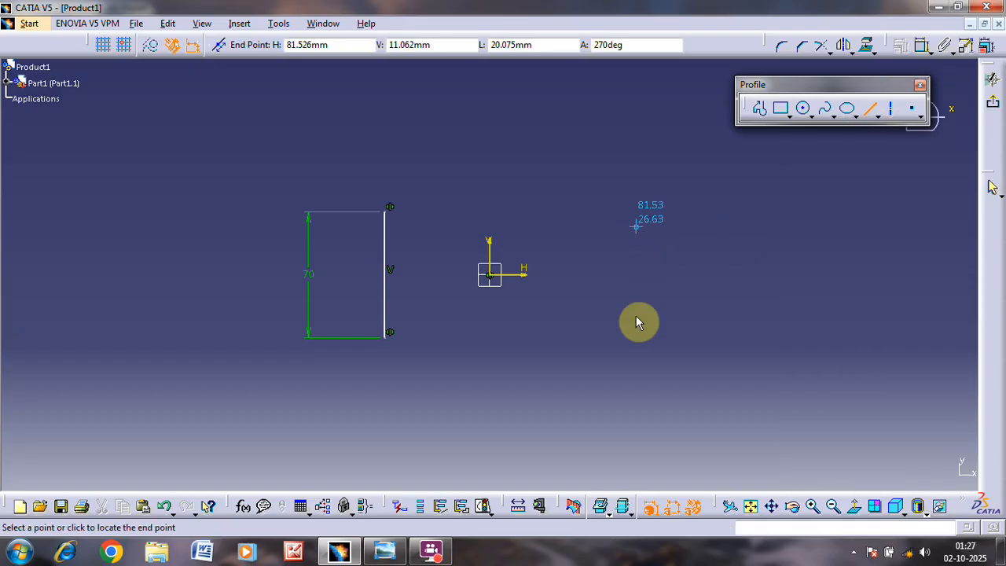
{"action": "left_click", "coordinate": [636, 315]}
Dimension the second vertical line's length as 40 mm
{"action": "left_click", "coordinate": [922, 46]}
{"action": "left_click", "coordinate": [636, 267]}
{"action": "left_click", "coordinate": [732, 283]}
{"action": "left_click", "coordinate": [735, 271]}
{"action": "double_click", "coordinate": [735, 271]}
{"action": "type", "text": "4"}
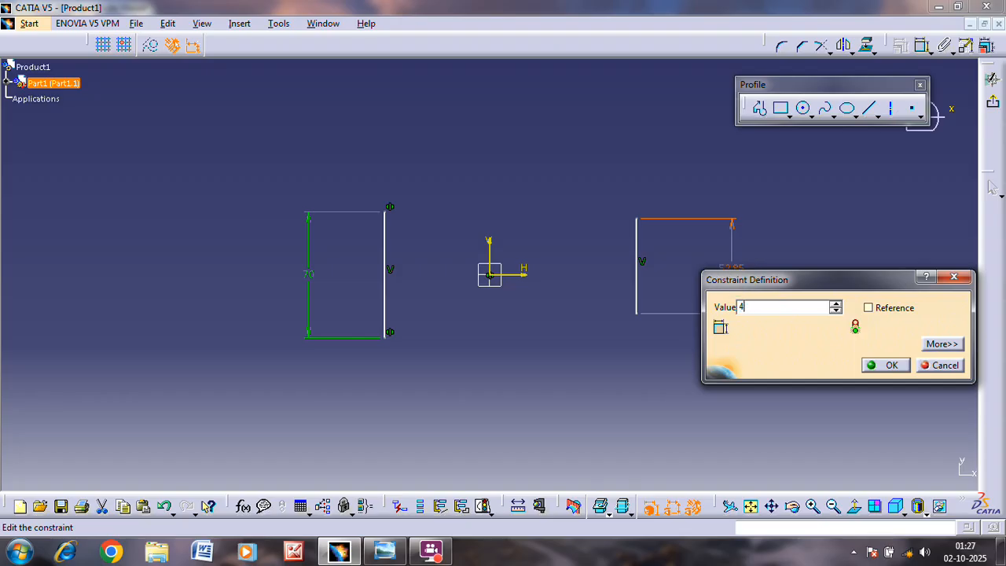
{"action": "type", "text": "0"}
{"action": "key", "text": "Return"}
{"action": "left_click", "coordinate": [625, 82]}
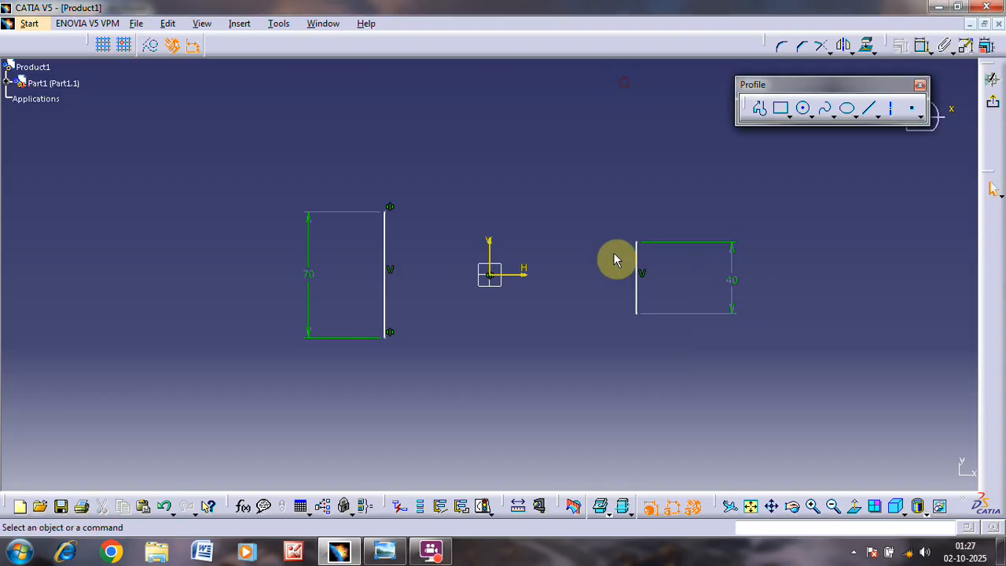
Make the two endpoints of the 40 mm line symmetric about the H axis
{"action": "left_click", "coordinate": [637, 241]}
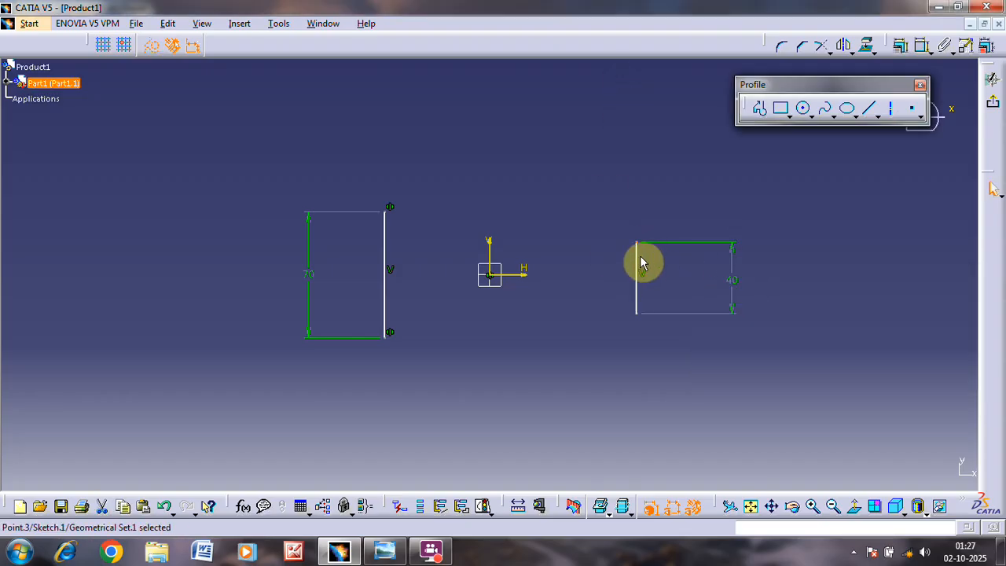
{"action": "left_click", "coordinate": [637, 312], "text": "ctrl"}
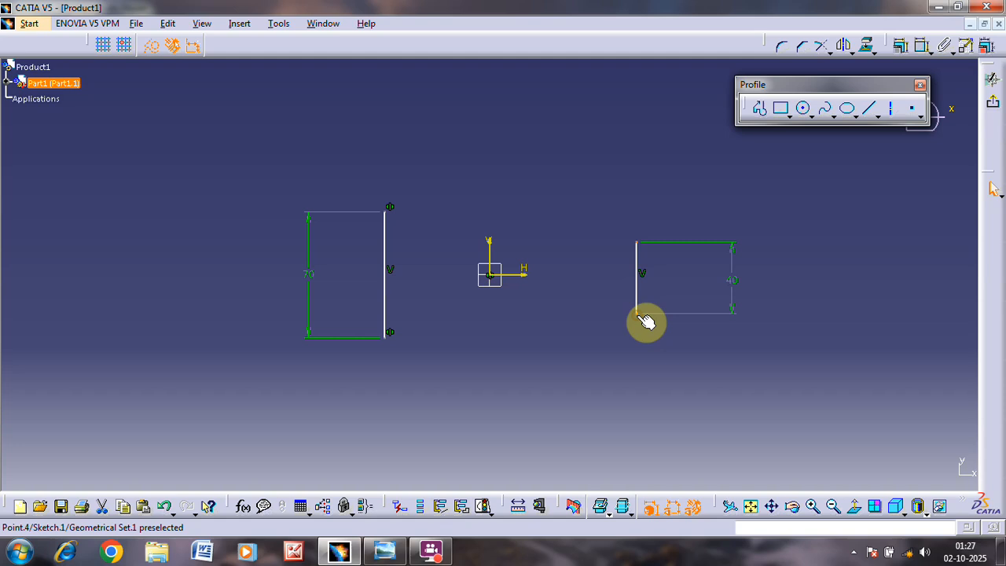
{"action": "left_click", "coordinate": [522, 276], "text": "ctrl"}
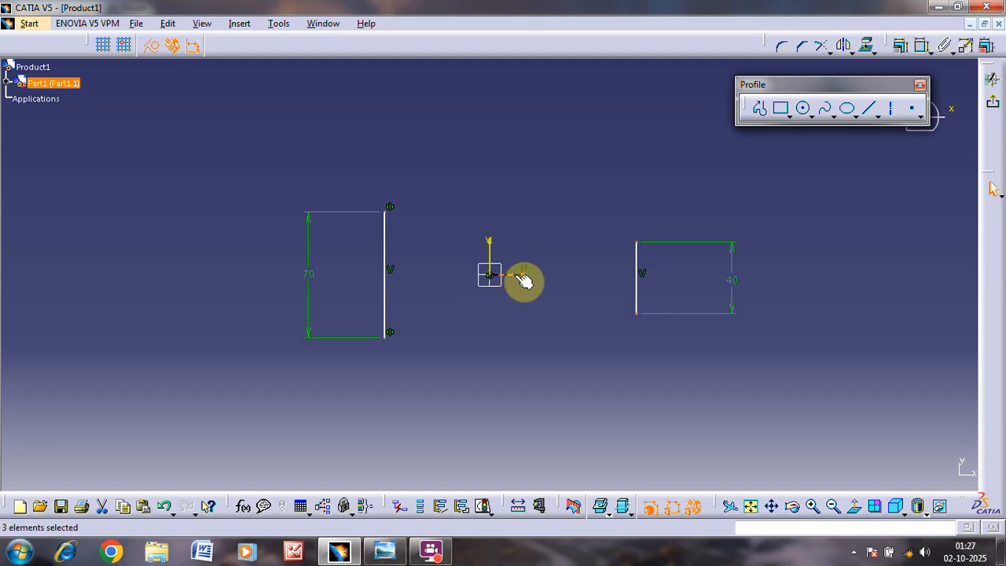
{"action": "left_click", "coordinate": [900, 45]}
{"action": "left_click", "coordinate": [831, 410]}
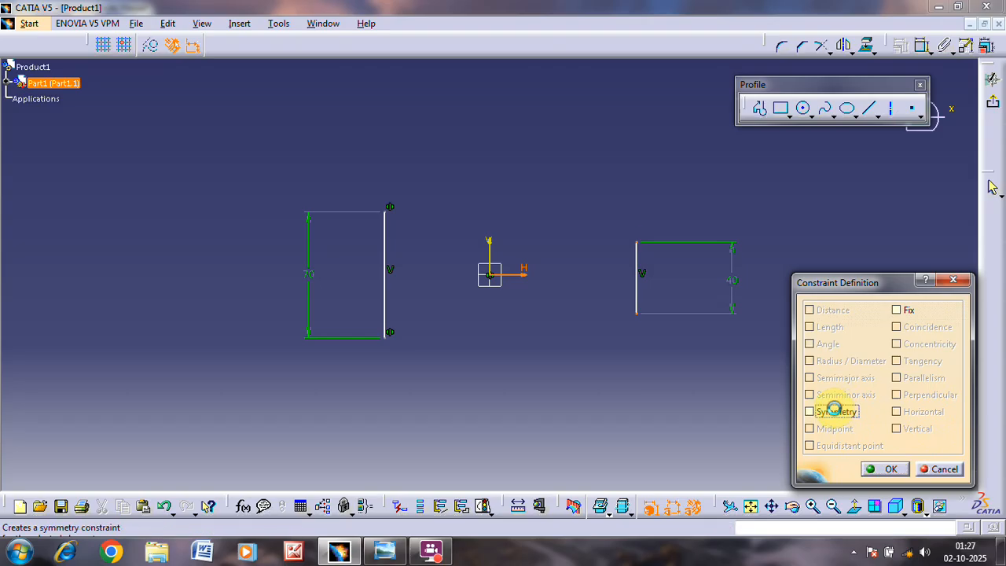
{"action": "left_click", "coordinate": [874, 468]}
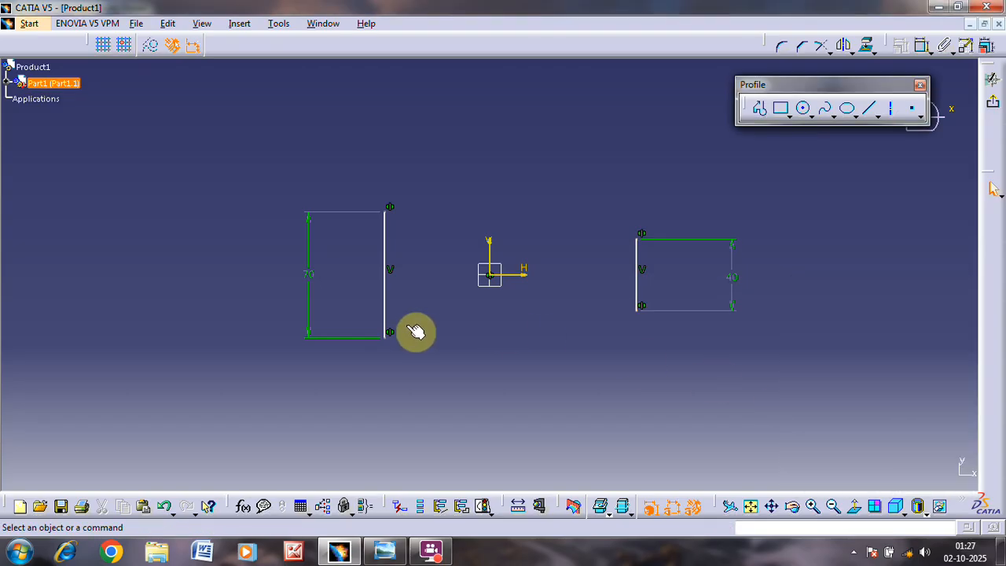
Check the reference drawing and dimension the distance between the V axis and the 70 mm line as 36 mm
{"action": "key", "text": "alt+Tab"}
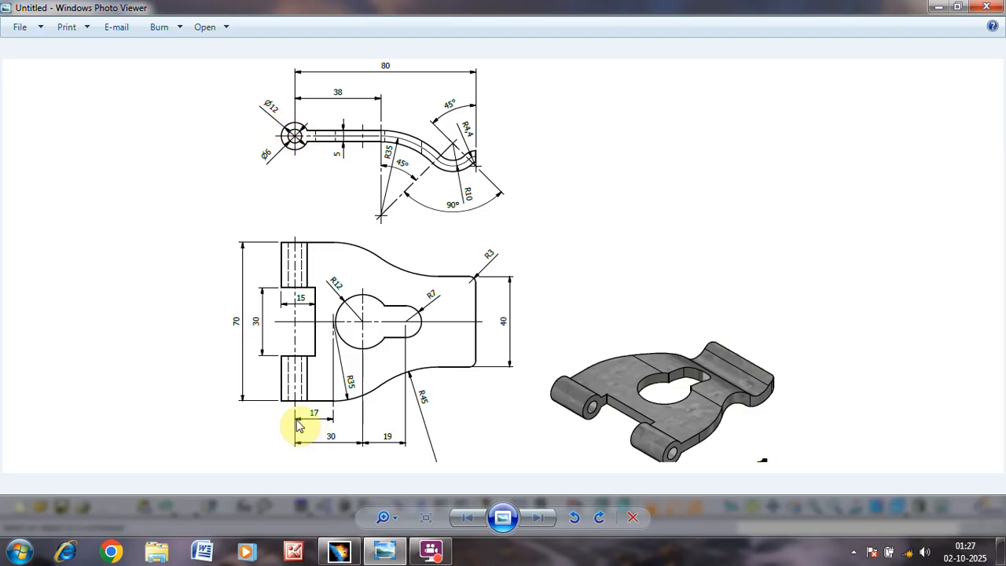
{"action": "key", "text": "alt+Tab"}
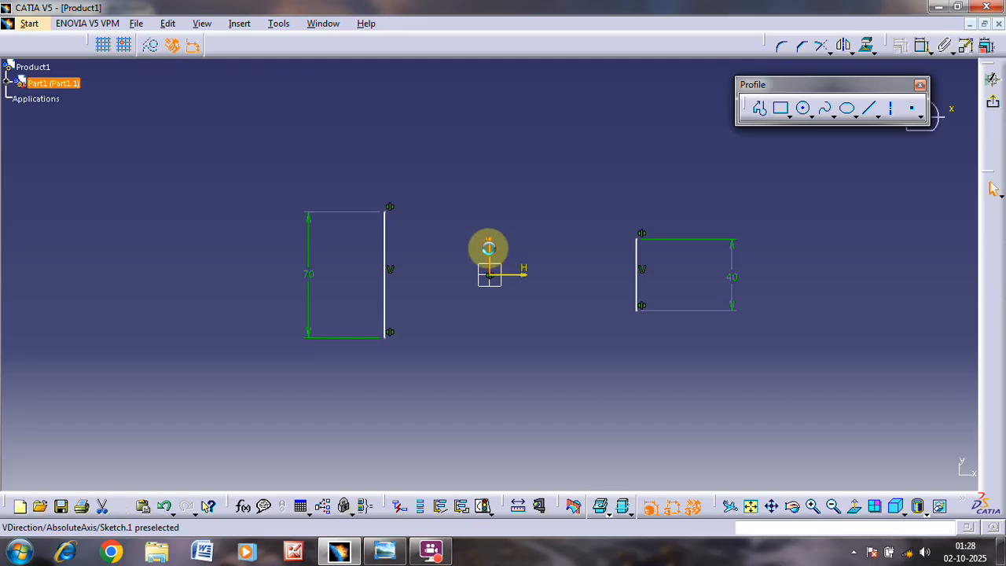
{"action": "left_click", "coordinate": [487, 245]}
{"action": "left_click", "coordinate": [925, 47]}
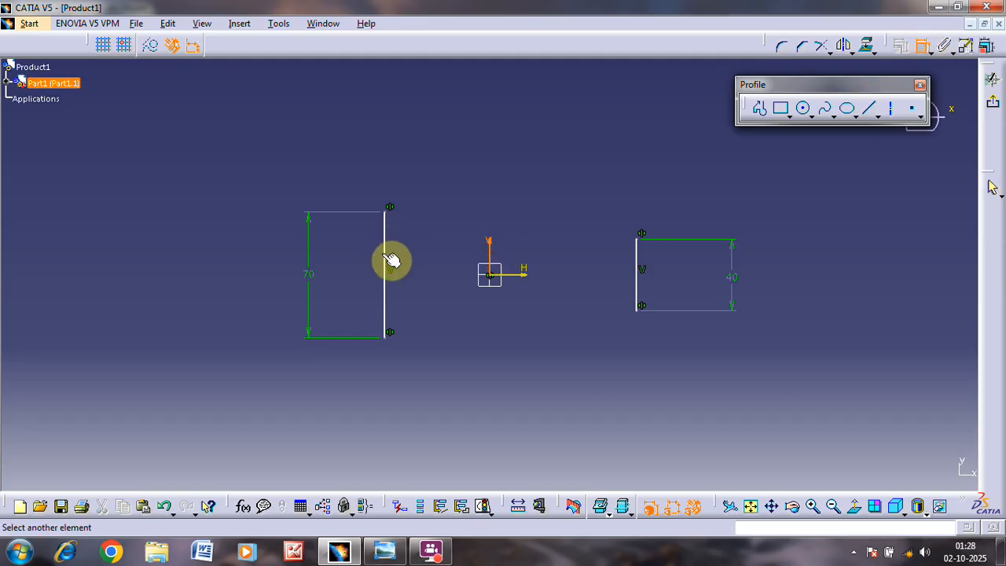
{"action": "left_click", "coordinate": [388, 261]}
{"action": "left_click", "coordinate": [423, 149]}
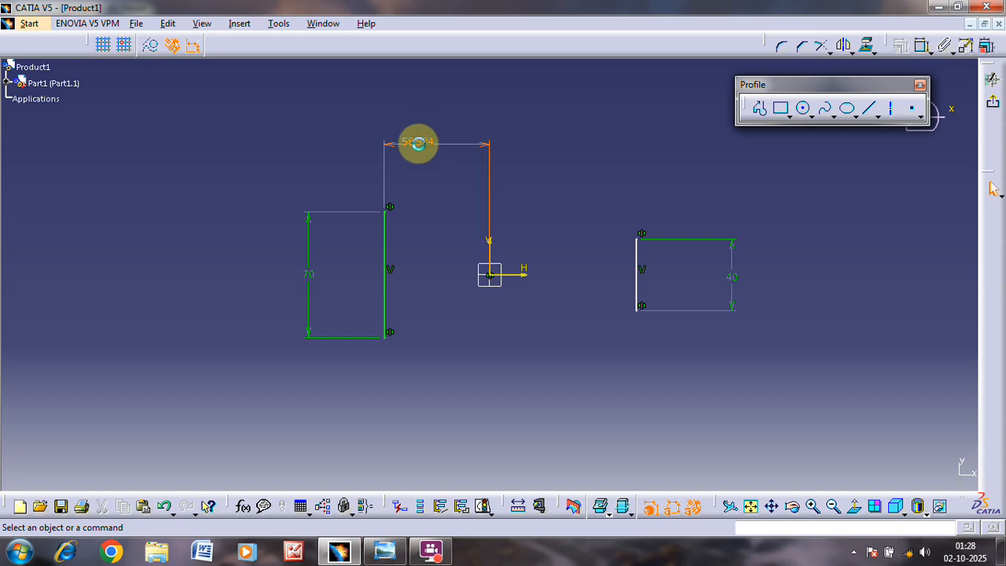
{"action": "double_click", "coordinate": [419, 143]}
{"action": "type", "text": "3"}
{"action": "key", "text": "Return"}
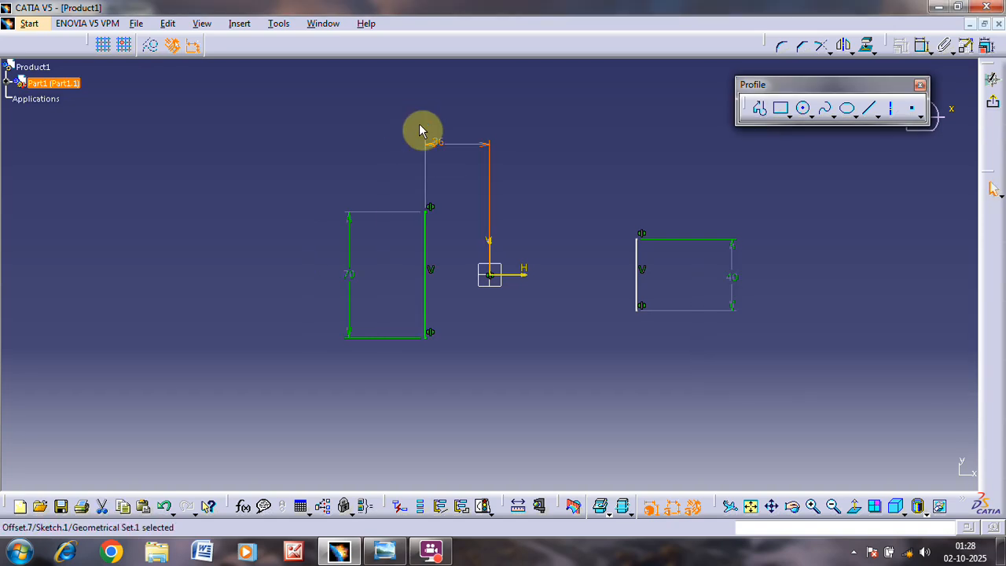
Recheck the reference drawing and dimension the distance between the V axis and the 40 mm line as 50 mm
{"action": "key", "text": "alt+Tab"}
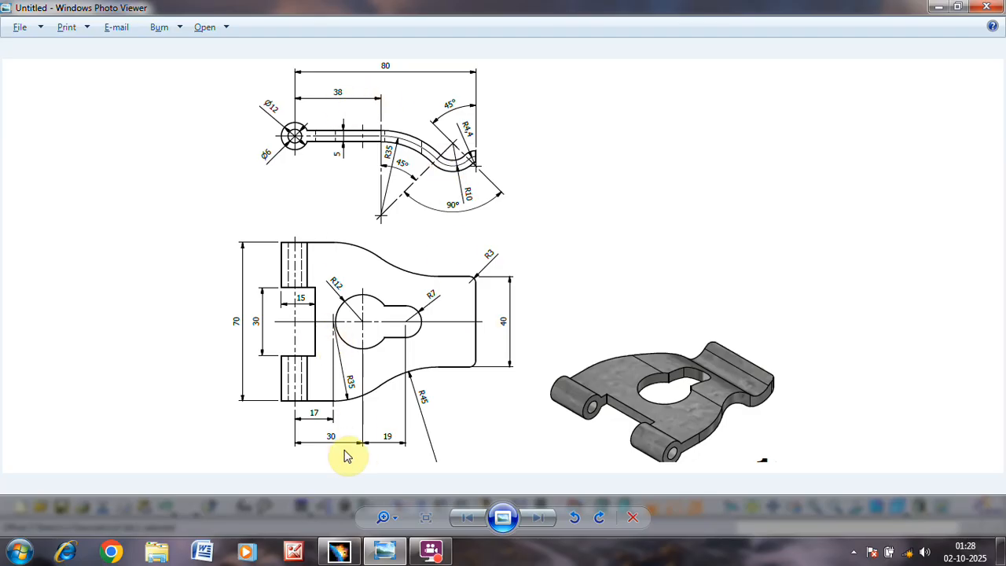
{"action": "key", "text": "alt+Tab"}
{"action": "left_click", "coordinate": [921, 44]}
{"action": "left_click", "coordinate": [491, 253]}
{"action": "left_click", "coordinate": [637, 252]}
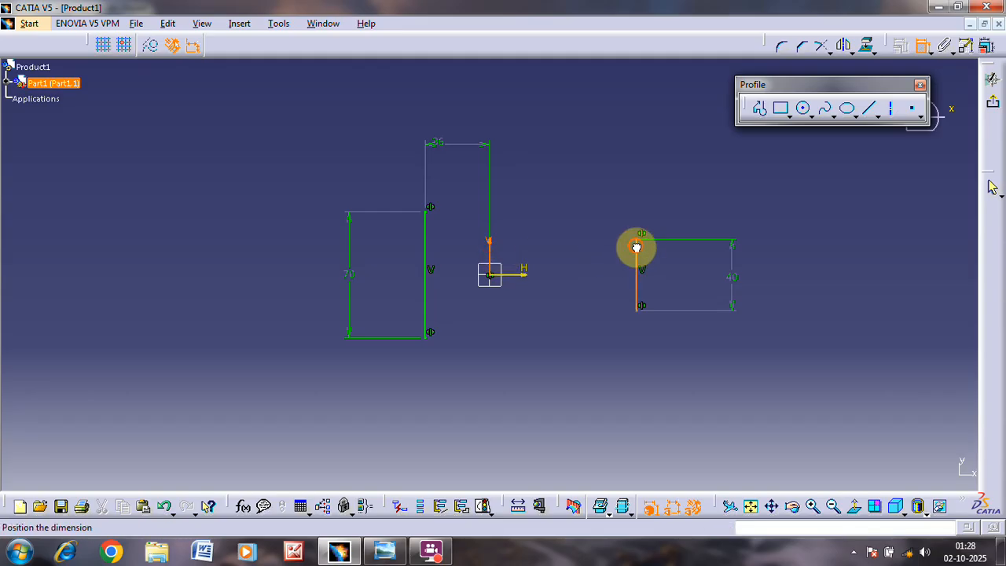
{"action": "left_click", "coordinate": [602, 126]}
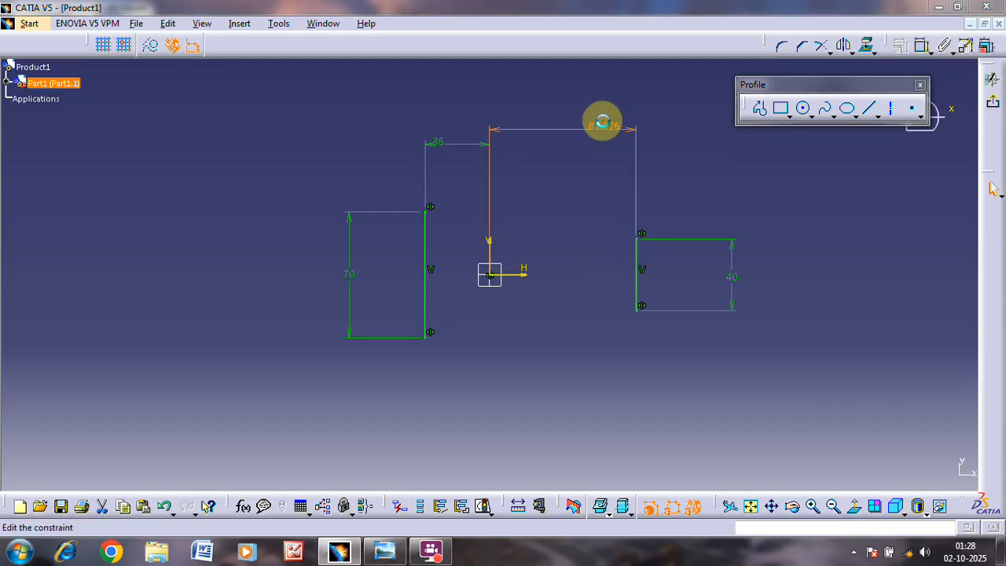
{"action": "double_click", "coordinate": [602, 123]}
{"action": "type", "text": "50"}
{"action": "key", "text": "Return"}
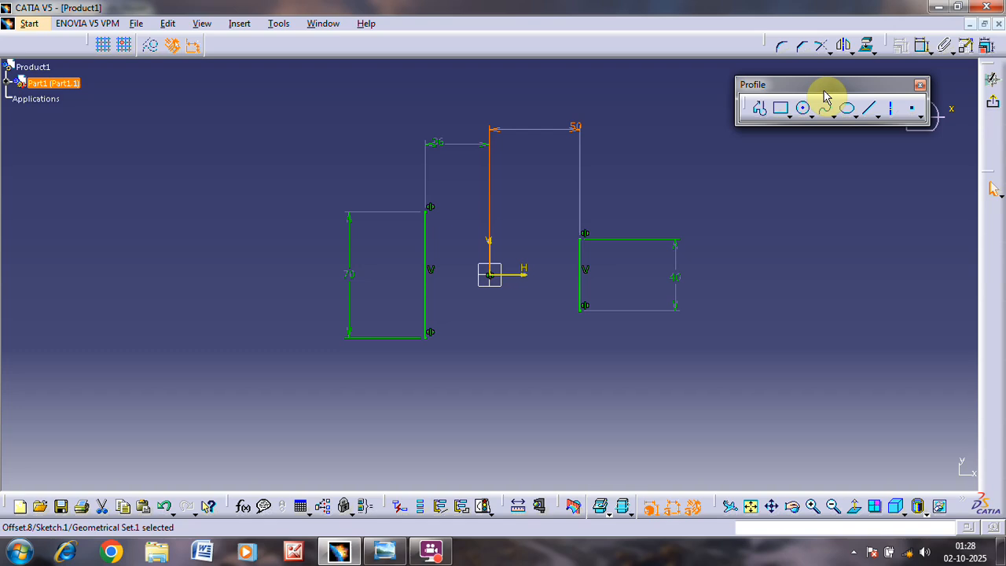
Draw a short line from the lower endpoint of the 70 mm line towards the V axis and constrain it horizontal
{"action": "left_click", "coordinate": [868, 108]}
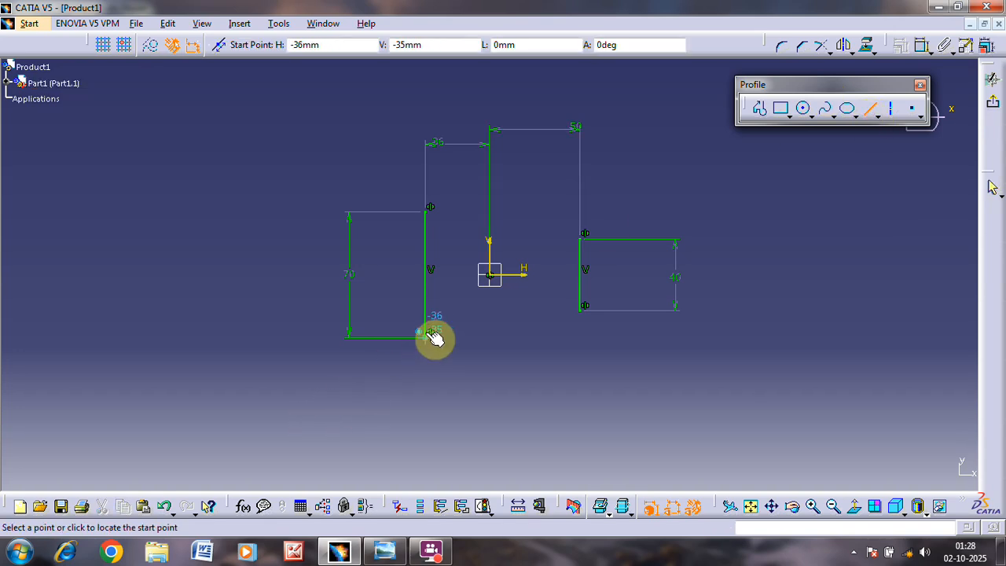
{"action": "left_click", "coordinate": [424, 342]}
{"action": "left_click", "coordinate": [481, 342]}
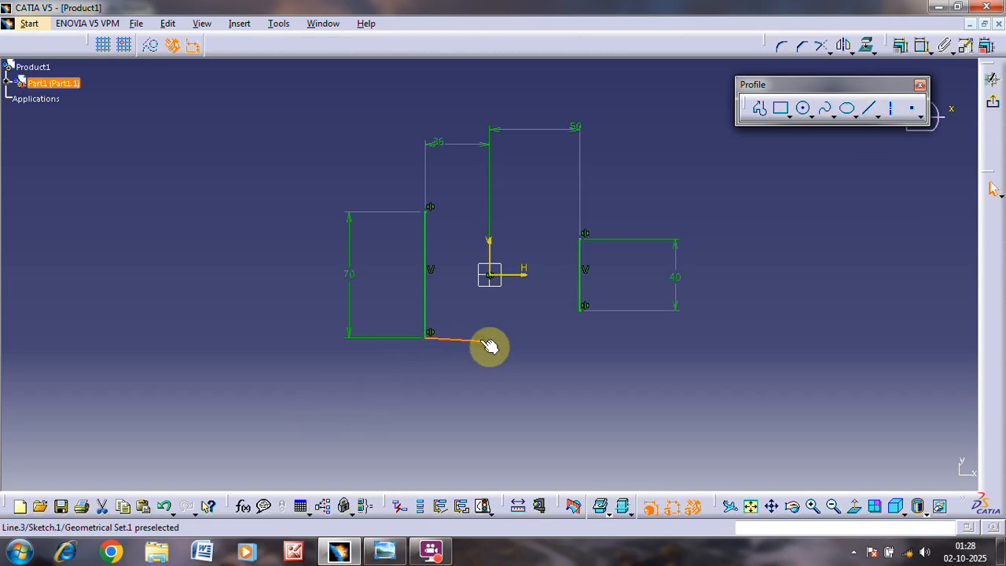
{"action": "left_click", "coordinate": [905, 45]}
{"action": "left_click", "coordinate": [924, 410]}
{"action": "left_click", "coordinate": [890, 469]}
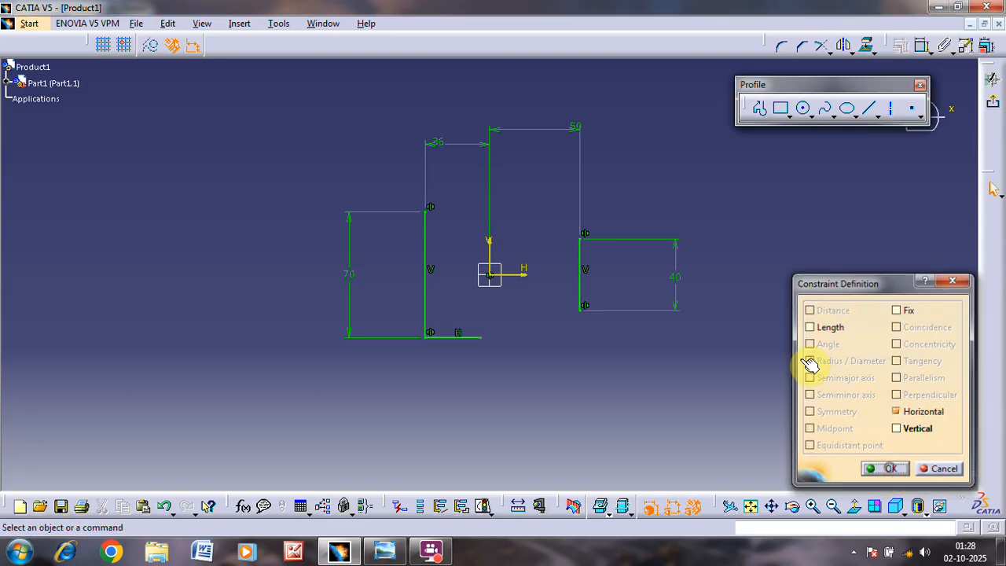
Draw a short horizontal line from the lower endpoint of the 40 mm line towards the V axis
{"action": "left_click", "coordinate": [868, 108]}
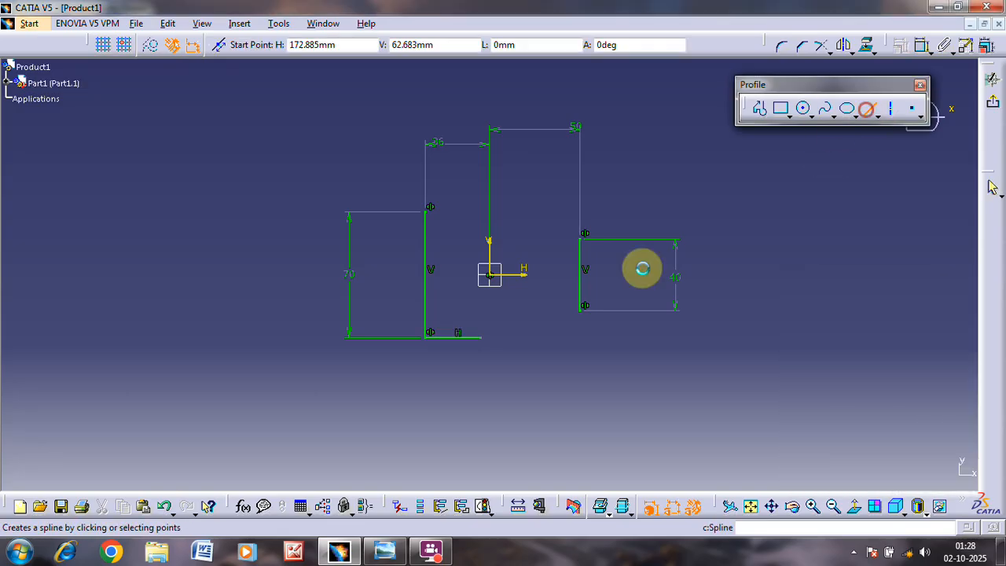
{"action": "left_click", "coordinate": [586, 314]}
{"action": "left_click", "coordinate": [538, 313]}
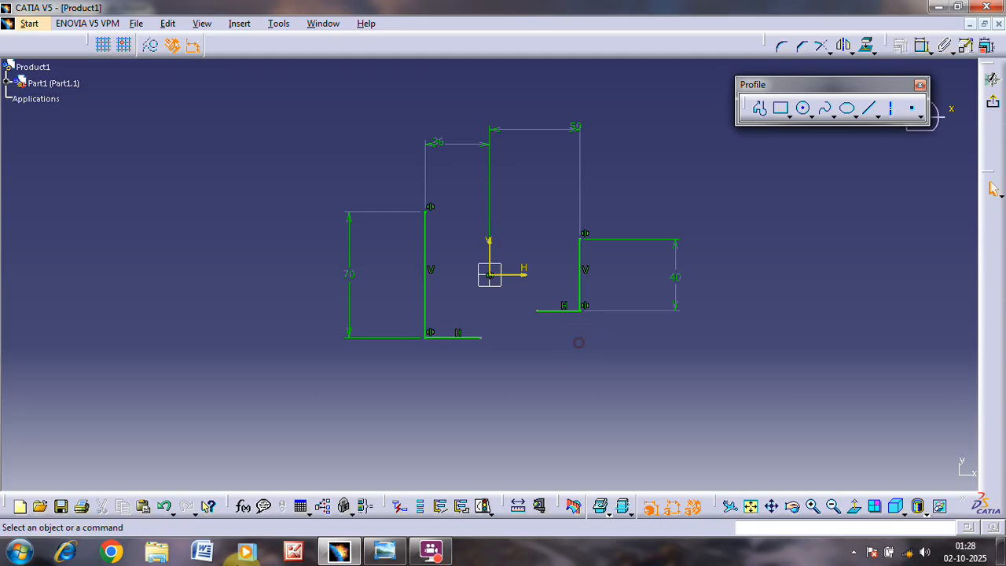
{"action": "left_click", "coordinate": [802, 107]}
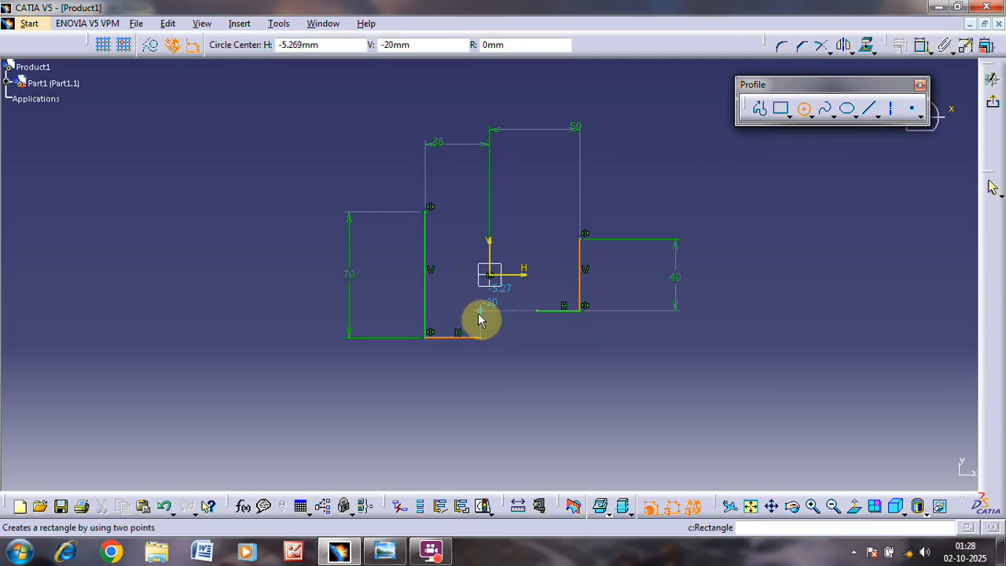
{"action": "left_click", "coordinate": [474, 314]}
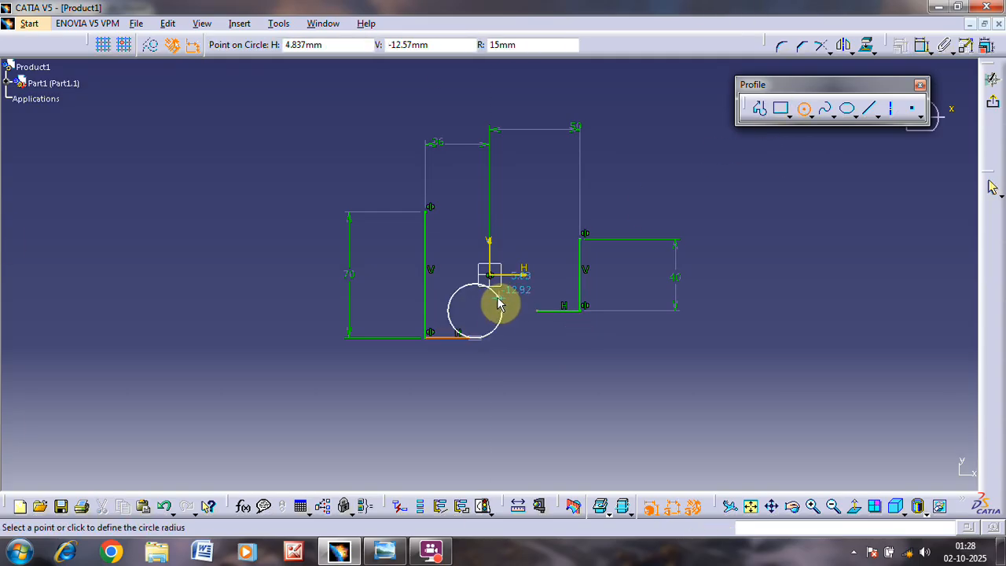
{"action": "left_click", "coordinate": [803, 110]}
Draw a circle about 13 mm in diameter between the 70 mm line and the V axis, above the lower horizontal line
{"action": "left_click", "coordinate": [803, 110]}
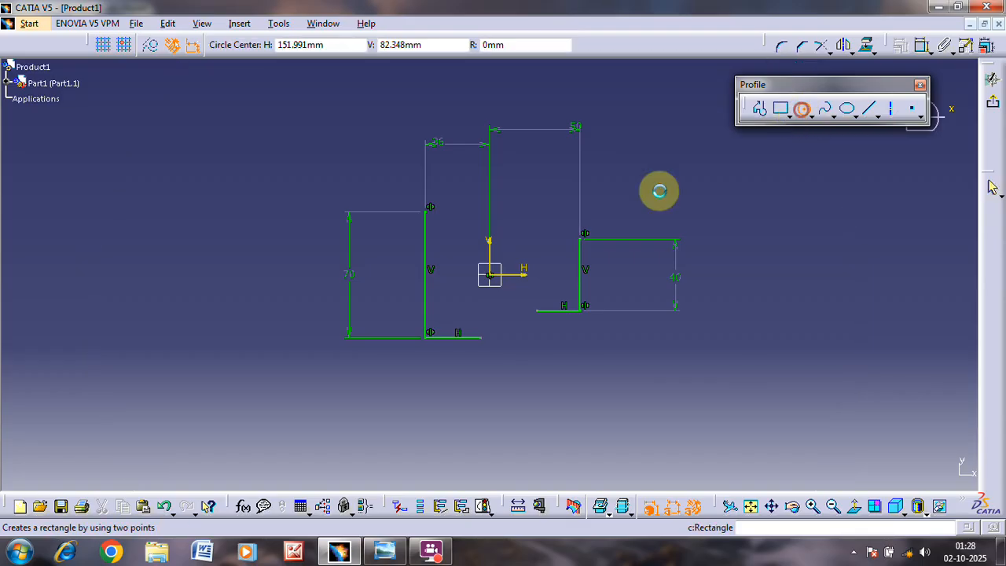
{"action": "left_click", "coordinate": [460, 310]}
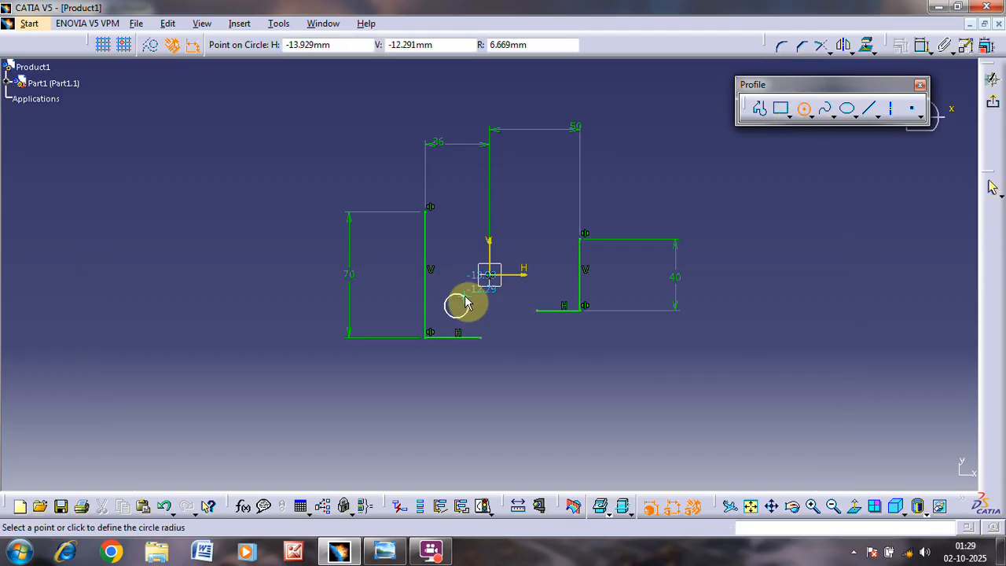
{"action": "left_click", "coordinate": [466, 303]}
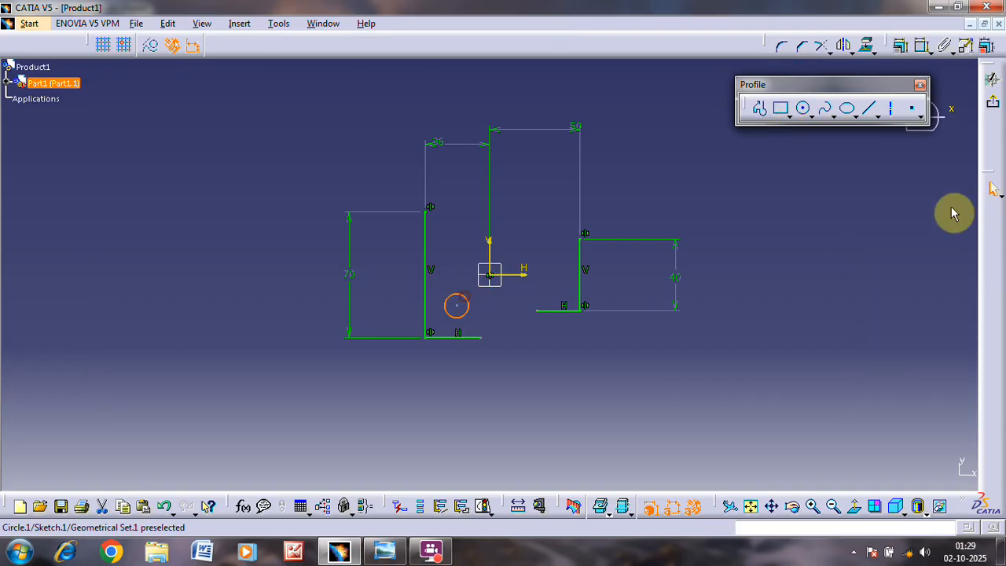
Dimension the circle as a radius of 35 mm, checking the reference drawing, and move the circle clear of the 70 mm line
{"action": "left_click", "coordinate": [919, 45]}
{"action": "left_click", "coordinate": [519, 219]}
{"action": "key", "text": "alt+Tab"}
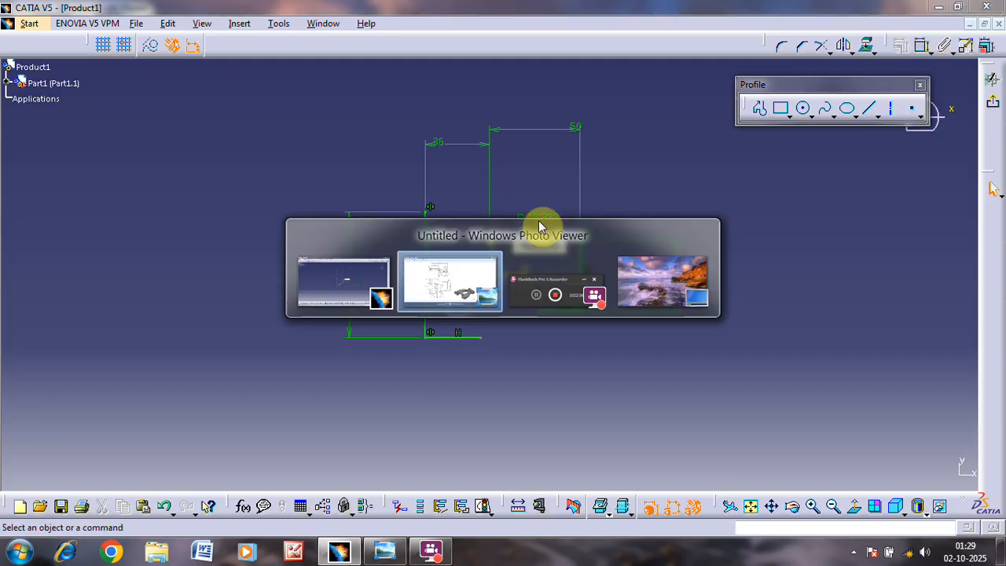
{"action": "key", "text": "alt+Tab"}
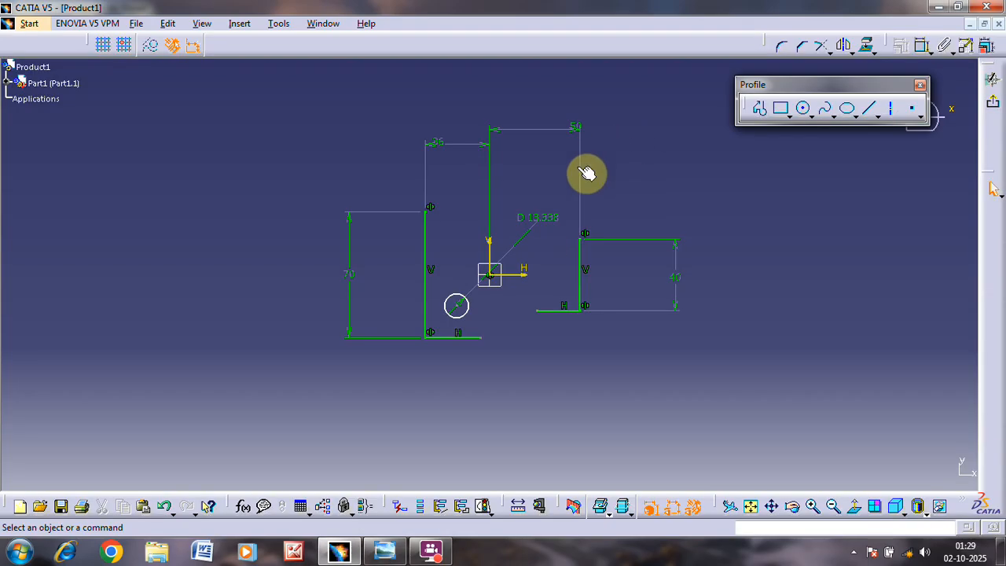
{"action": "double_click", "coordinate": [540, 217]}
{"action": "left_click", "coordinate": [803, 340]}
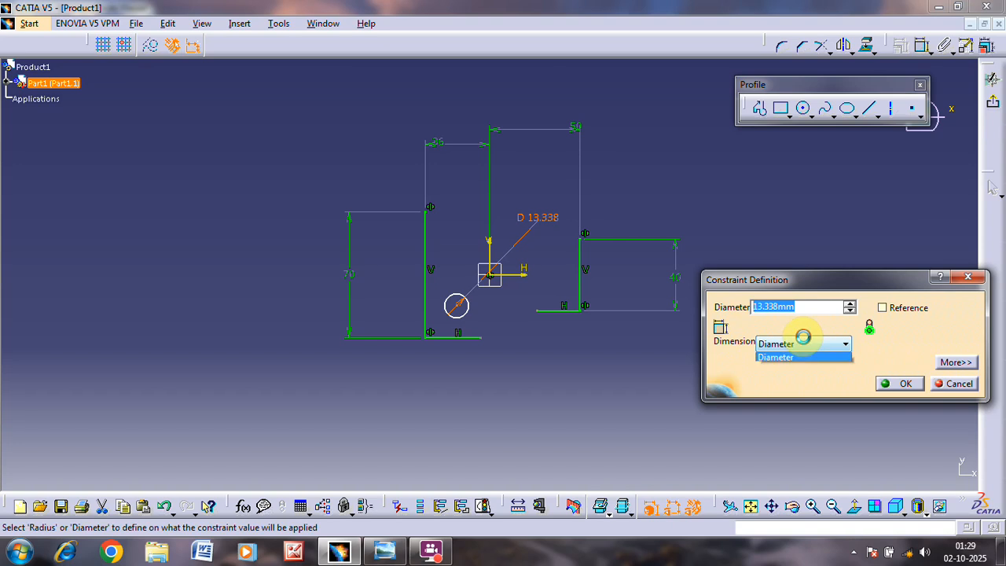
{"action": "left_click", "coordinate": [790, 351]}
{"action": "type", "text": "35"}
{"action": "key", "text": "Return"}
{"action": "left_click_drag", "start_coordinate": [519, 293], "coordinate": [572, 201]}
Check the reference drawing and dimension the distance between the R35 circle's centre and the 70 mm line as 23 mm
{"action": "key", "text": "alt+Tab"}
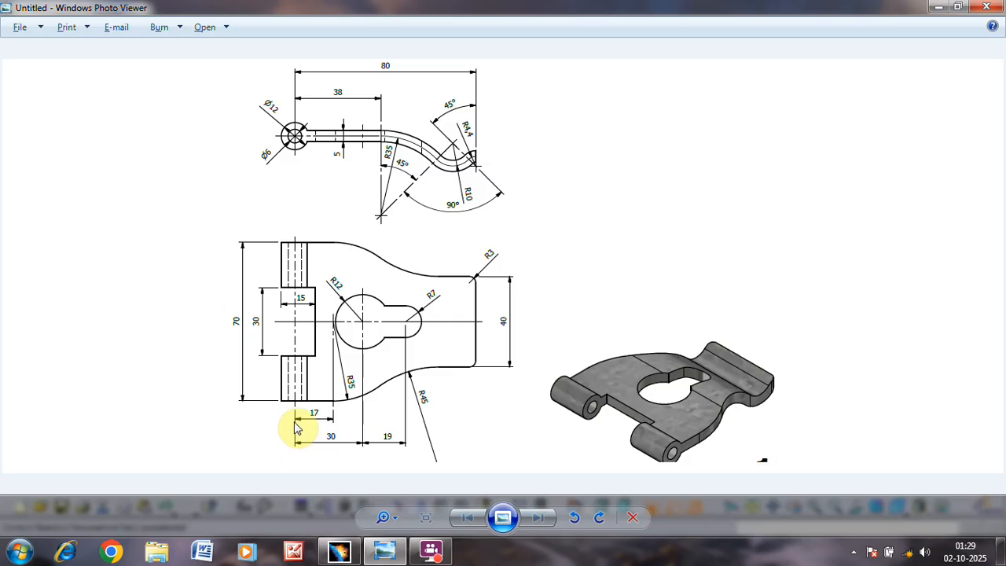
{"action": "key", "text": "alt+Tab"}
{"action": "left_click", "coordinate": [828, 108]}
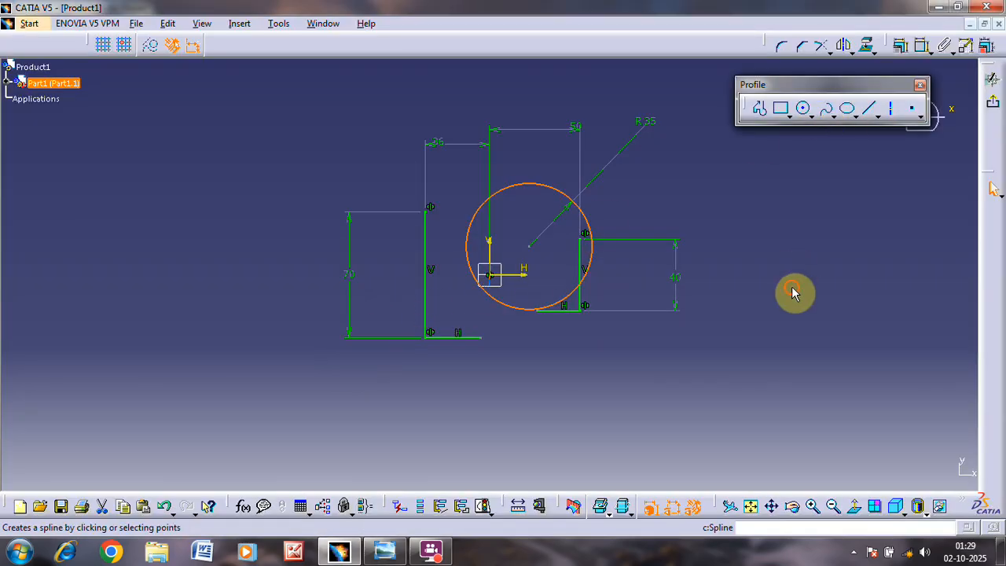
{"action": "left_click", "coordinate": [922, 45]}
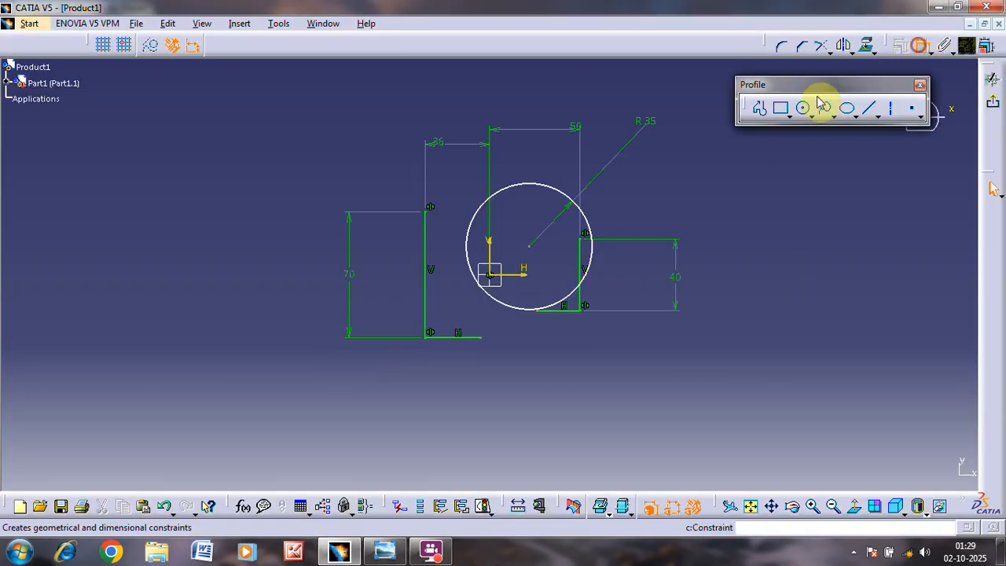
{"action": "left_click", "coordinate": [531, 249]}
{"action": "left_click", "coordinate": [424, 253]}
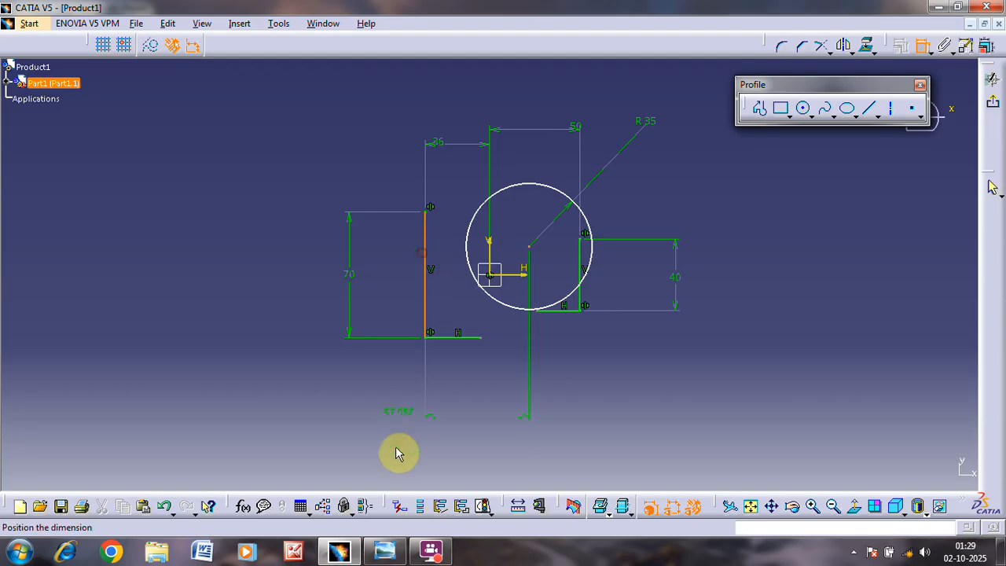
{"action": "double_click", "coordinate": [394, 423]}
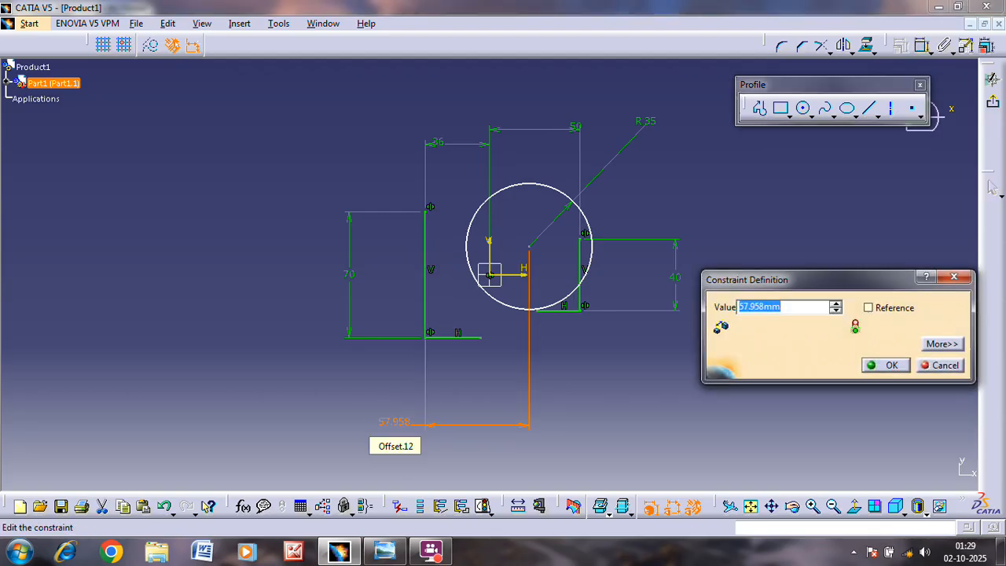
{"action": "type", "text": "23"}
{"action": "key", "text": "Return"}
Make the R35 circle tangent to the horizontal line at the lower end of the 70 mm line
{"action": "left_click", "coordinate": [482, 306]}
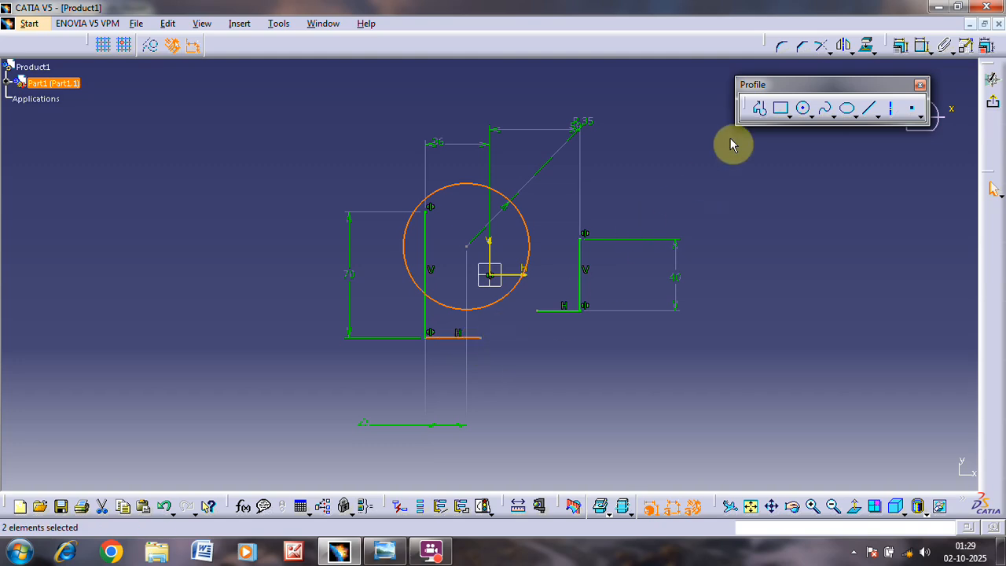
{"action": "left_click", "coordinate": [898, 47]}
{"action": "left_click", "coordinate": [918, 361]}
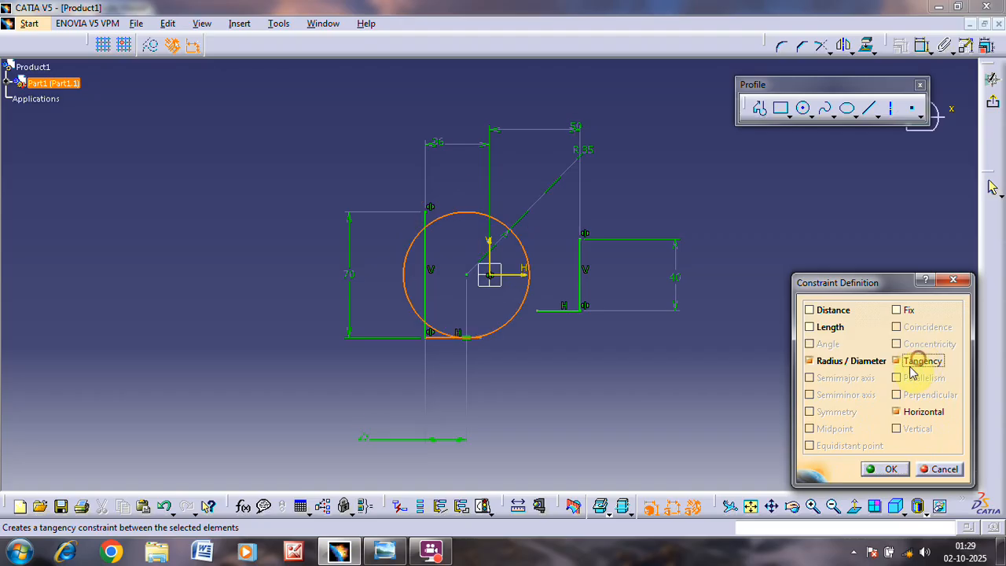
{"action": "left_click", "coordinate": [888, 470]}
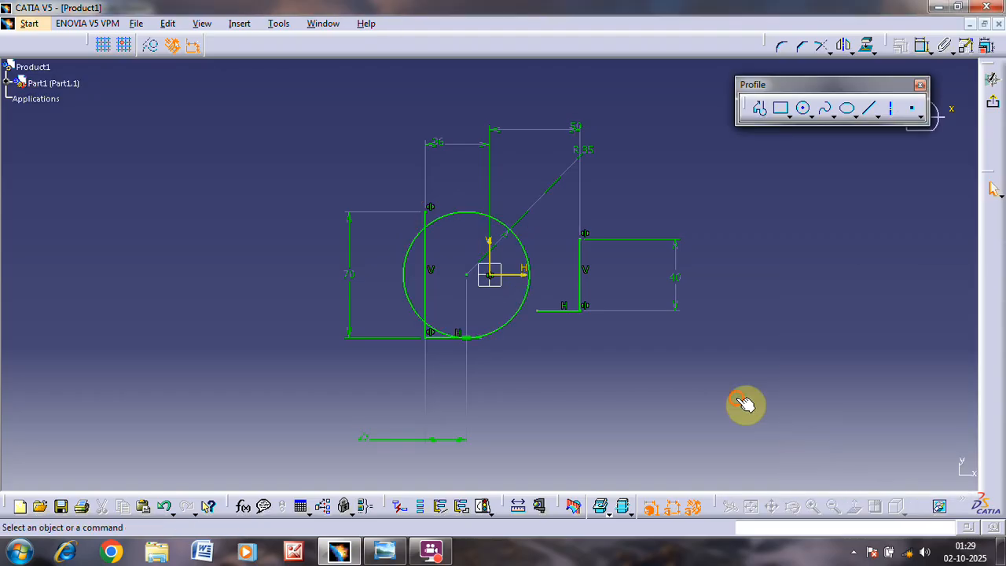
Draw a second circle below the lower endpoint of the 40 mm line, clear of the other geometry
{"action": "left_click", "coordinate": [803, 110]}
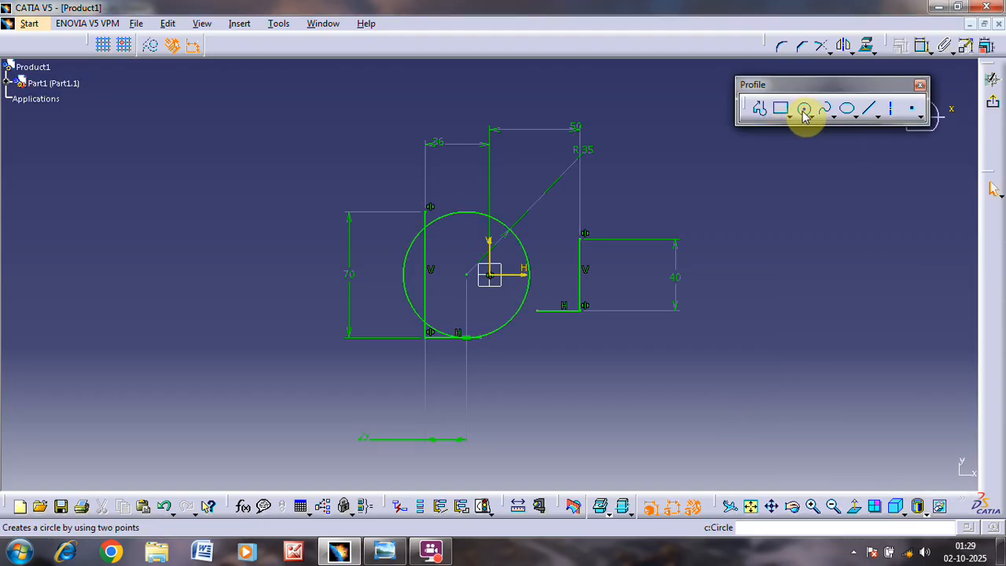
{"action": "left_click", "coordinate": [591, 411]}
{"action": "left_click", "coordinate": [635, 378]}
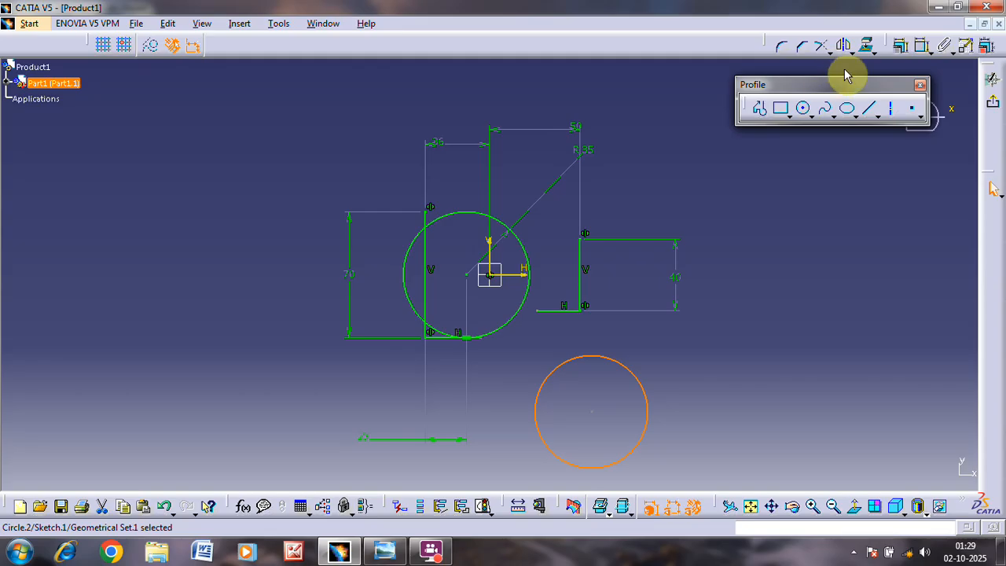
Dimension the second circle's radius as 45 mm
{"action": "left_click", "coordinate": [919, 44]}
{"action": "left_click", "coordinate": [695, 394]}
{"action": "double_click", "coordinate": [695, 393]}
{"action": "type", "text": "4"}
{"action": "key", "text": "Return"}
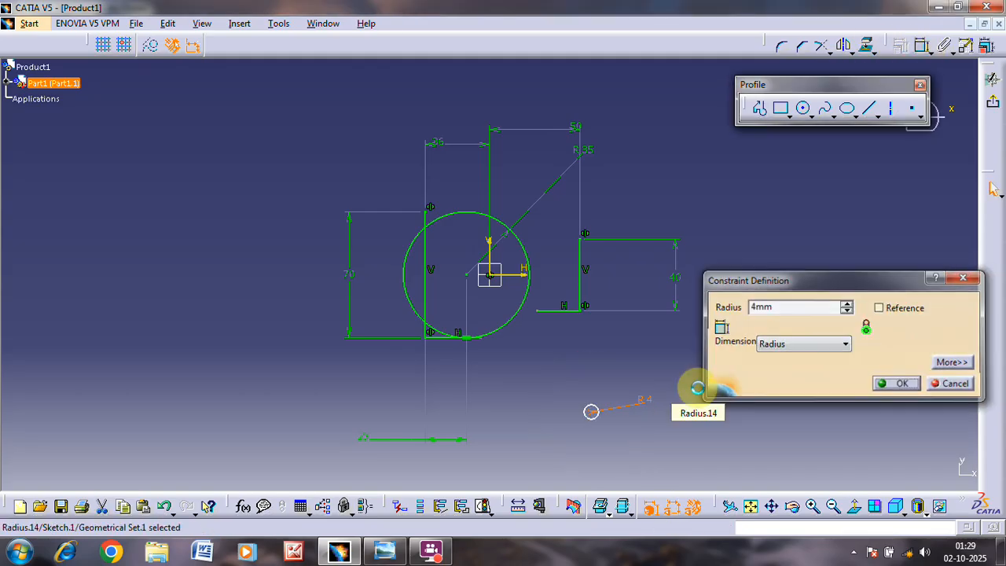
{"action": "double_click", "coordinate": [645, 402]}
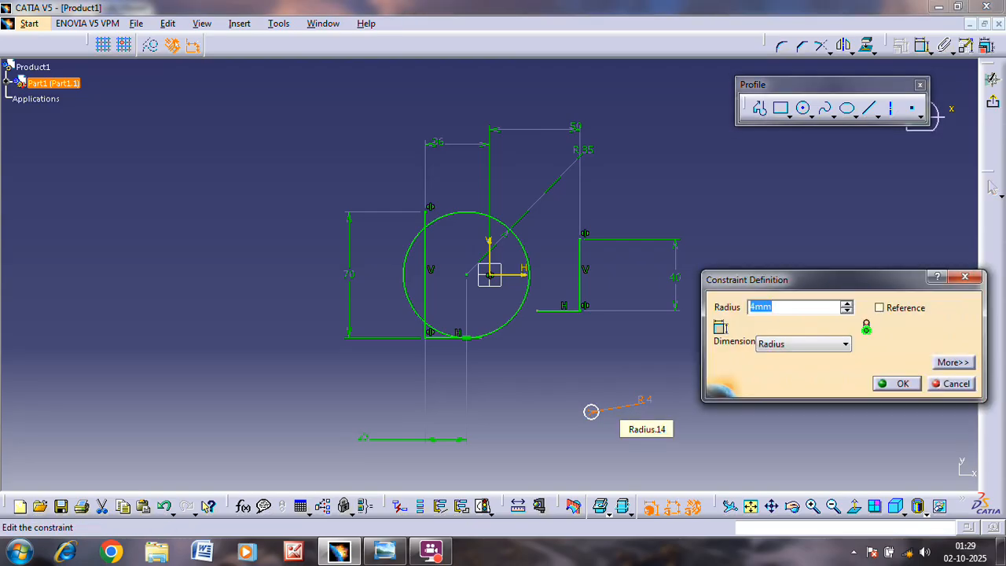
{"action": "type", "text": "45"}
{"action": "key", "text": "Return"}
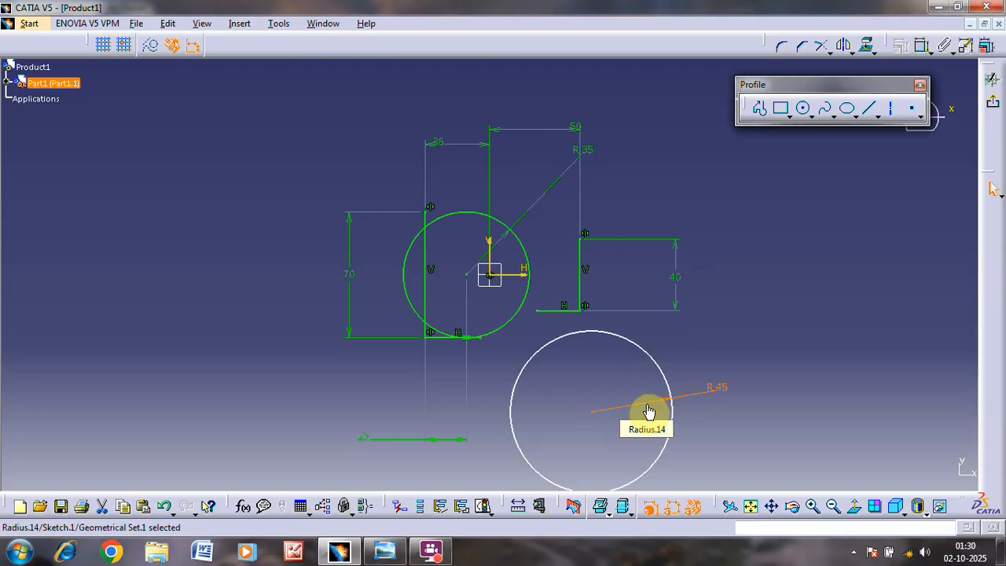
Make the R45 circle tangent to the horizontal line at the lower end of the 40 mm line
{"action": "left_click", "coordinate": [601, 336]}
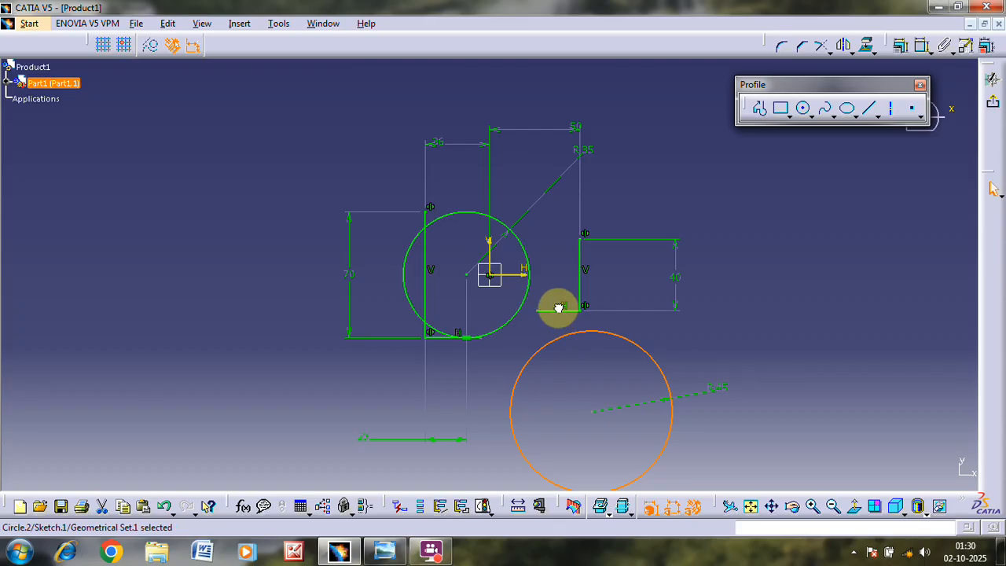
{"action": "left_click", "coordinate": [565, 314], "text": "ctrl"}
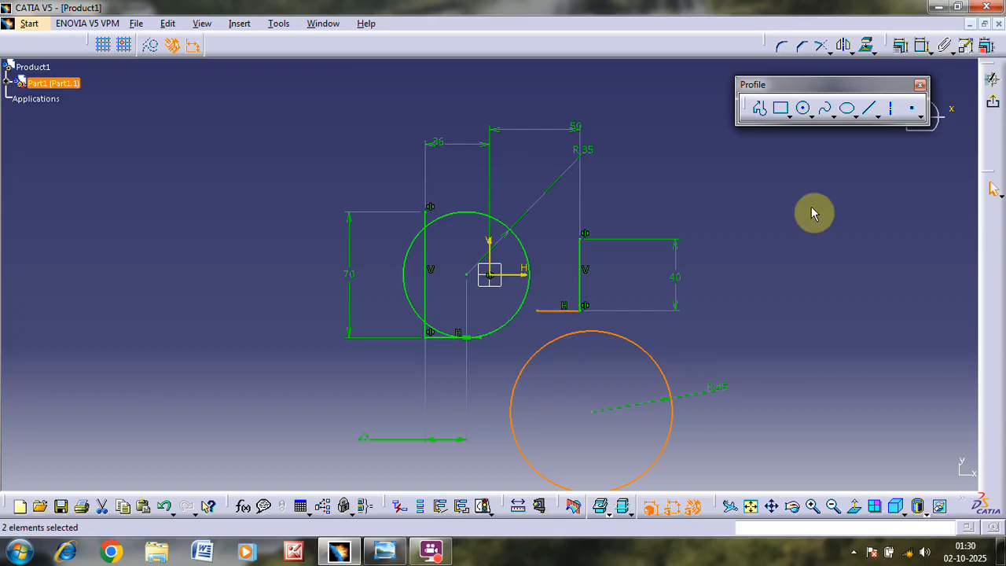
{"action": "left_click", "coordinate": [900, 45]}
{"action": "left_click", "coordinate": [896, 361]}
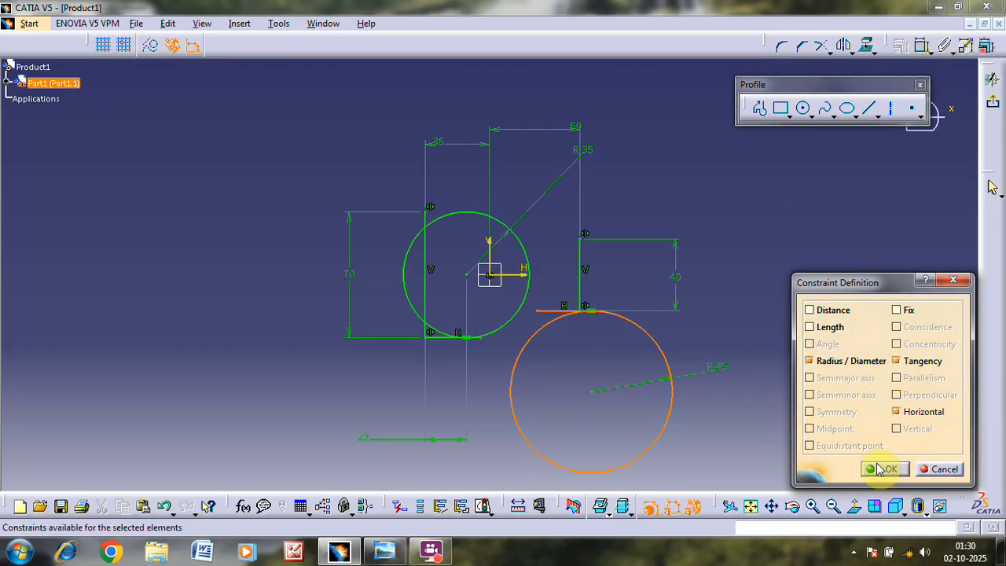
{"action": "left_click", "coordinate": [885, 469]}
Lengthen the horizontal line at the 70 mm line's lower end towards the R45 circle and make the R35 and R45 circles tangent
{"action": "left_click", "coordinate": [533, 338]}
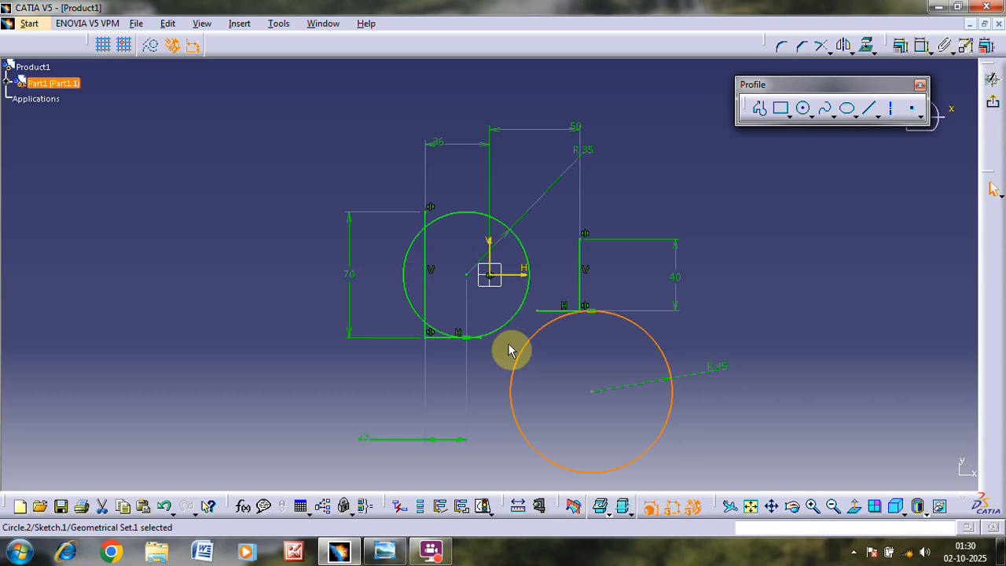
{"action": "left_click", "coordinate": [446, 340]}
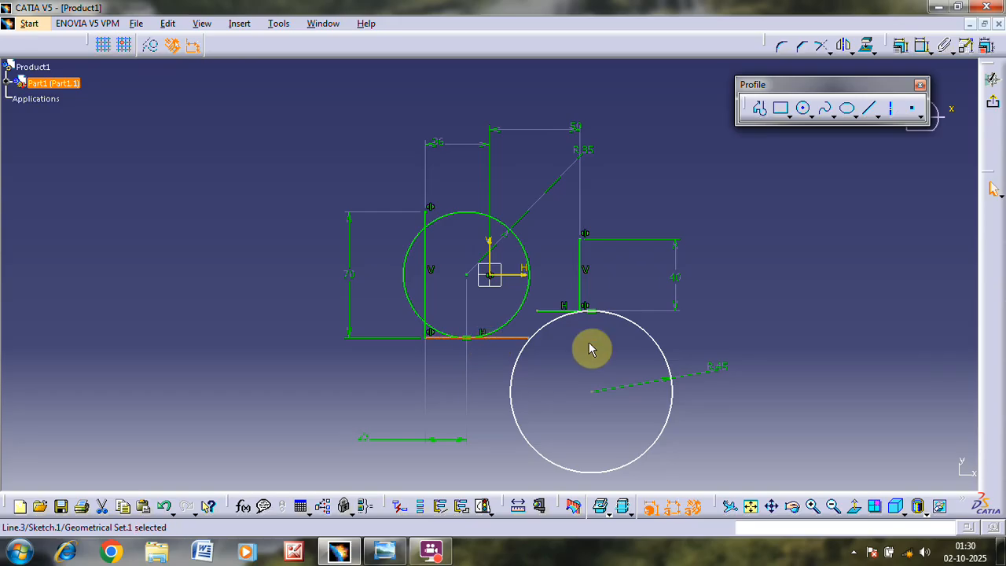
{"action": "left_click", "coordinate": [551, 317]}
{"action": "left_click", "coordinate": [529, 314], "text": "ctrl"}
{"action": "left_click", "coordinate": [900, 45]}
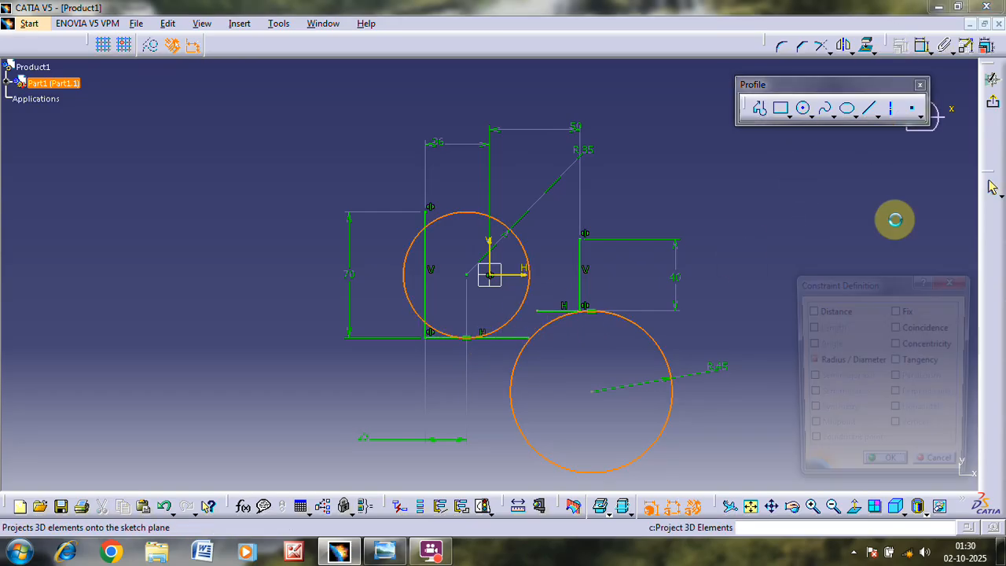
{"action": "left_click", "coordinate": [898, 361]}
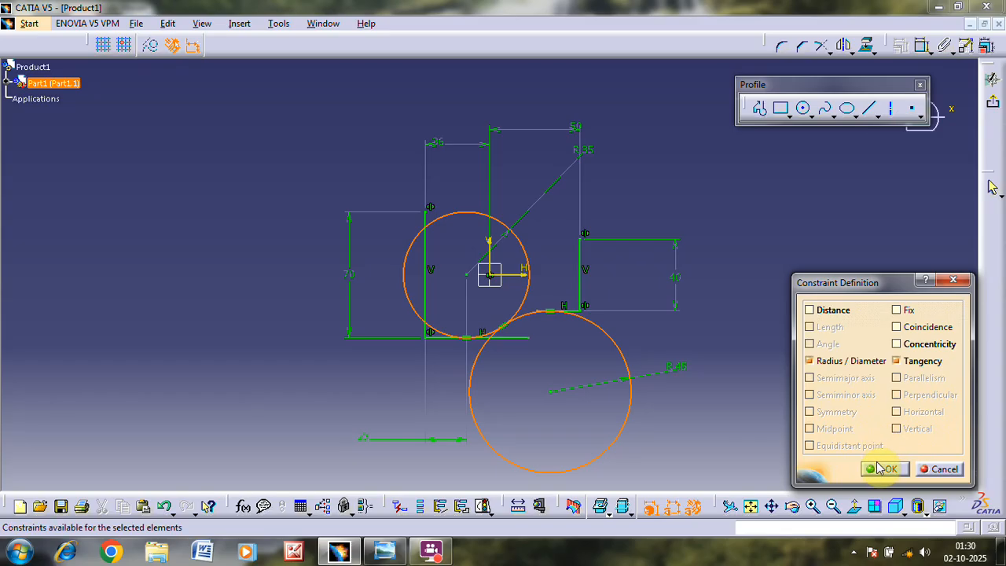
{"action": "left_click", "coordinate": [883, 468]}
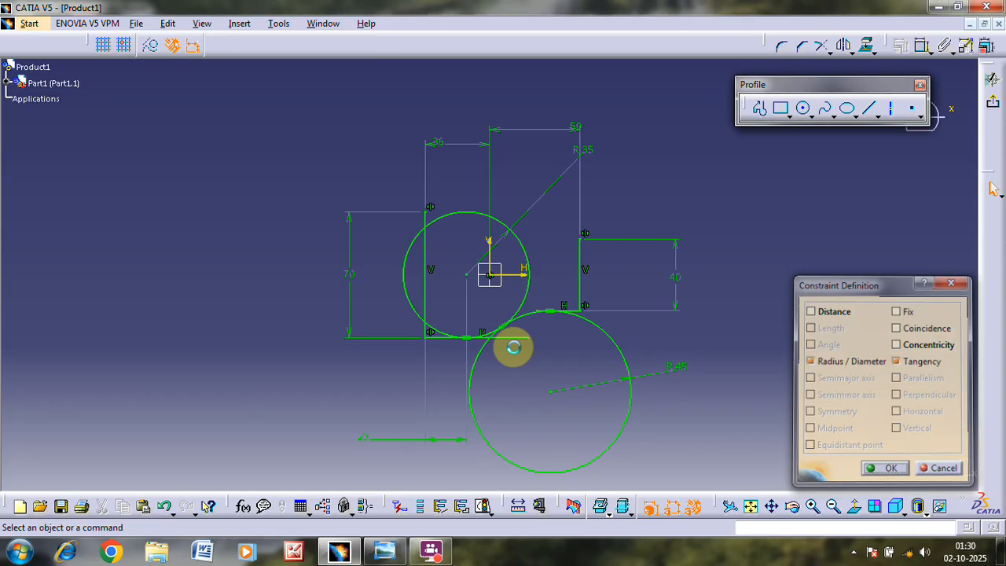
Lengthen the horizontal line at the 40 mm line's lower end slightly towards the V axis
{"action": "left_click", "coordinate": [560, 311]}
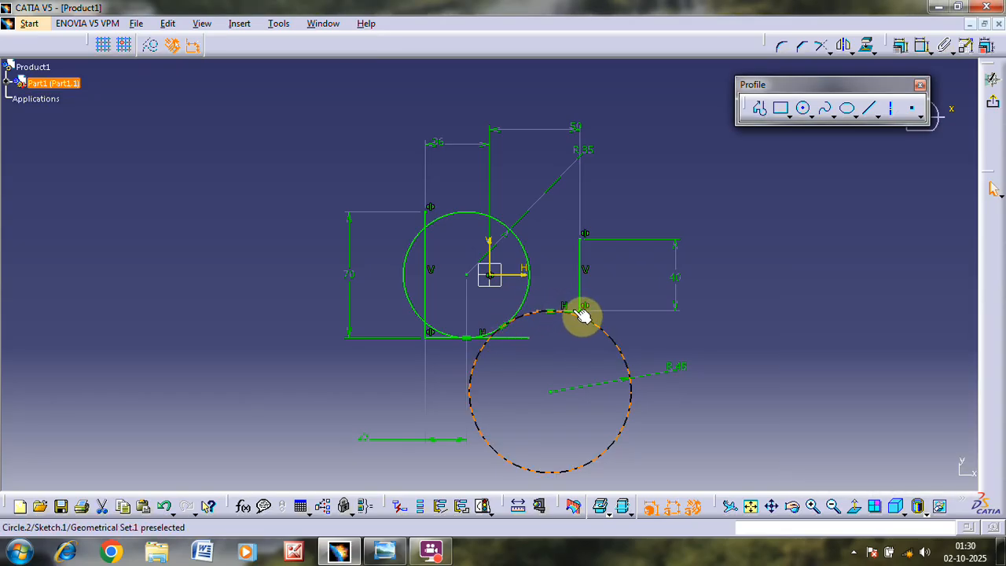
{"action": "left_click", "coordinate": [696, 303]}
{"action": "left_click", "coordinate": [561, 310]}
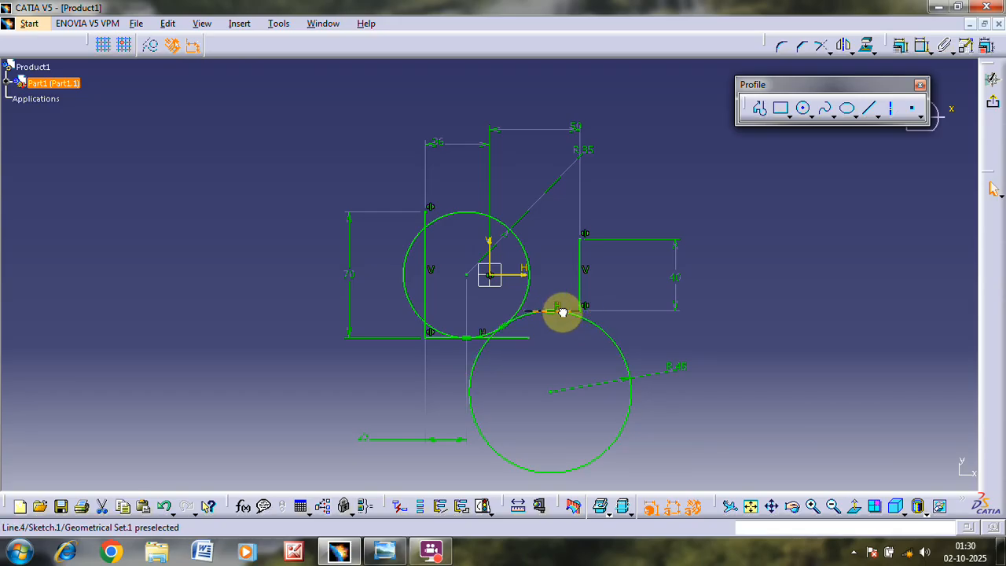
Quick-trim the R35 and R45 circles and the overhanging horizontal line ends, leaving the tangent S-curve between the 70 mm and 40 mm lines
{"action": "left_click", "coordinate": [838, 320]}
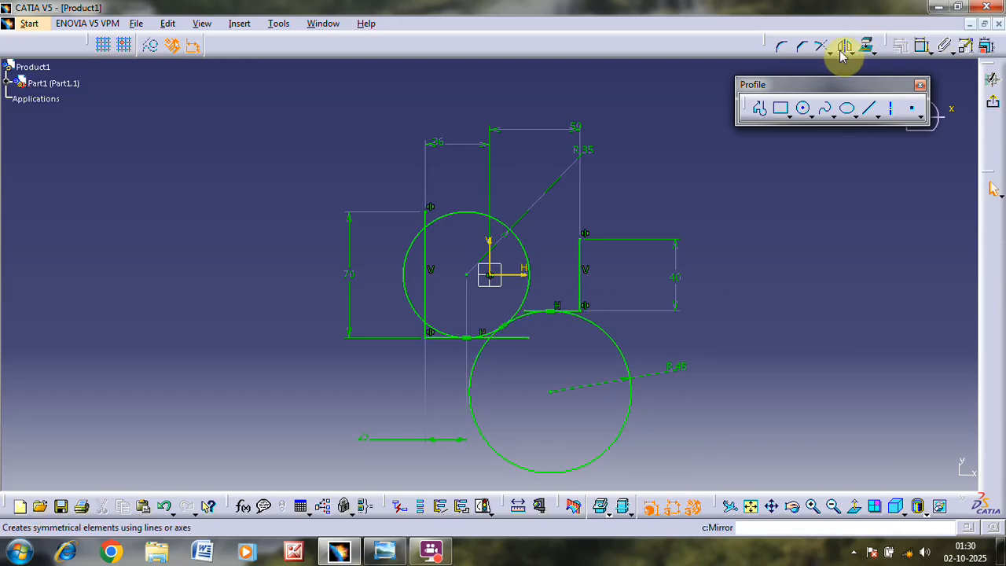
{"action": "left_click", "coordinate": [844, 110]}
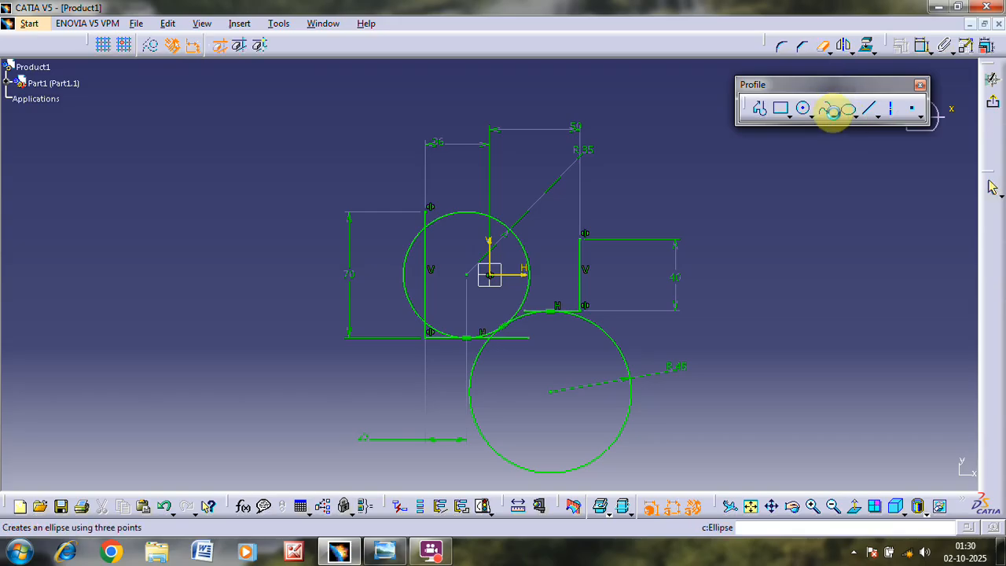
{"action": "left_click", "coordinate": [524, 244]}
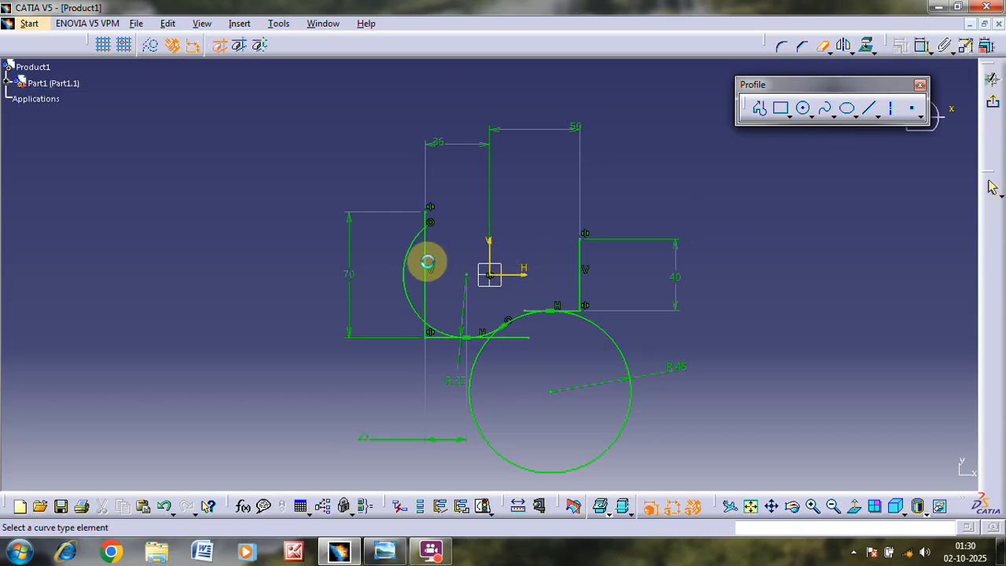
{"action": "left_click", "coordinate": [413, 243]}
{"action": "left_click", "coordinate": [537, 311]}
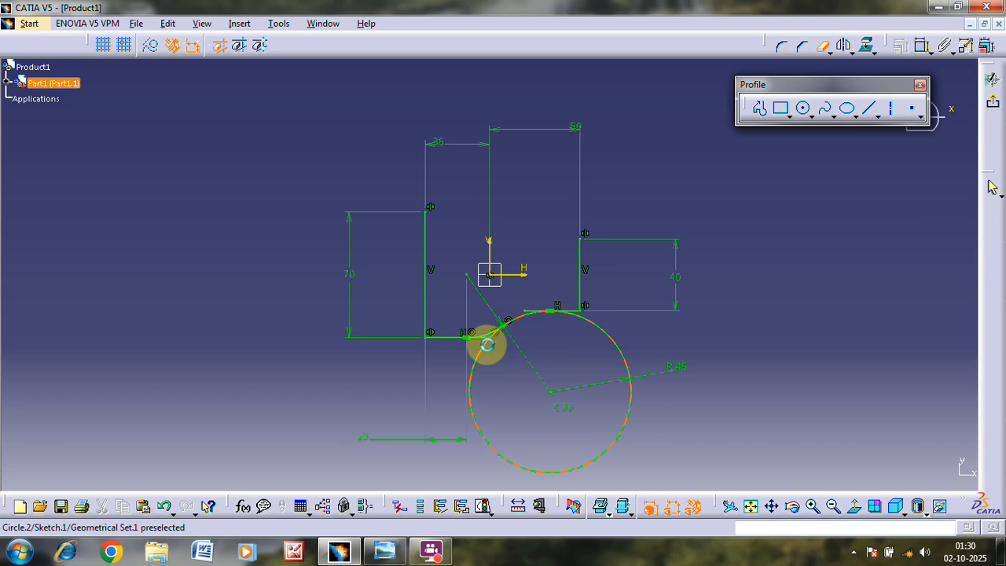
{"action": "left_click", "coordinate": [487, 346]}
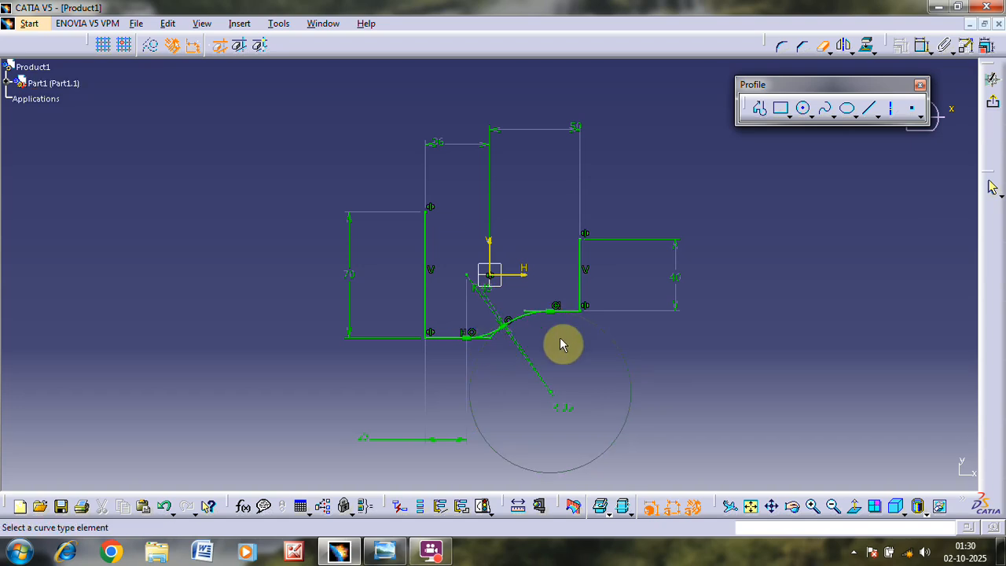
{"action": "mouse_move", "coordinate": [534, 374]}
{"action": "middle_mouse_down"}
{"action": "mouse_move", "coordinate": [542, 339]}
{"action": "mouse_move", "coordinate": [588, 278]}
{"action": "middle_mouse_up"}
{"action": "left_click_drag", "start_coordinate": [585, 301], "coordinate": [497, 357]}
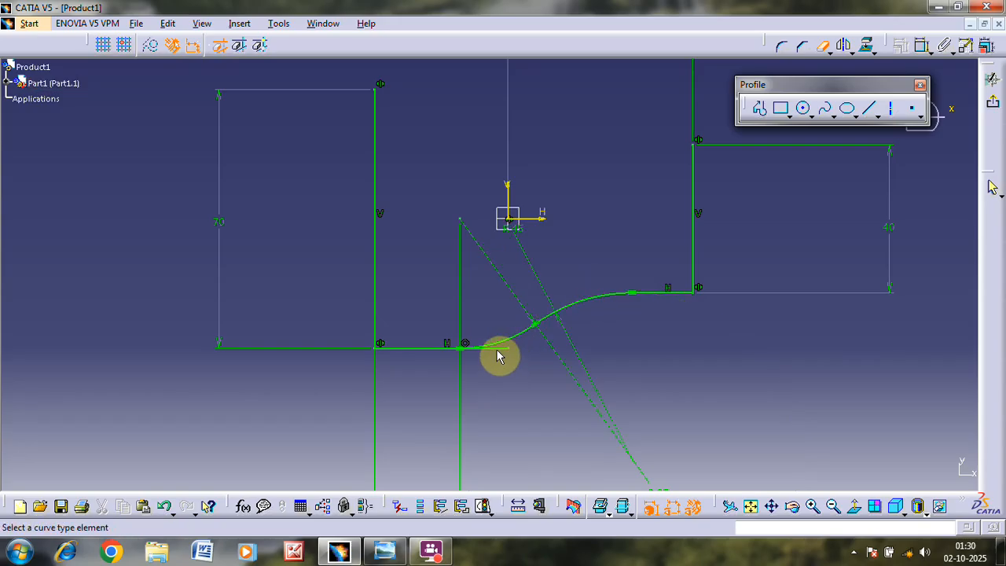
{"action": "mouse_move", "coordinate": [490, 274]}
{"action": "middle_mouse_down"}
{"action": "mouse_move", "coordinate": [526, 227]}
{"action": "mouse_move", "coordinate": [539, 283]}
{"action": "middle_mouse_up"}
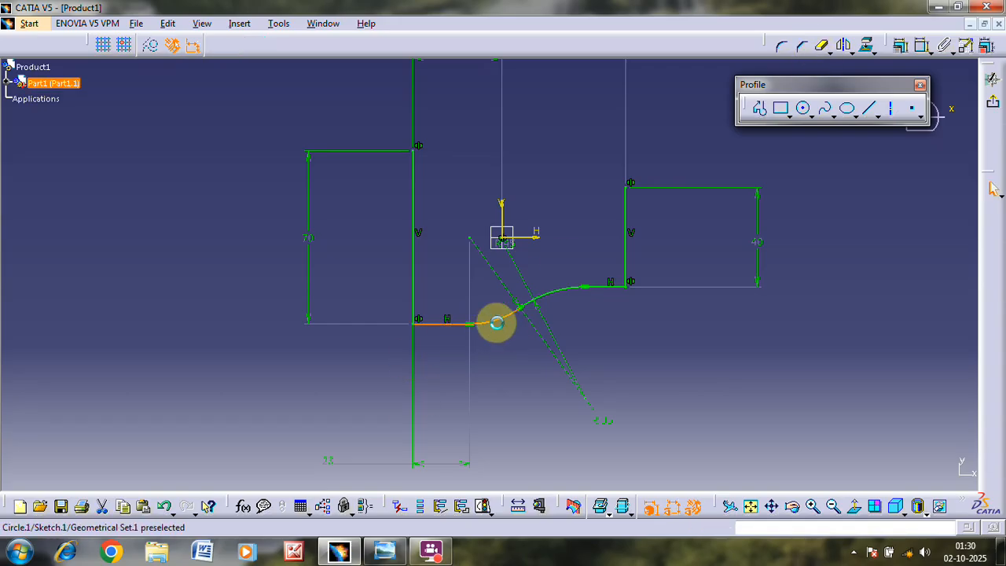
Mirror the lower horizontal lines and tangent arcs about the H axis to close the upper side of the outline
{"action": "left_click", "coordinate": [497, 323]}
{"action": "left_click", "coordinate": [557, 302]}
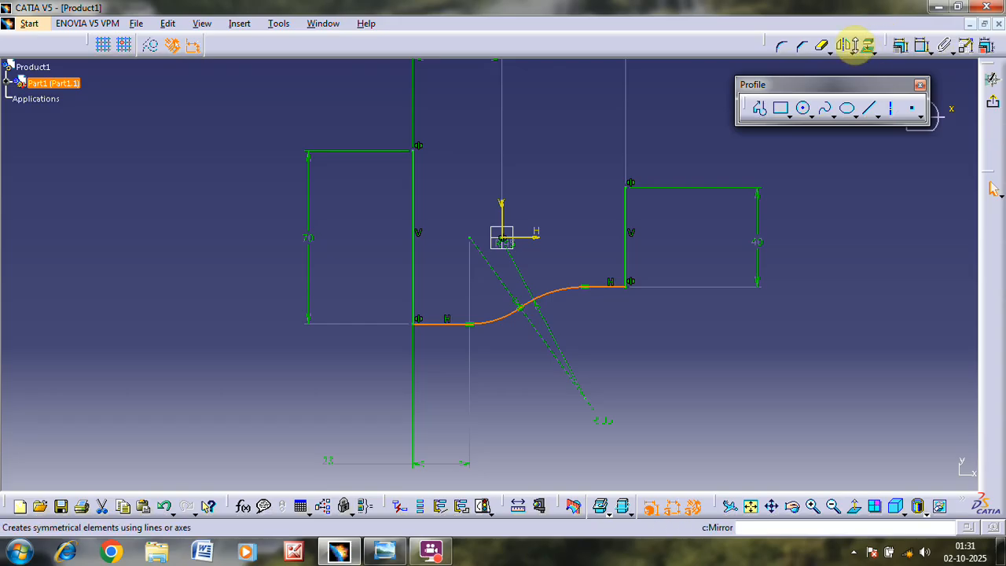
{"action": "left_click", "coordinate": [844, 45]}
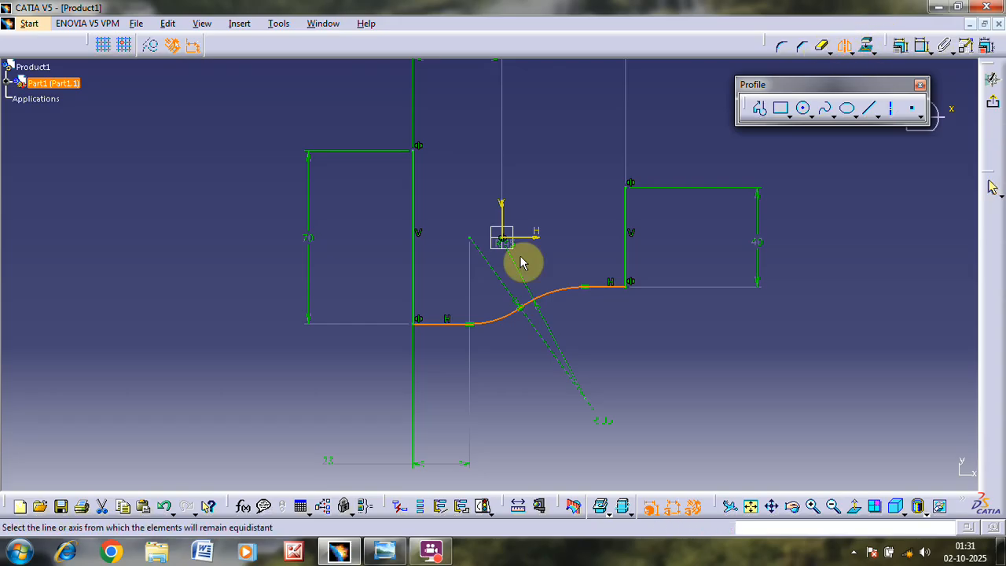
{"action": "left_click", "coordinate": [532, 238]}
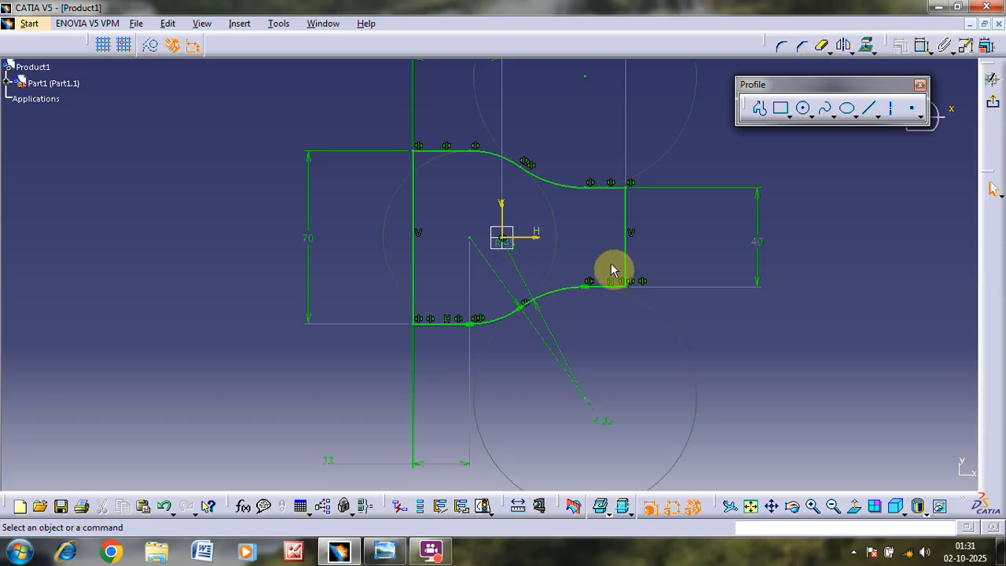
Check the reference drawing and round both corners at the 40 mm end with a 3 mm radius
{"action": "key", "text": "alt+Tab"}
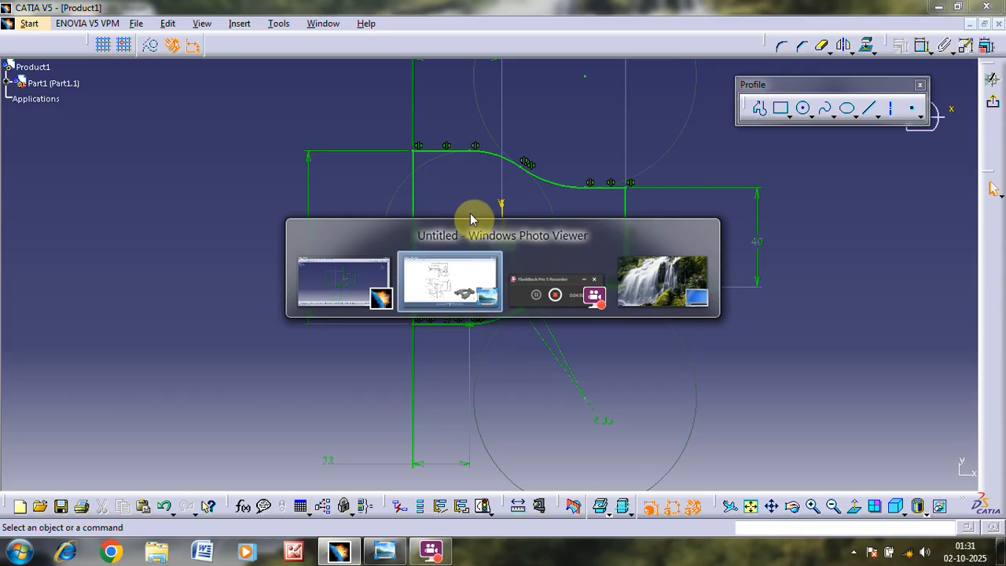
{"action": "key", "text": "alt+Tab"}
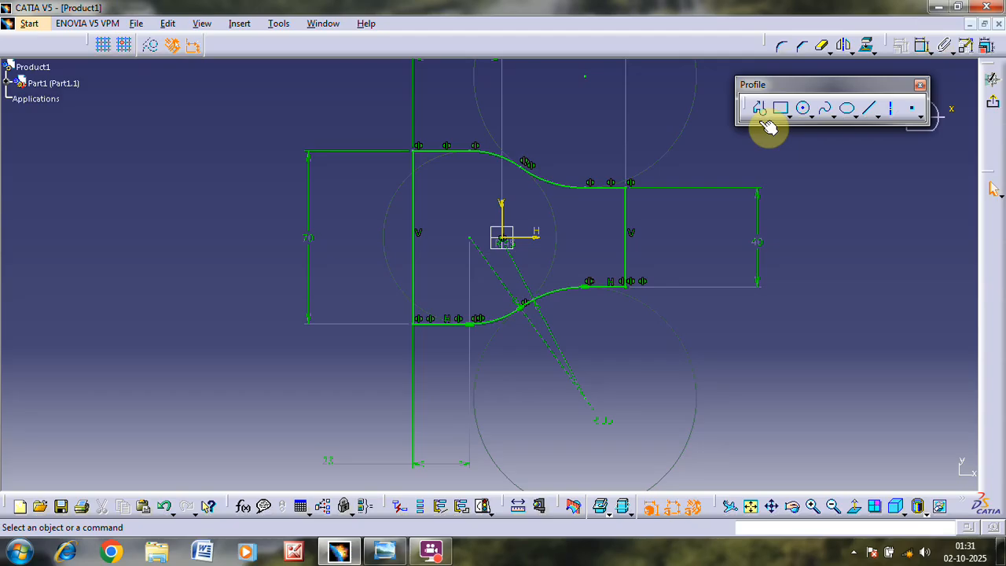
{"action": "left_click_drag", "start_coordinate": [604, 161], "coordinate": [653, 326]}
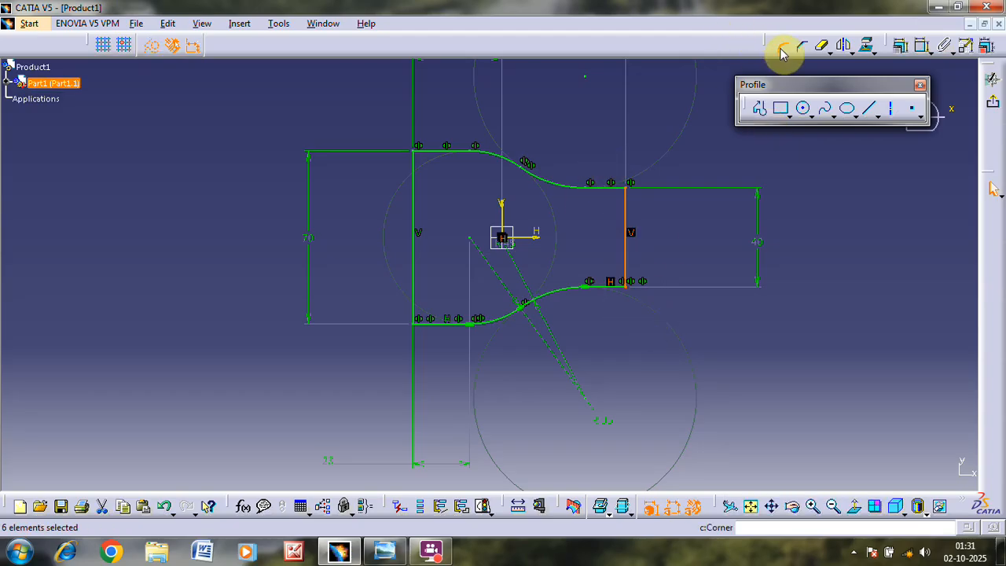
{"action": "left_click", "coordinate": [783, 47]}
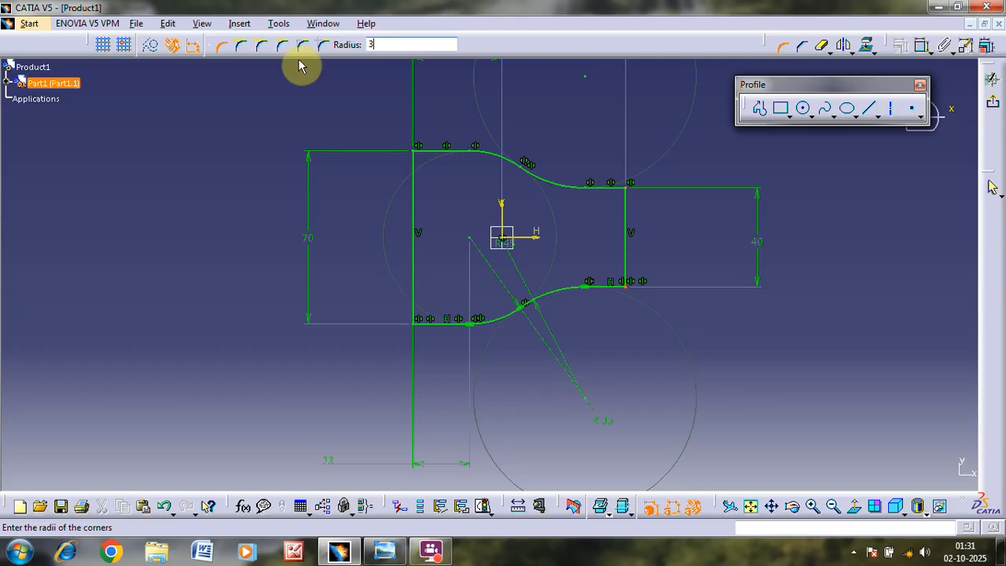
{"action": "type", "text": "3"}
{"action": "key", "text": "Return"}
{"action": "left_click", "coordinate": [561, 312]}
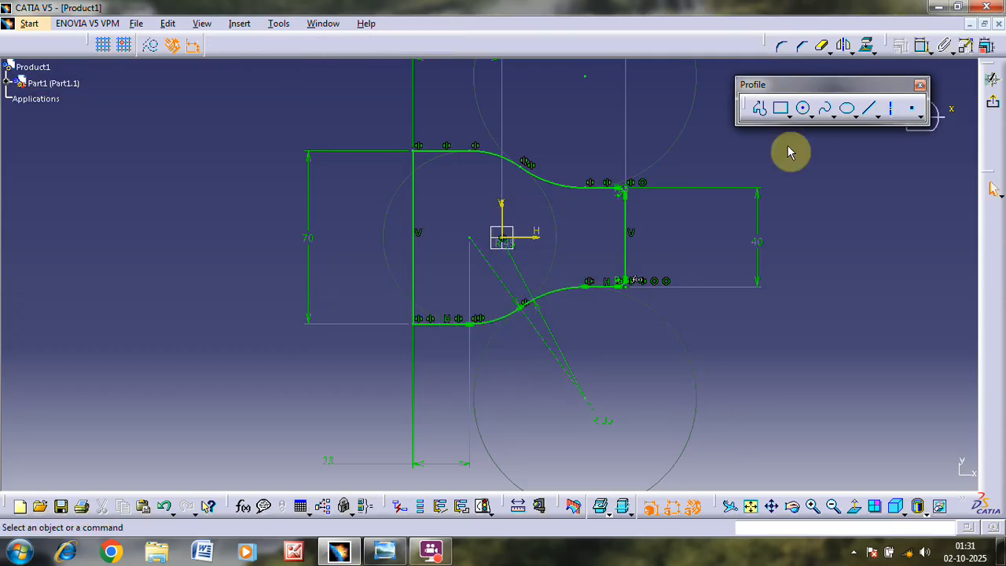
{"action": "left_click", "coordinate": [783, 108]}
{"action": "left_click", "coordinate": [390, 188]}
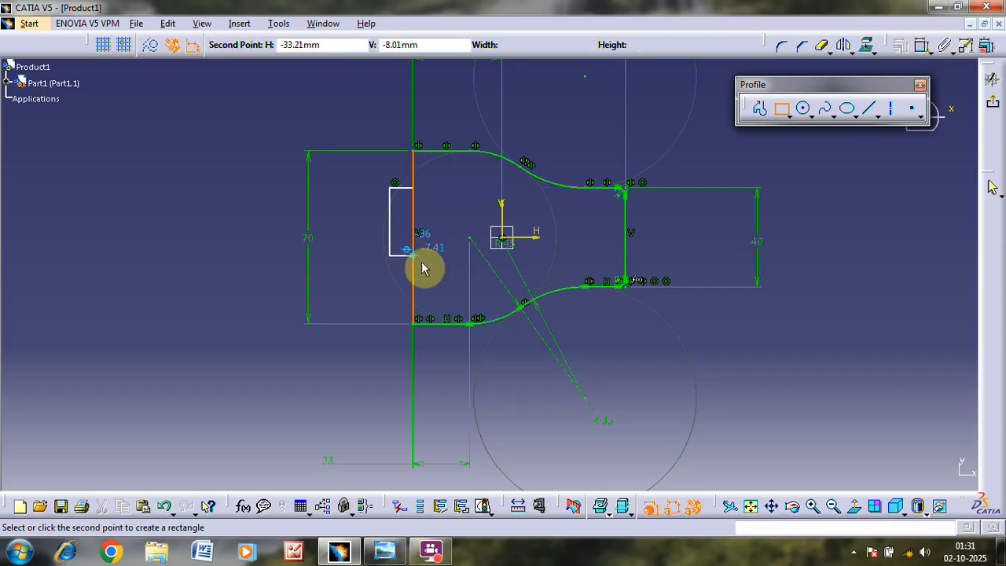
{"action": "left_click", "coordinate": [433, 272]}
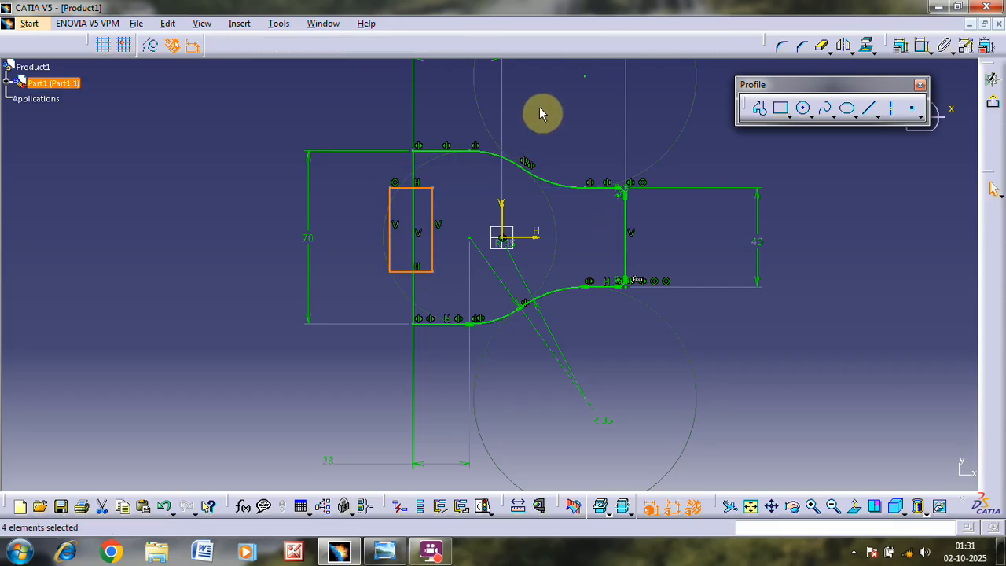
{"action": "left_click", "coordinate": [400, 192]}
{"action": "key", "text": "ctrl+z"}
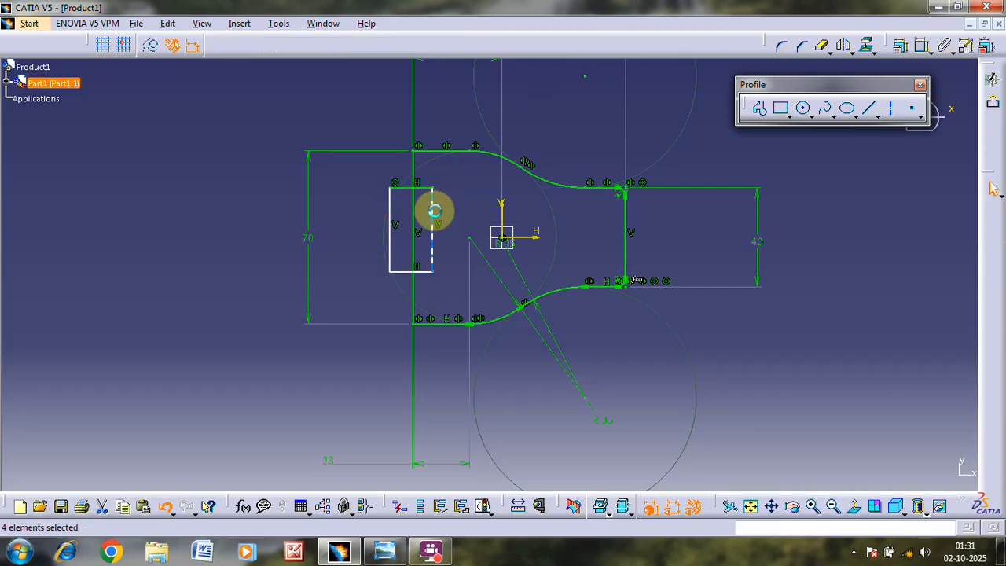
{"action": "left_click", "coordinate": [799, 242]}
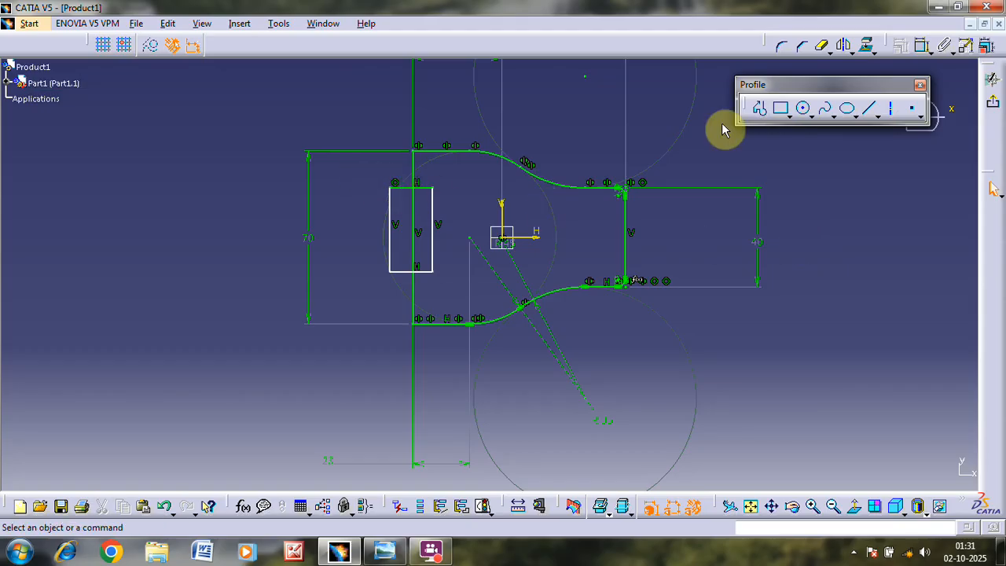
{"action": "key", "text": "ctrl+z"}
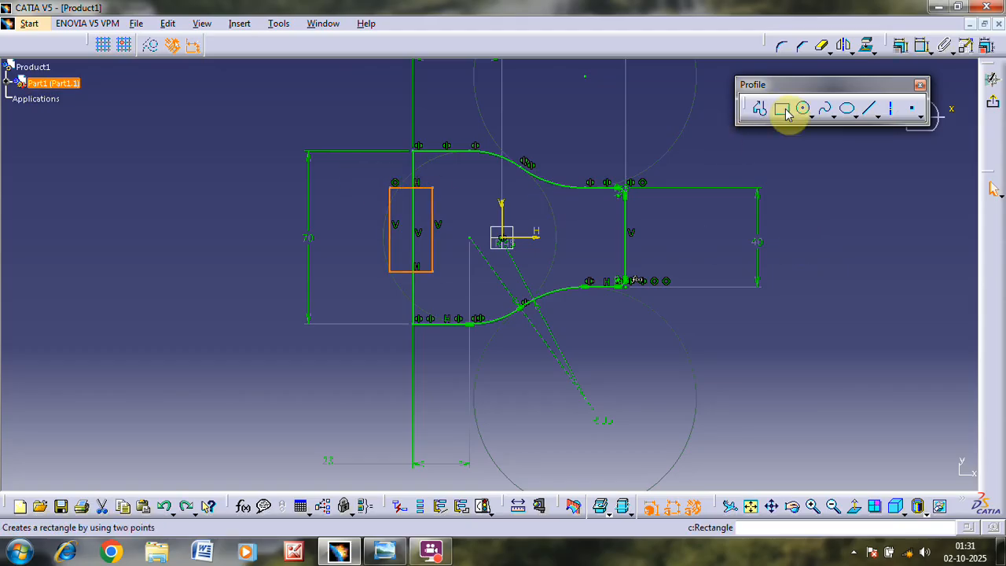
{"action": "key", "text": "Delete"}
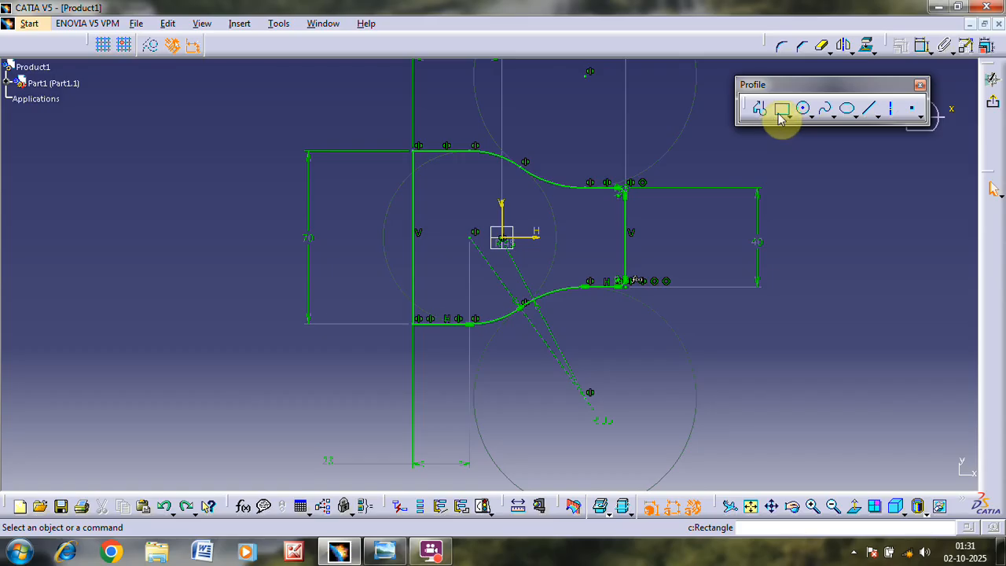
Sketch an upright rectangle about 82 mm tall outside the 70 mm line and make its horizontal sides symmetric about the H axis
{"action": "left_click", "coordinate": [781, 110]}
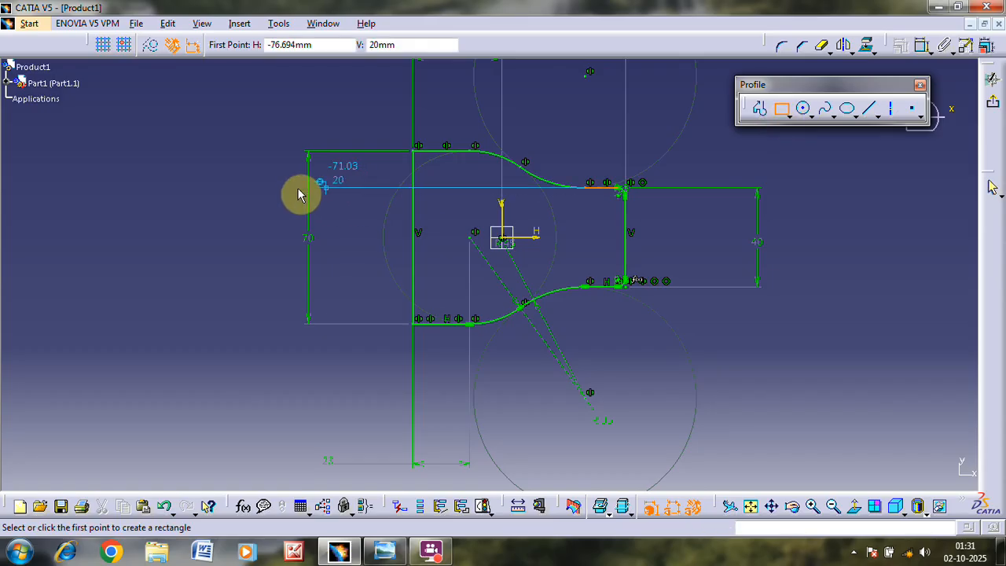
{"action": "left_click", "coordinate": [219, 111]}
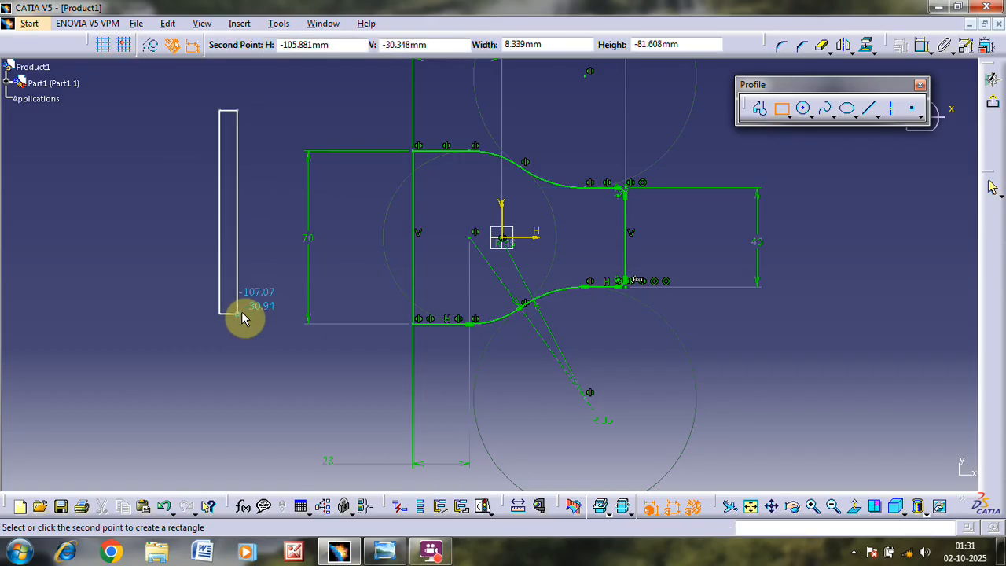
{"action": "left_click", "coordinate": [255, 312]}
{"action": "left_click", "coordinate": [242, 312]}
{"action": "left_click", "coordinate": [253, 113], "text": "ctrl"}
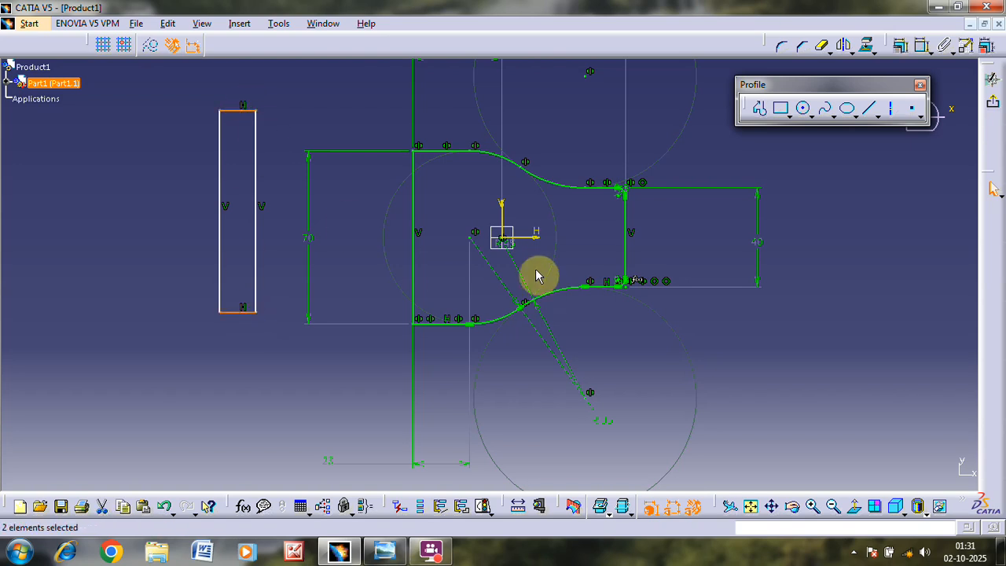
{"action": "left_click", "coordinate": [900, 47]}
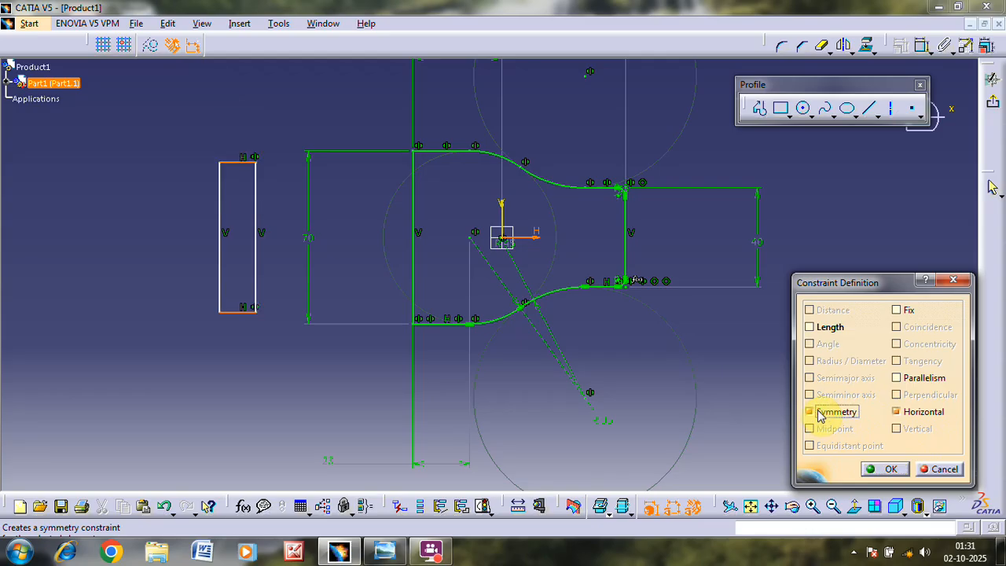
{"action": "left_click", "coordinate": [885, 469]}
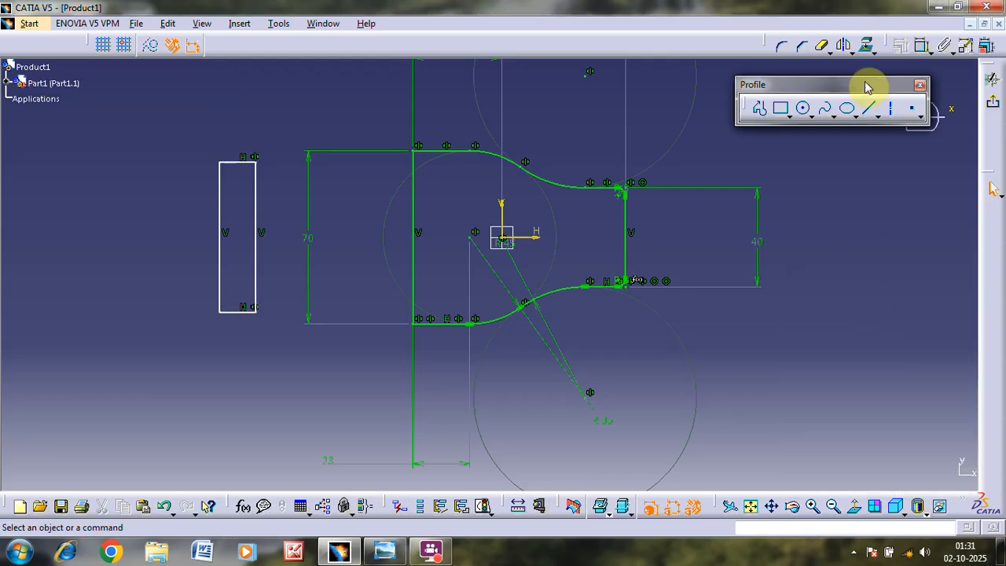
Dimension the rectangle's height as 30 mm, following the reference drawing
{"action": "left_click", "coordinate": [926, 48]}
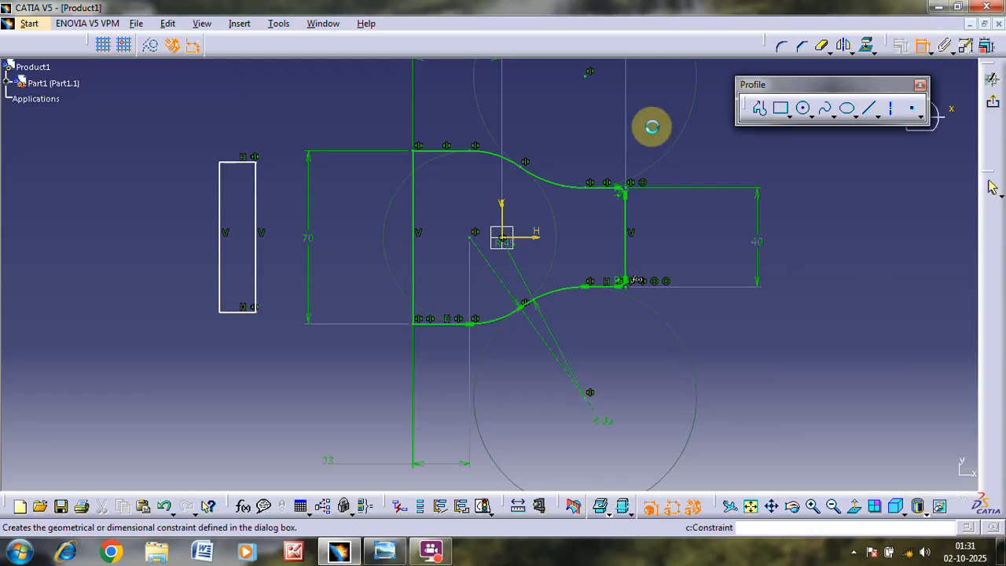
{"action": "left_click", "coordinate": [220, 200]}
{"action": "left_click", "coordinate": [163, 232]}
{"action": "key", "text": "alt+Tab"}
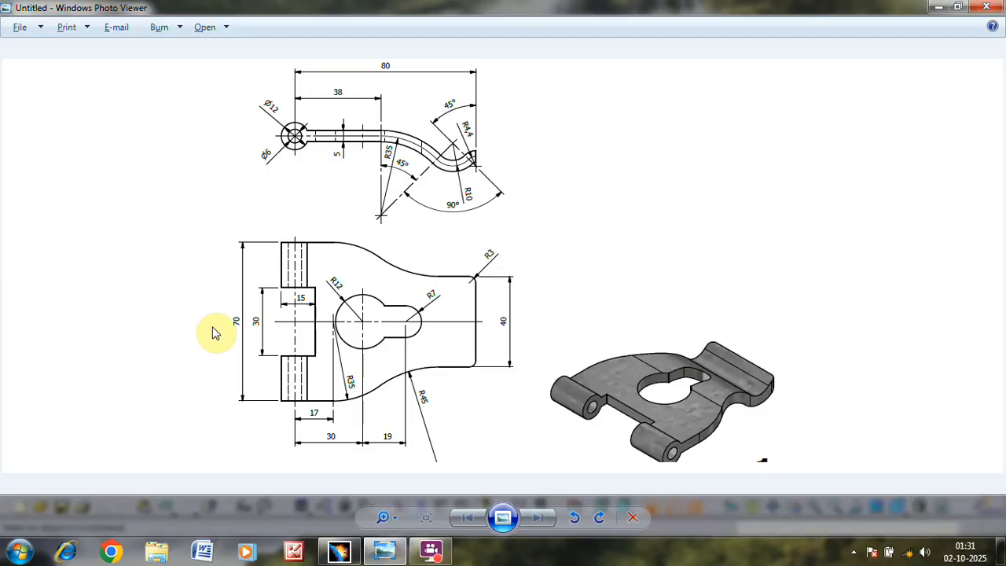
{"action": "key", "text": "alt+Tab"}
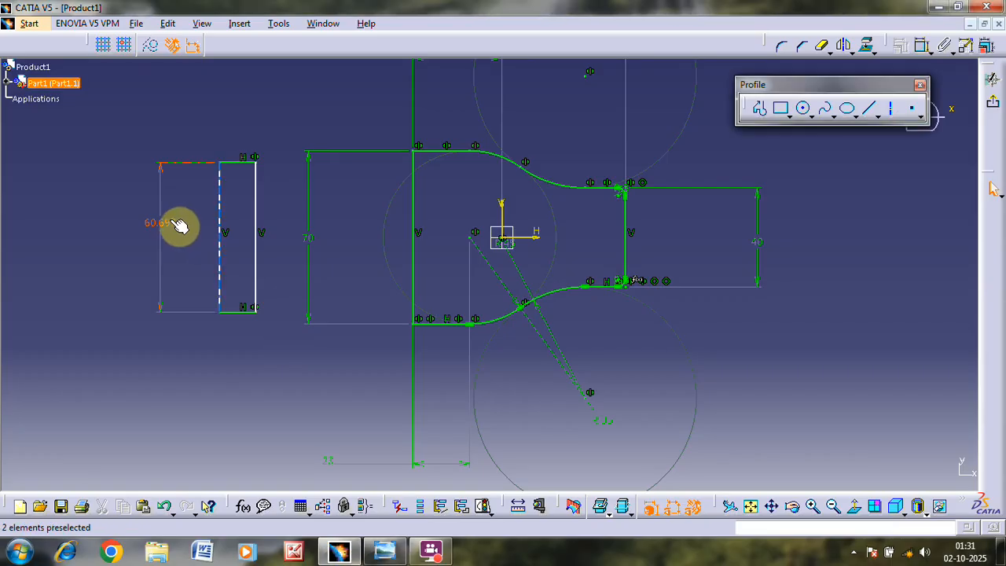
{"action": "left_click", "coordinate": [170, 221]}
{"action": "double_click", "coordinate": [173, 225]}
{"action": "key", "text": "Return"}
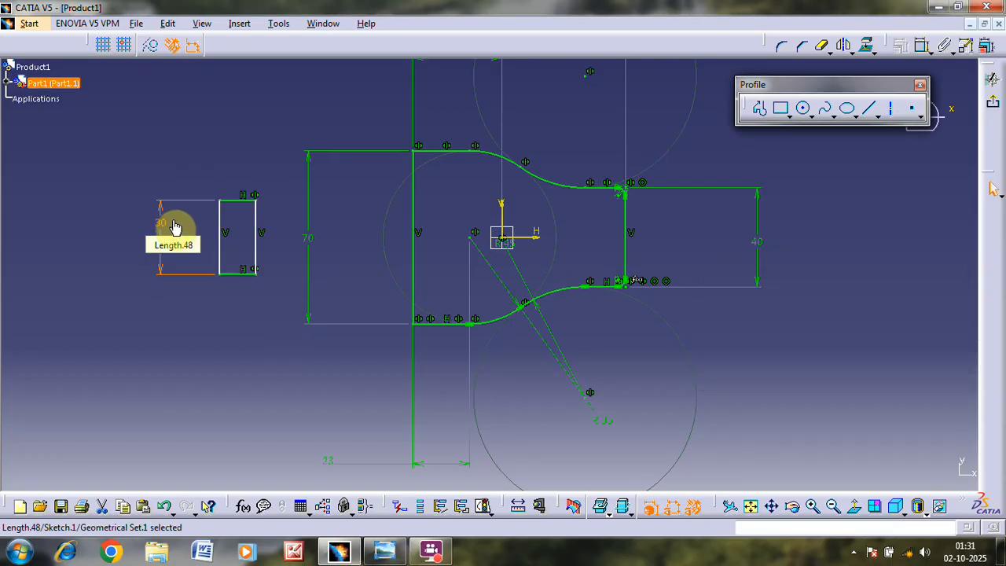
Check the notch width in the reference drawing and dimension the rectangle's width as 15 mm
{"action": "key", "text": "alt+Tab"}
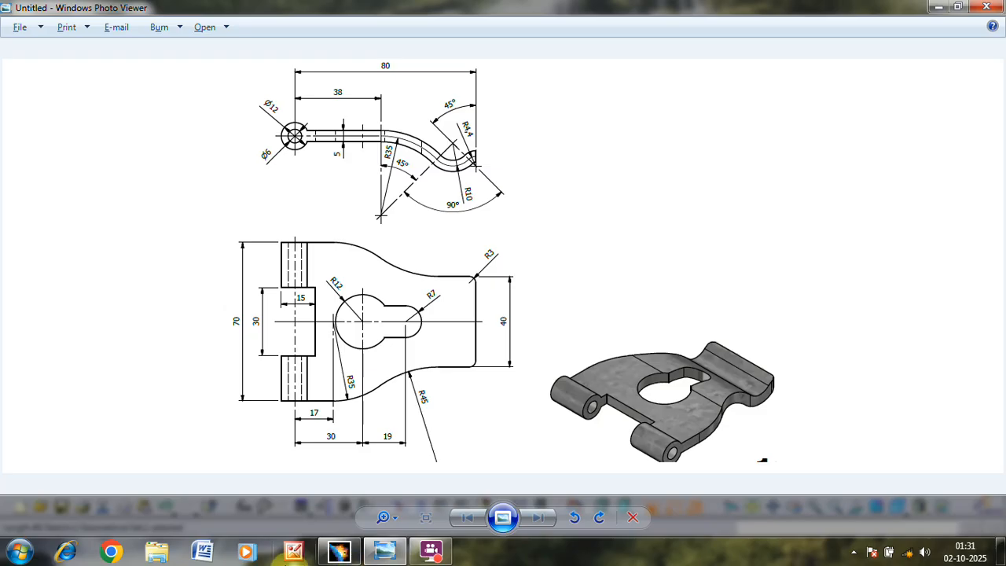
{"action": "key", "text": "alt+Tab"}
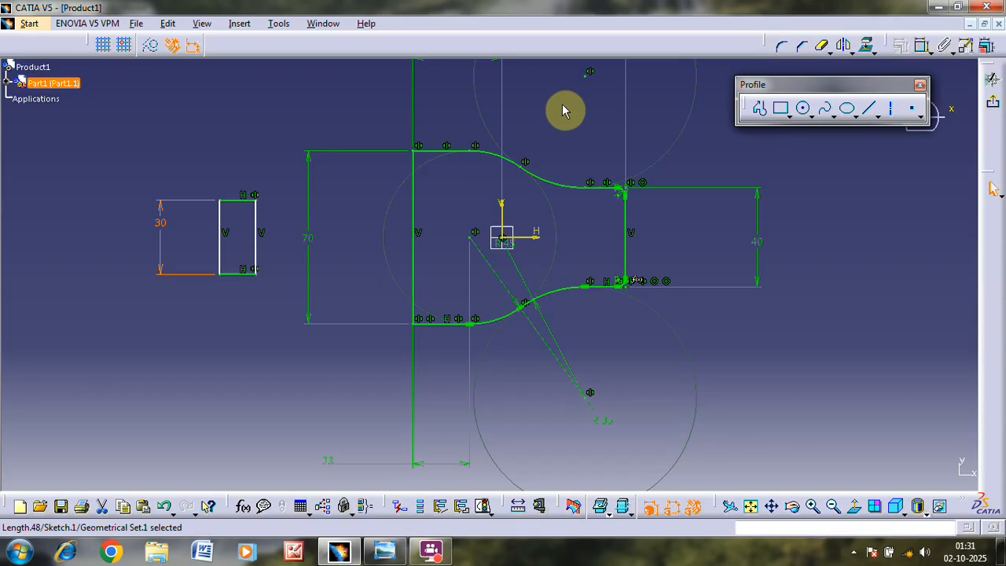
{"action": "left_click", "coordinate": [924, 45]}
{"action": "left_click", "coordinate": [242, 204]}
{"action": "left_click", "coordinate": [244, 157]}
{"action": "double_click", "coordinate": [243, 155]}
{"action": "type", "text": "15"}
{"action": "key", "text": "Return"}
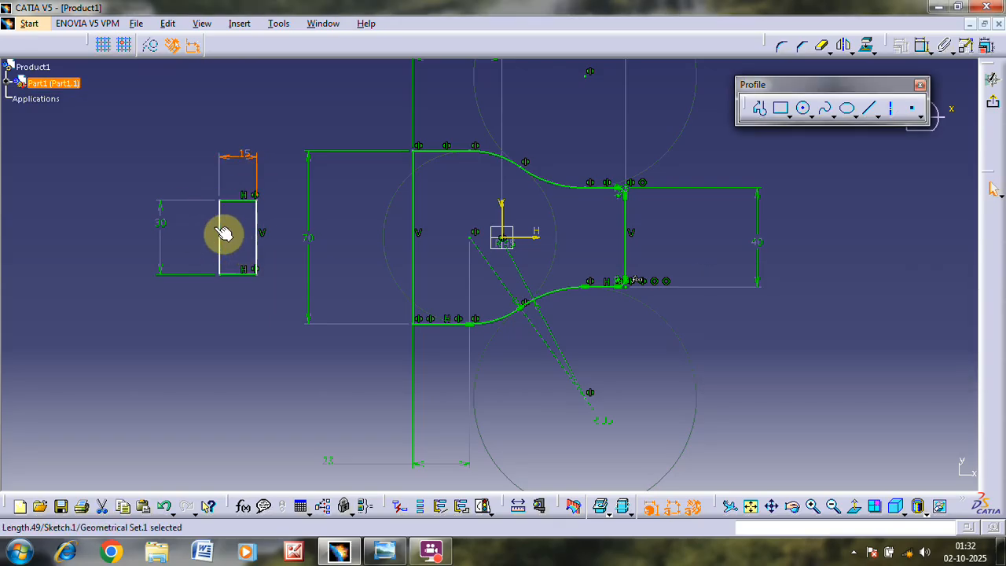
Apply a coincidence constraint between the 15 x 30 mm rectangle's outer vertical side and the outline's 70 mm line
{"action": "left_click", "coordinate": [219, 222]}
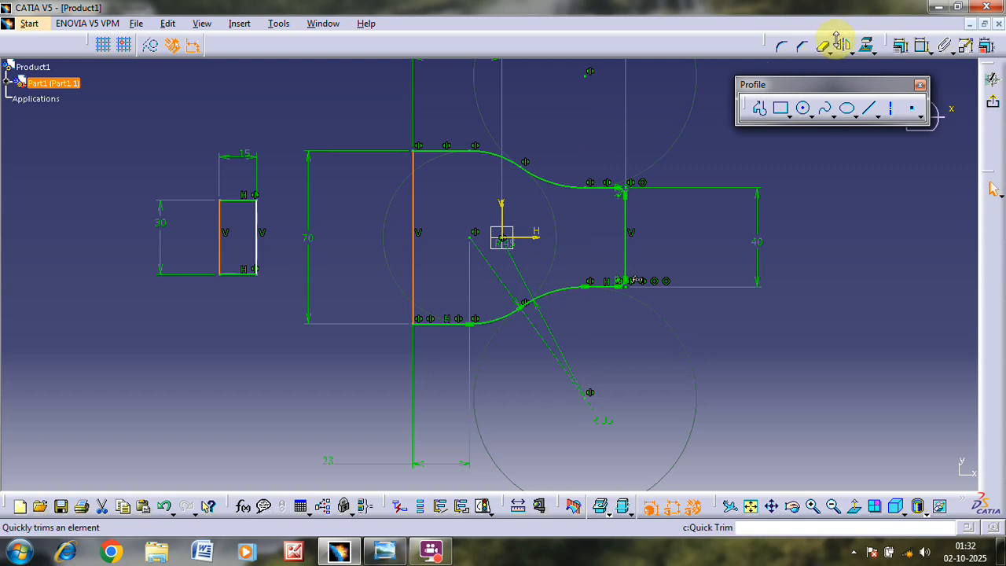
{"action": "left_click", "coordinate": [901, 46]}
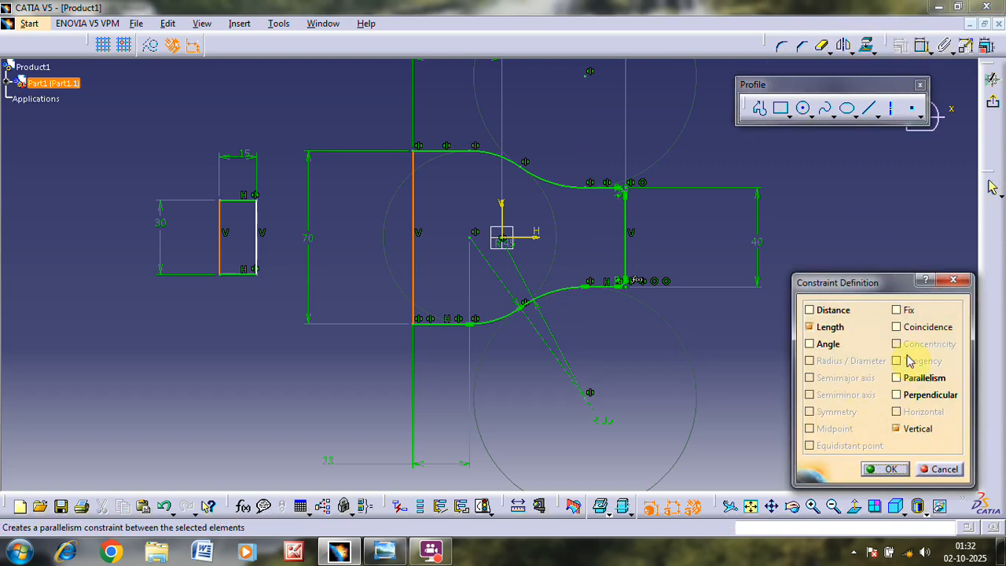
{"action": "left_click", "coordinate": [914, 323]}
{"action": "left_click", "coordinate": [892, 469]}
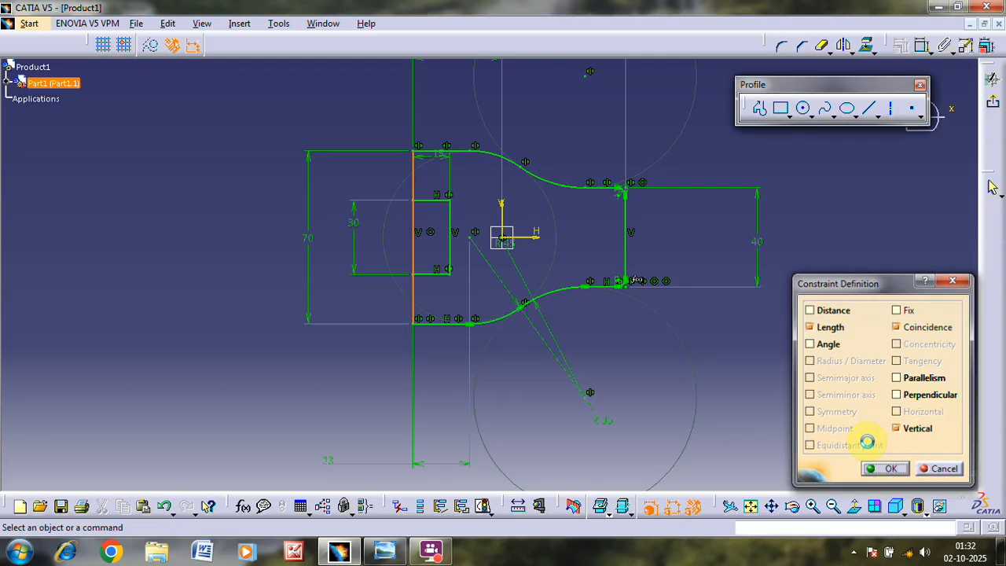
Quick-trim the overlapping vertical segments between the rectangle's horizontal sides so the hinge notch opens through the 70 mm edge
{"action": "left_click", "coordinate": [822, 46]}
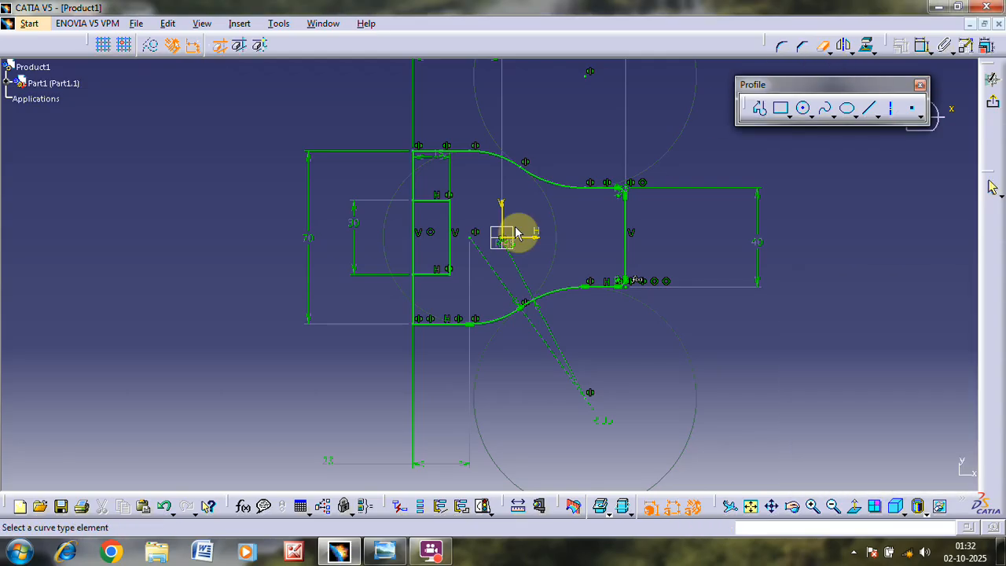
{"action": "left_click", "coordinate": [415, 227]}
{"action": "left_click", "coordinate": [521, 306]}
{"action": "left_click", "coordinate": [419, 231]}
{"action": "left_click", "coordinate": [507, 309]}
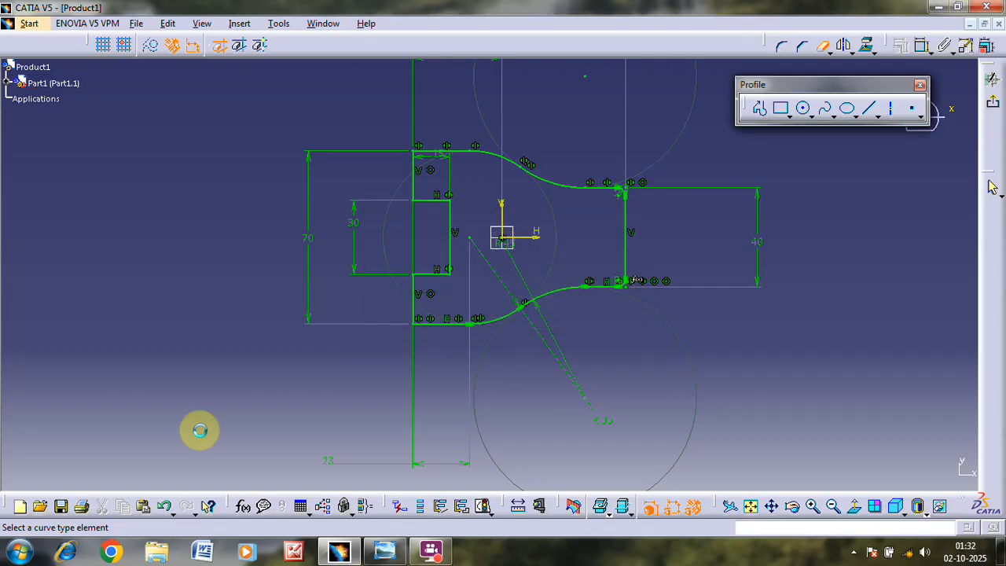
Check the reference drawing, leave the finished outline sketch and start a side-view sketch on the zx plane
{"action": "key", "text": "alt+Tab"}
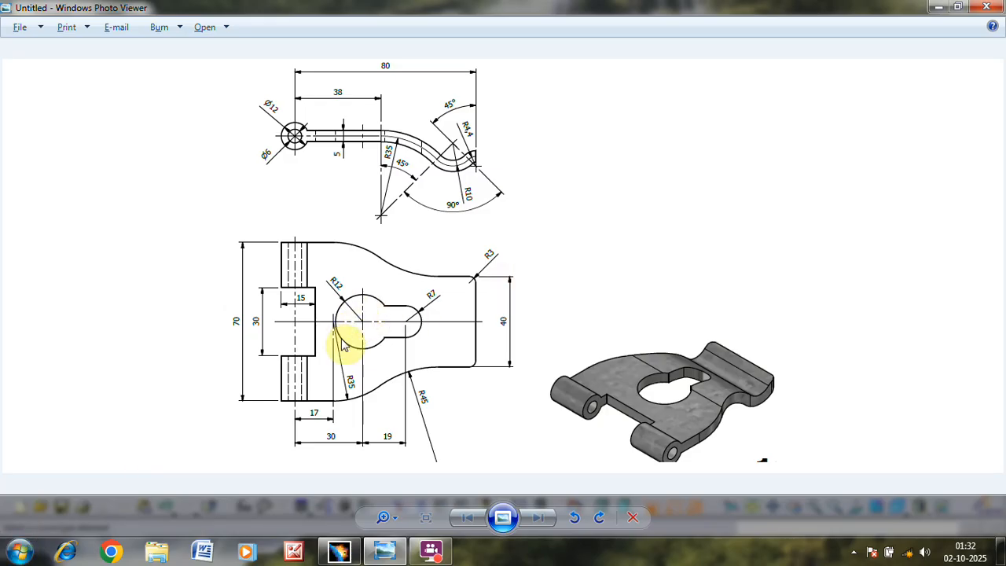
{"action": "key", "text": "alt+Tab"}
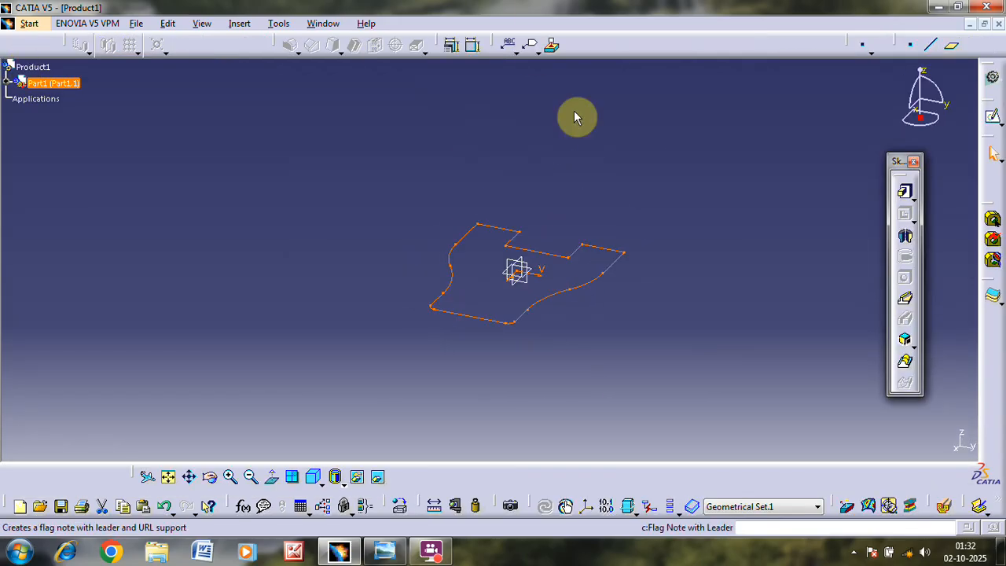
{"action": "left_click", "coordinate": [528, 262]}
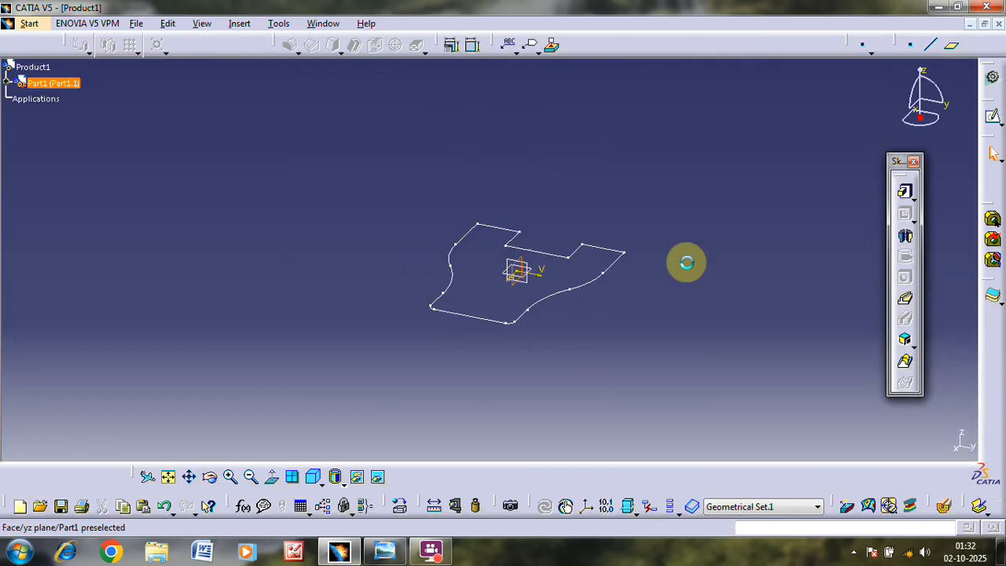
{"action": "left_click", "coordinate": [995, 118]}
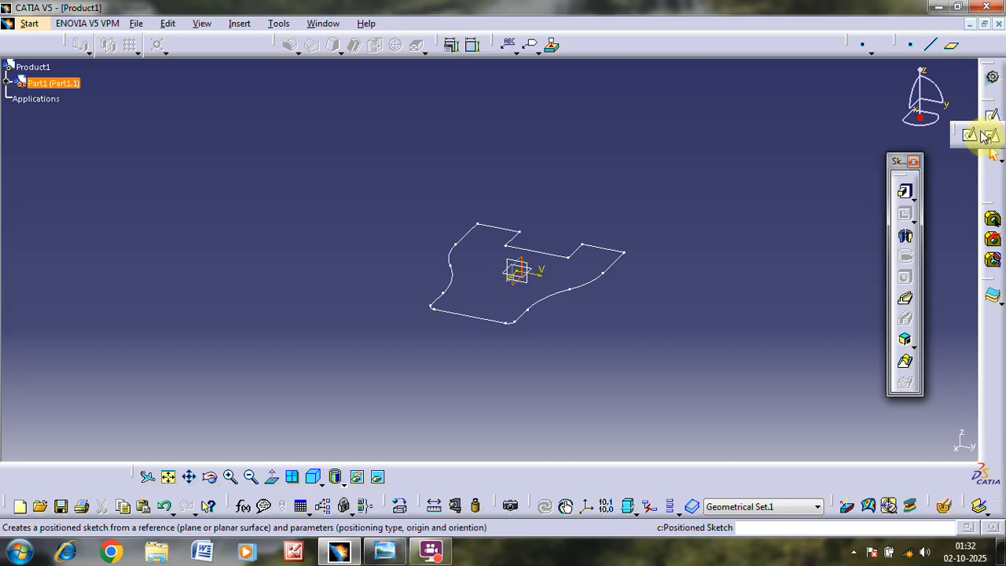
{"action": "left_click", "coordinate": [992, 133]}
Compare with the reference drawing and flip the sketch view so the notched hinge end faces the same way as in its side view
{"action": "key", "text": "alt+Tab"}
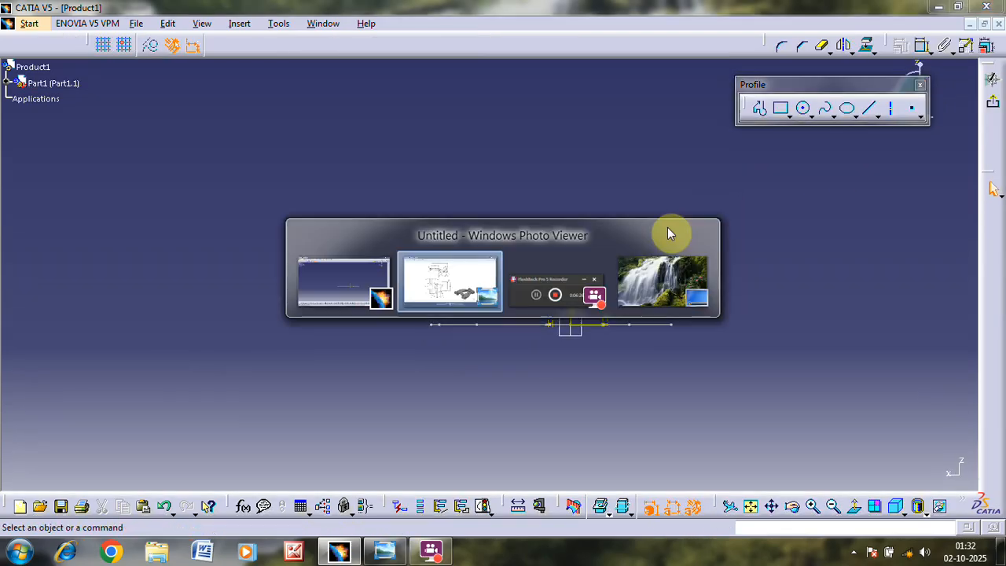
{"action": "key", "text": "alt+Tab"}
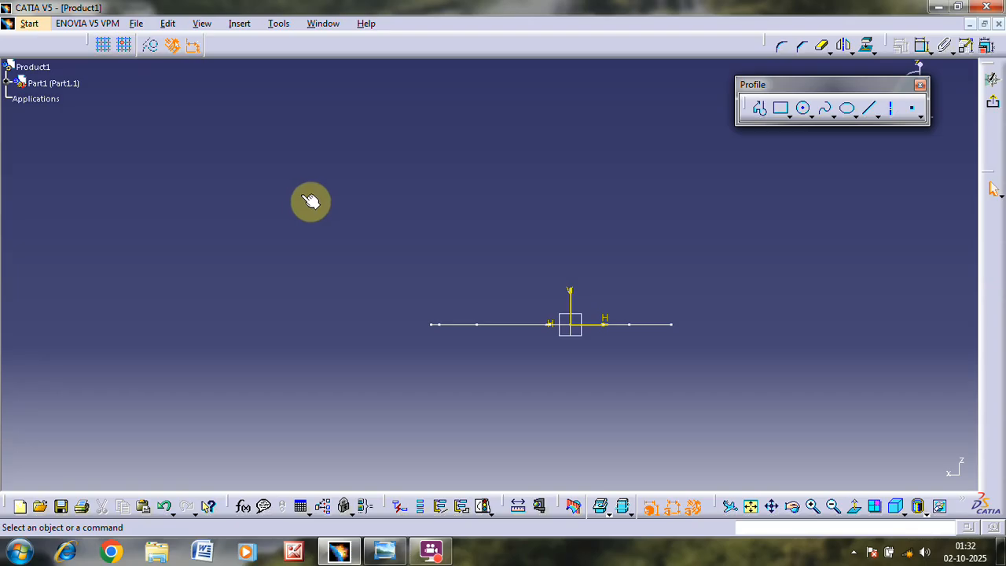
{"action": "key", "text": "alt+Tab"}
{"action": "key", "text": "alt+Tab"}
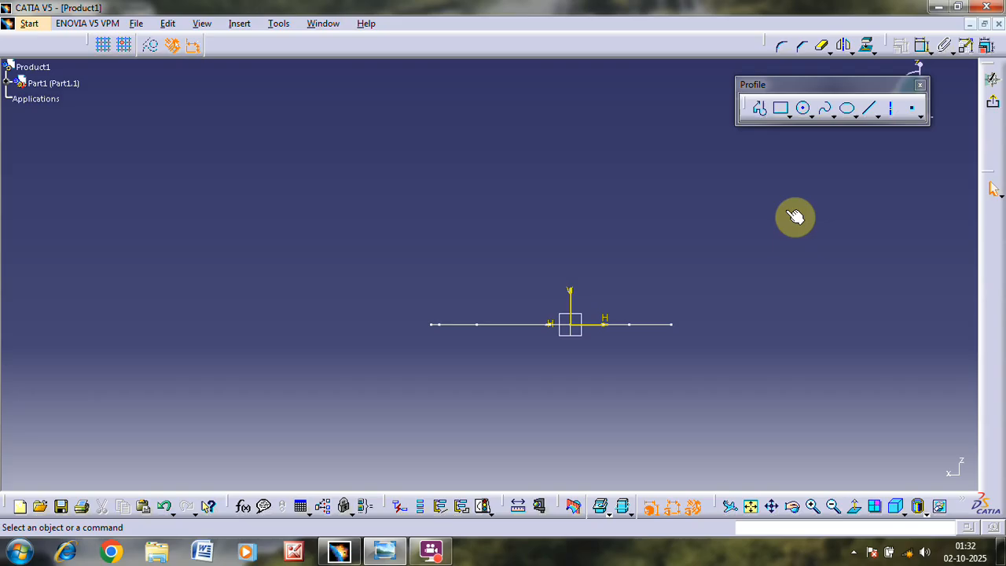
{"action": "mouse_move", "coordinate": [741, 209]}
{"action": "middle_mouse_down"}
{"action": "mouse_move", "coordinate": [725, 270]}
{"action": "mouse_move", "coordinate": [678, 337]}
{"action": "mouse_move", "coordinate": [604, 335]}
{"action": "middle_mouse_up"}
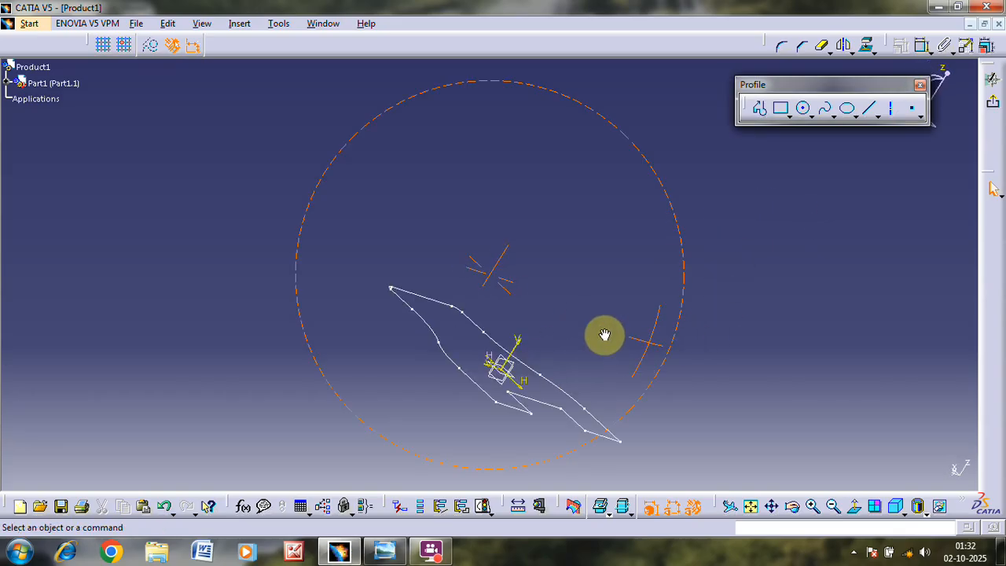
{"action": "left_click", "coordinate": [854, 506]}
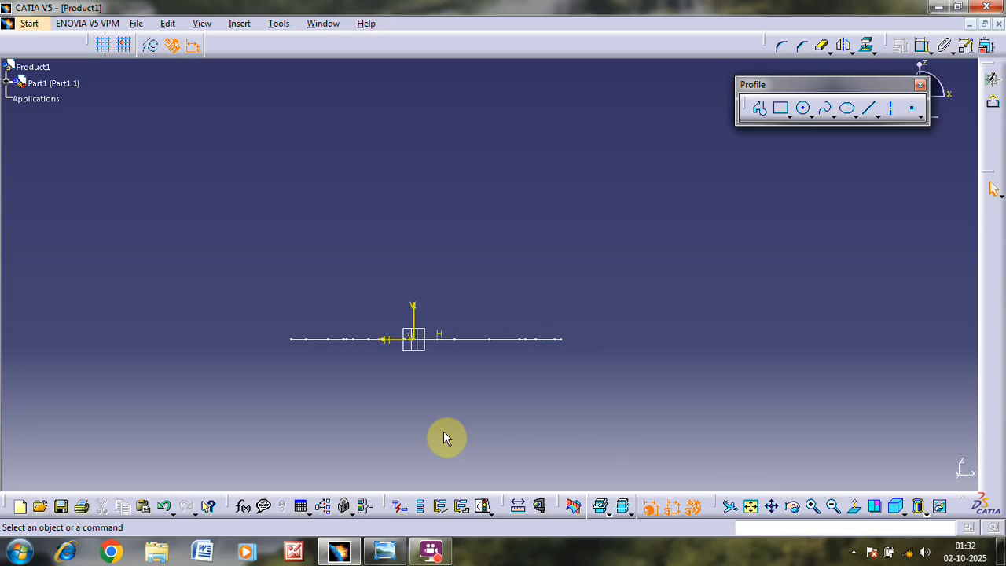
{"action": "middle_click_drag", "start_coordinate": [381, 270], "coordinate": [390, 345]}
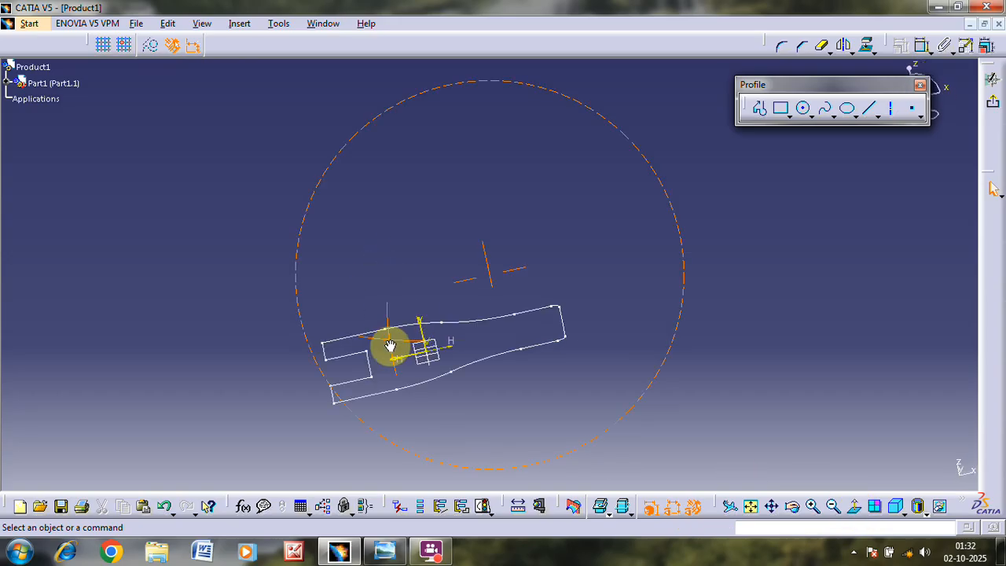
{"action": "left_click", "coordinate": [852, 506]}
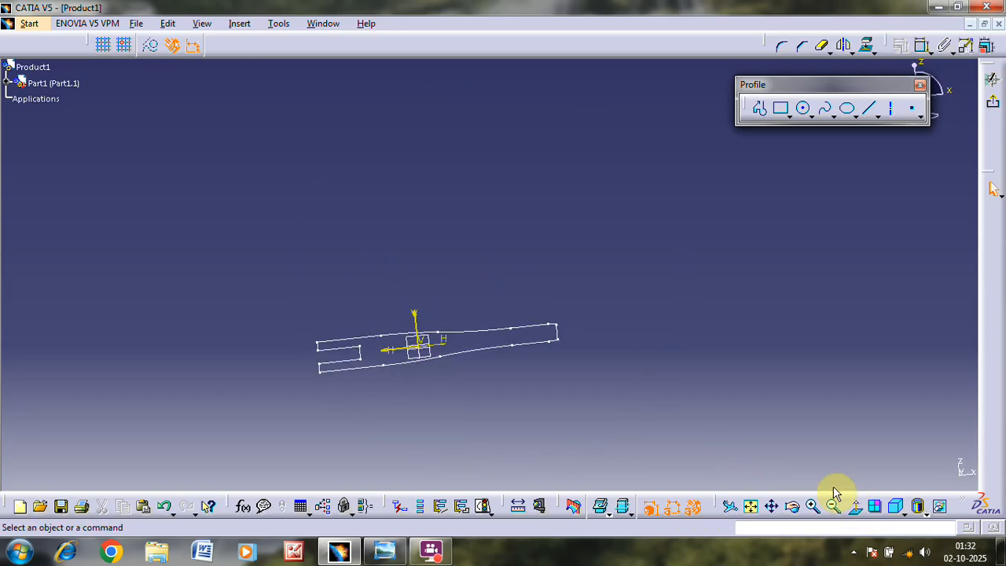
Sketch a circle about 55 mm in diameter centred level with the plate line, just beyond the notched hinge end
{"action": "left_click", "coordinate": [801, 108]}
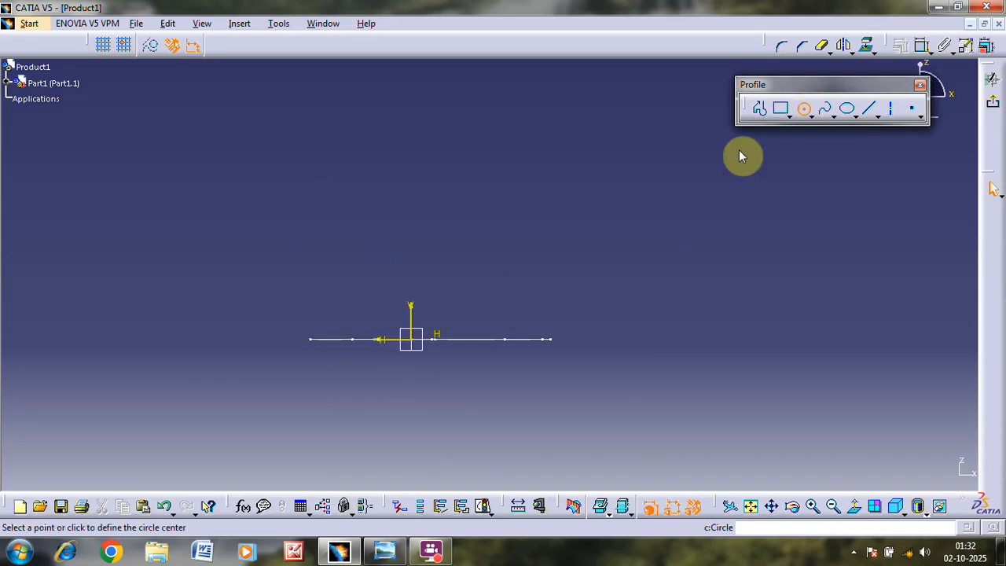
{"action": "left_click", "coordinate": [286, 338]}
{"action": "left_click", "coordinate": [283, 263]}
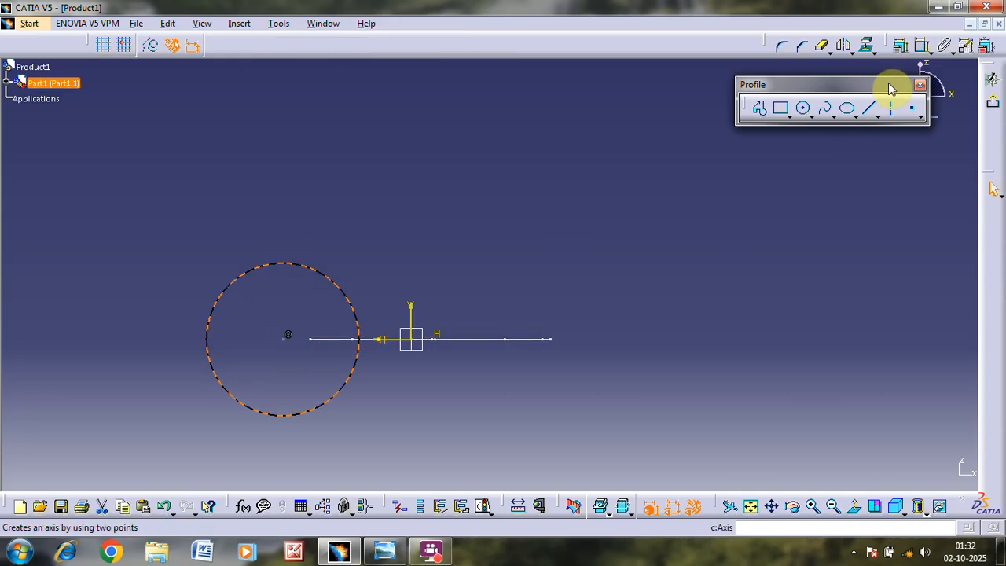
Dimension the circle as a diameter instead of a radius and set it to 12 mm
{"action": "left_click", "coordinate": [900, 49]}
{"action": "left_click", "coordinate": [407, 217]}
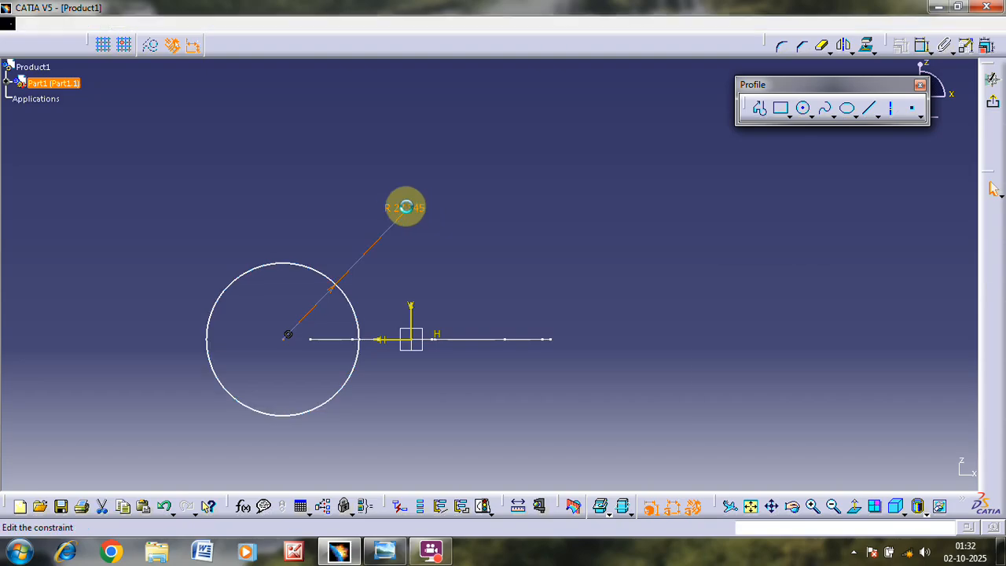
{"action": "double_click", "coordinate": [406, 207]}
{"action": "left_click", "coordinate": [845, 343]}
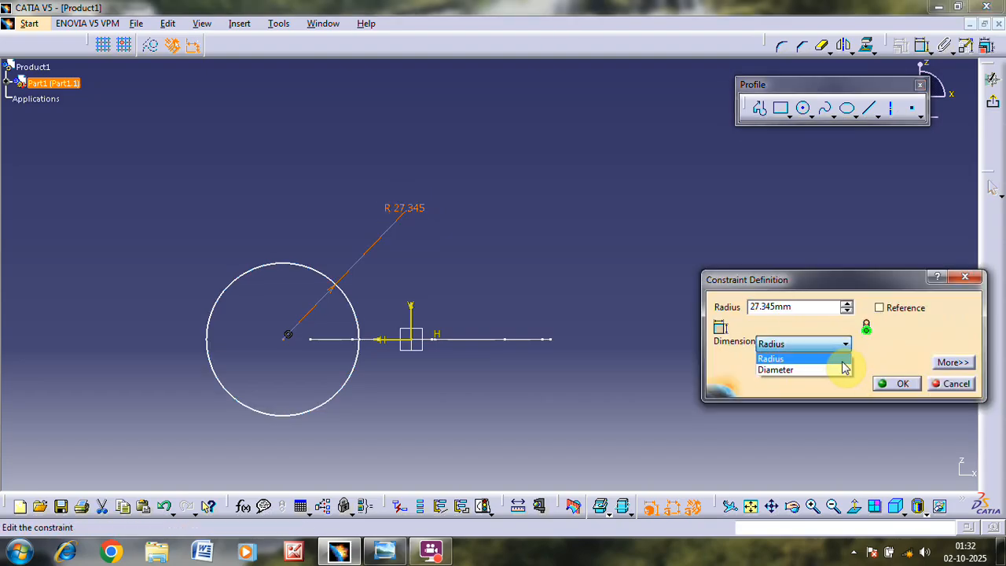
{"action": "left_click", "coordinate": [833, 367]}
{"action": "double_click", "coordinate": [812, 307]}
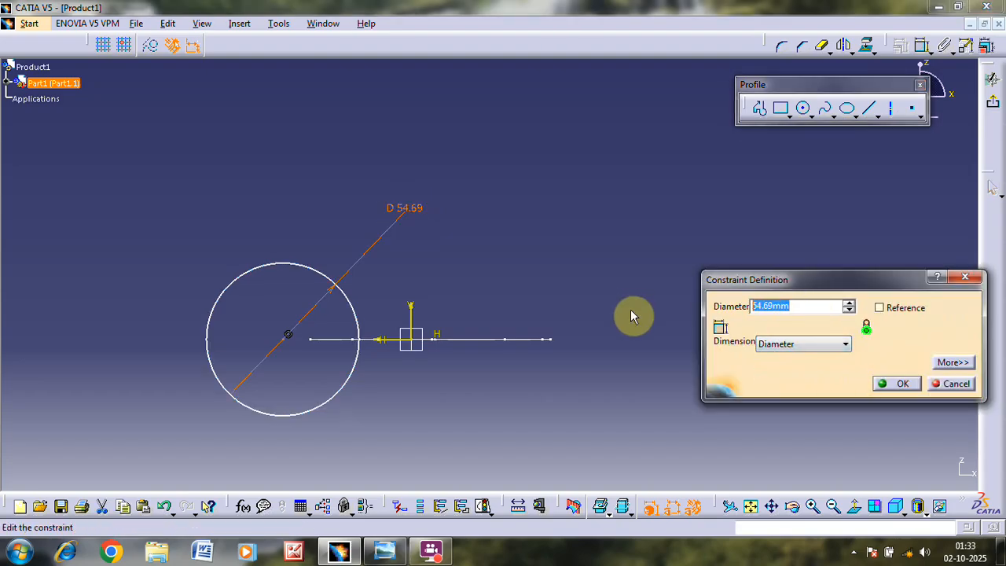
{"action": "type", "text": "12"}
{"action": "key", "text": "Return"}
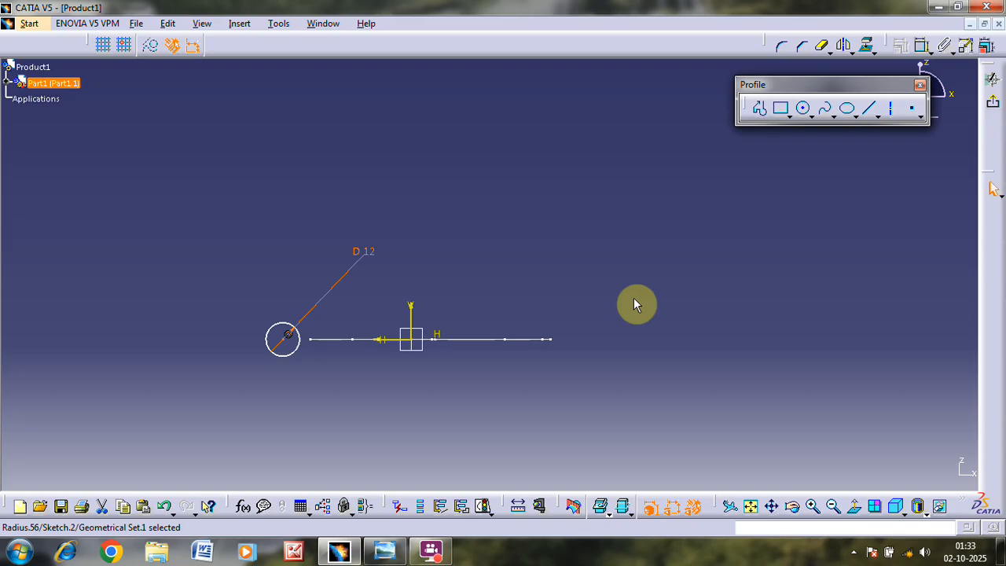
Move the 12 mm circle onto the plate line and constrain its edge to the end point of the hinge end
{"action": "left_click_drag", "start_coordinate": [285, 340], "coordinate": [353, 348]}
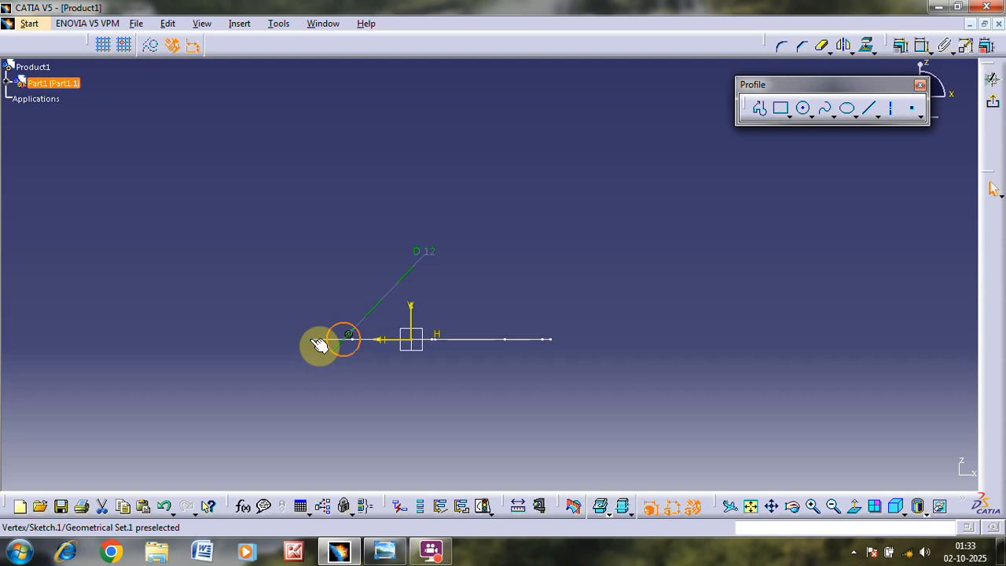
{"action": "left_click", "coordinate": [930, 53]}
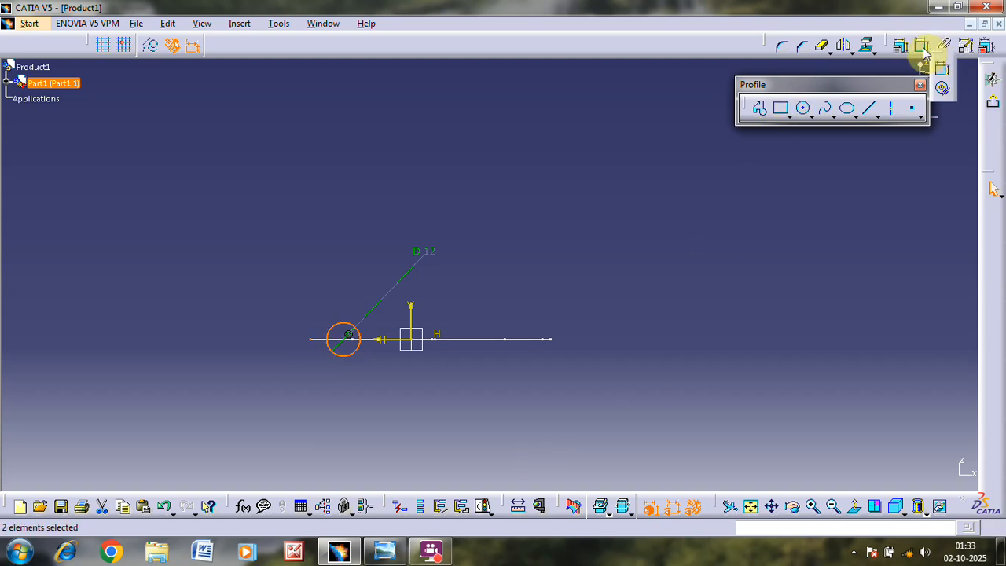
{"action": "left_click", "coordinate": [921, 52]}
{"action": "right_click", "coordinate": [794, 234]}
{"action": "left_click", "coordinate": [827, 359]}
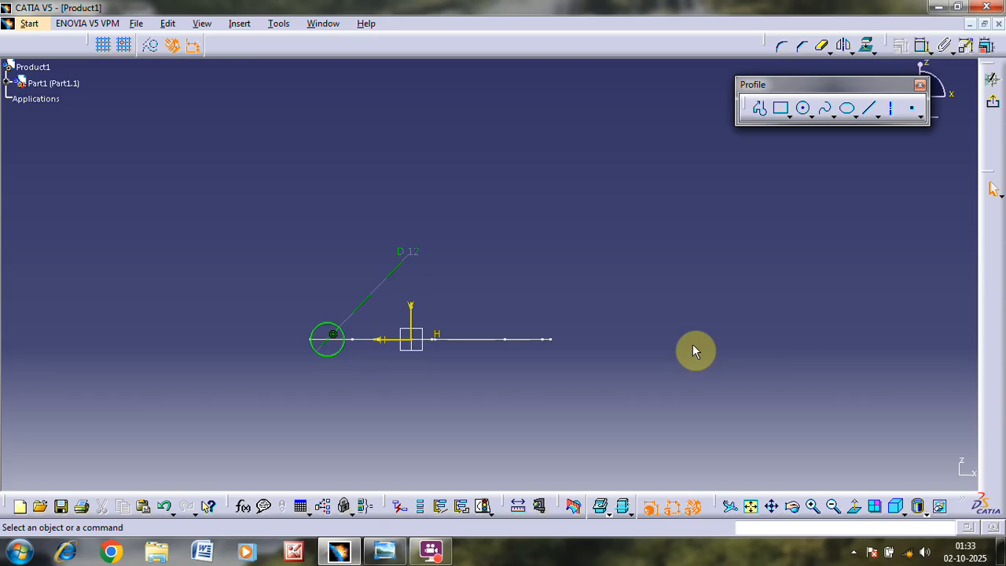
Check the reference side view and sketch a vertical axis about 67 mm long across the plate line, on the far side of the origin
{"action": "key", "text": "alt+Tab"}
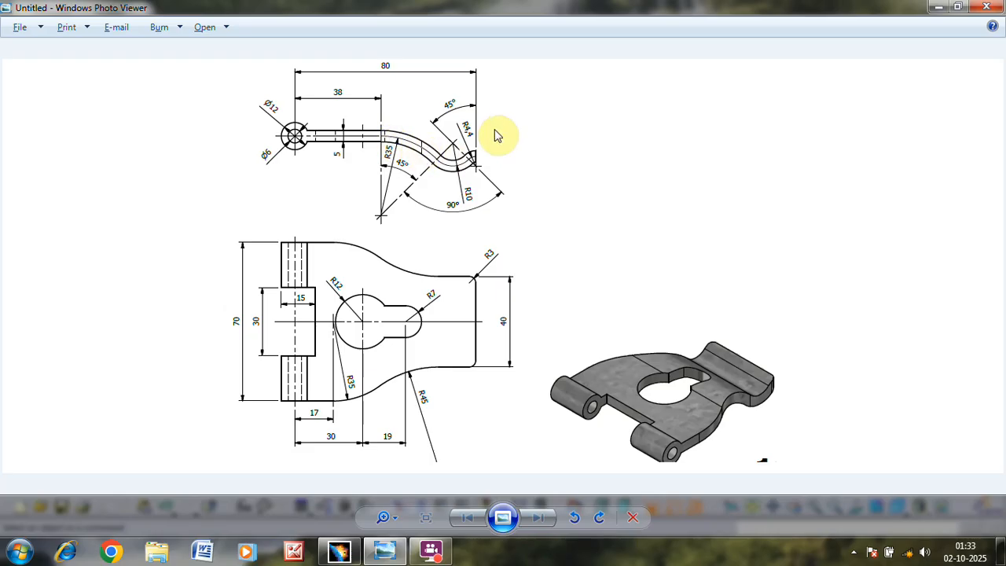
{"action": "key", "text": "alt+Tab"}
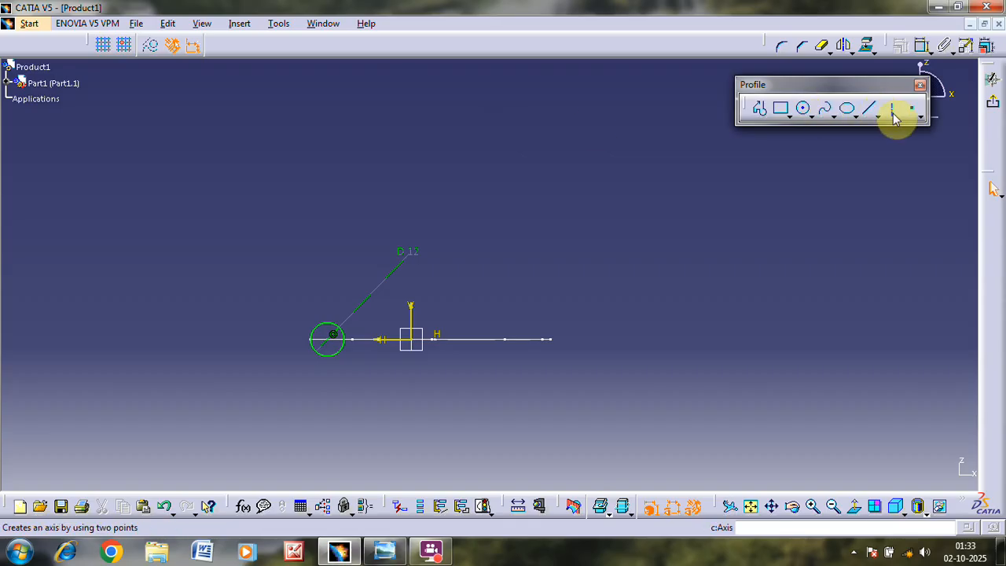
{"action": "left_click", "coordinate": [893, 110]}
{"action": "left_click", "coordinate": [464, 228]}
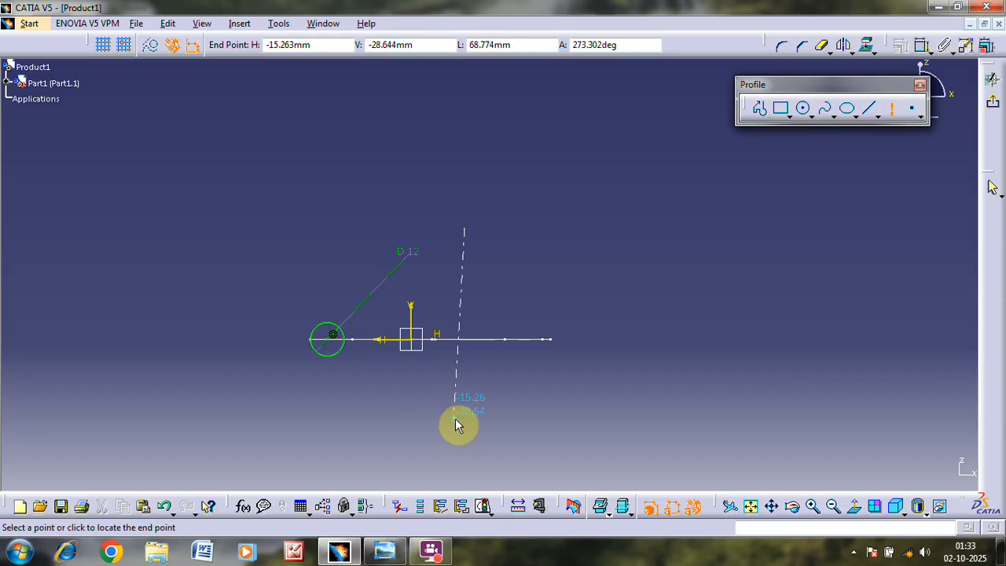
{"action": "left_click", "coordinate": [465, 409]}
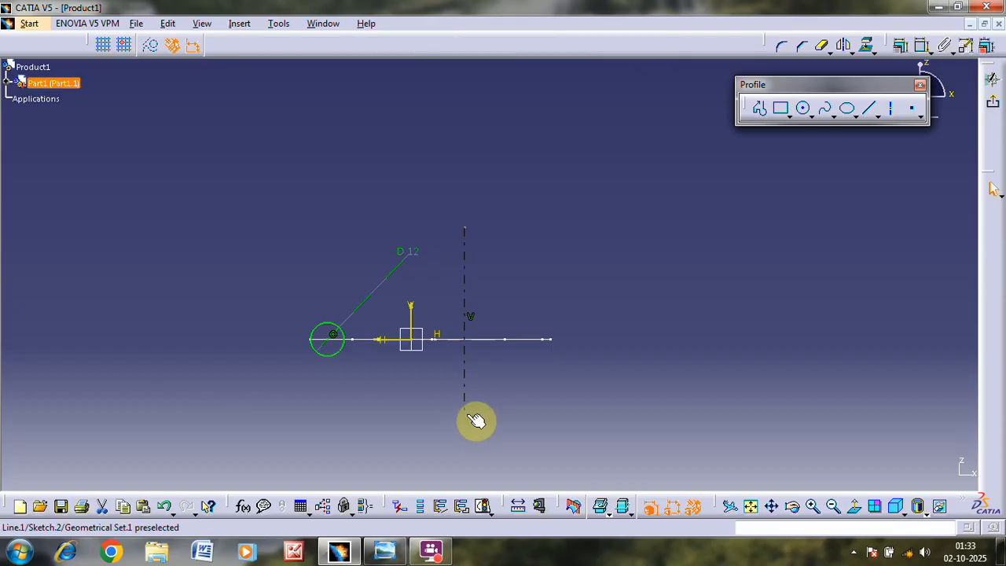
Check the reference drawing and dimension the distance from the 12 mm circle's centre to the vertical axis as 38 mm
{"action": "key", "text": "alt+Tab"}
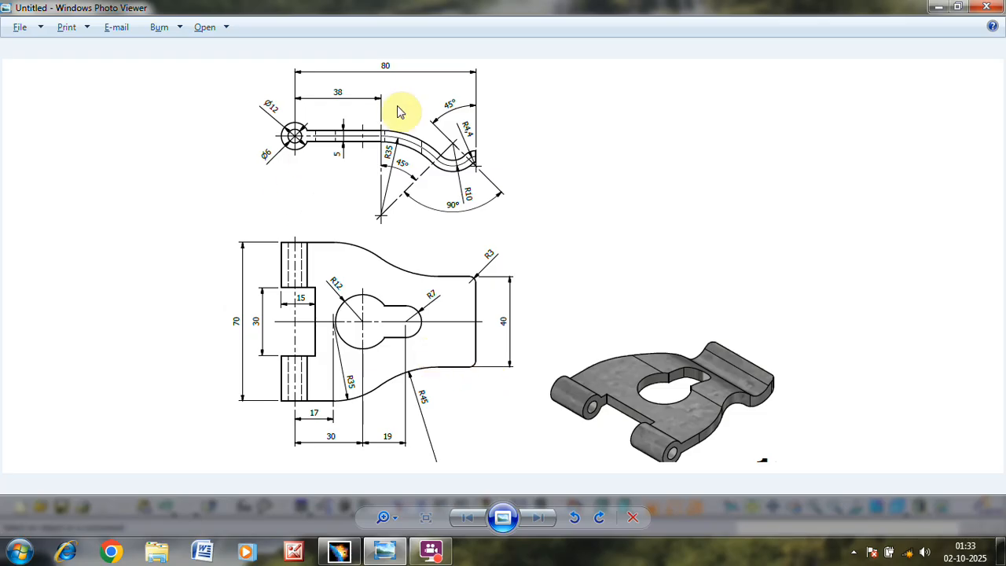
{"action": "key", "text": "alt+Tab"}
{"action": "left_click", "coordinate": [923, 44]}
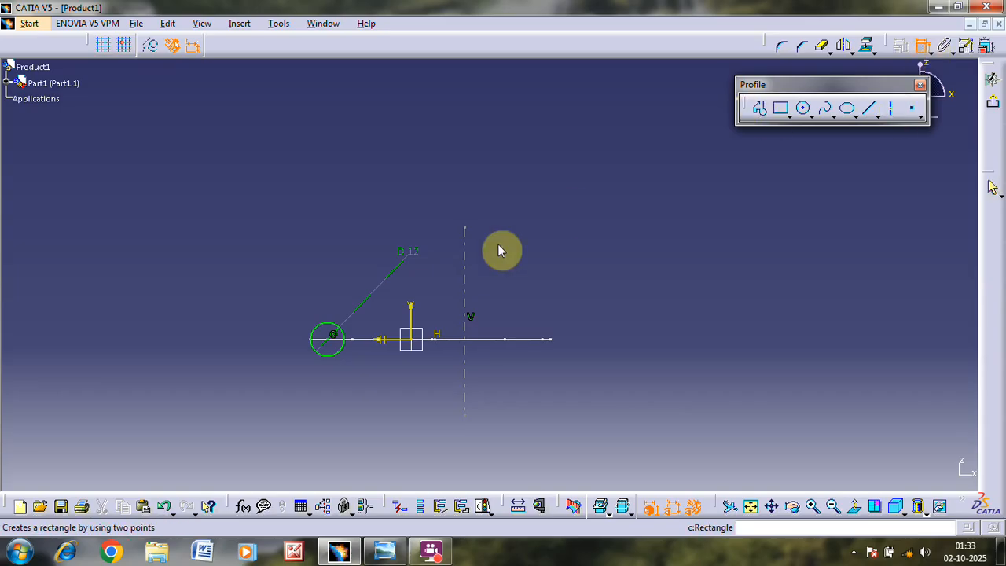
{"action": "left_click", "coordinate": [466, 250]}
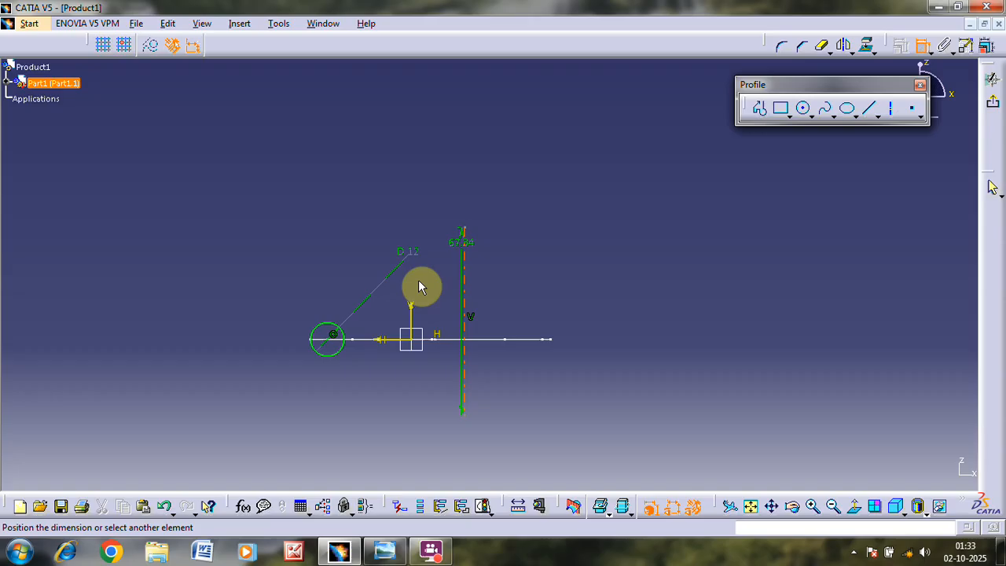
{"action": "left_click", "coordinate": [329, 346]}
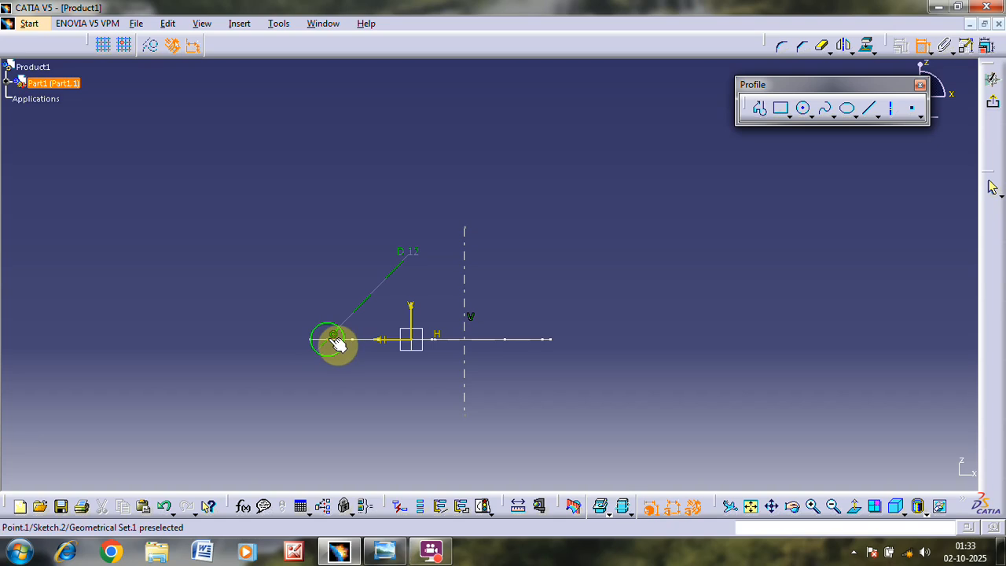
{"action": "left_click", "coordinate": [475, 261]}
{"action": "left_click", "coordinate": [424, 188]}
{"action": "double_click", "coordinate": [424, 192]}
{"action": "type", "text": "38mm"}
{"action": "key", "text": "Return"}
Sketch a horizontal line about 56 mm long just above the plate line, from inside the 12 mm circle to beyond the vertical axis
{"action": "mouse_move", "coordinate": [521, 233]}
{"action": "middle_mouse_down"}
{"action": "mouse_move", "coordinate": [558, 196]}
{"action": "mouse_move", "coordinate": [574, 248]}
{"action": "mouse_move", "coordinate": [510, 337]}
{"action": "mouse_move", "coordinate": [577, 262]}
{"action": "middle_mouse_up"}
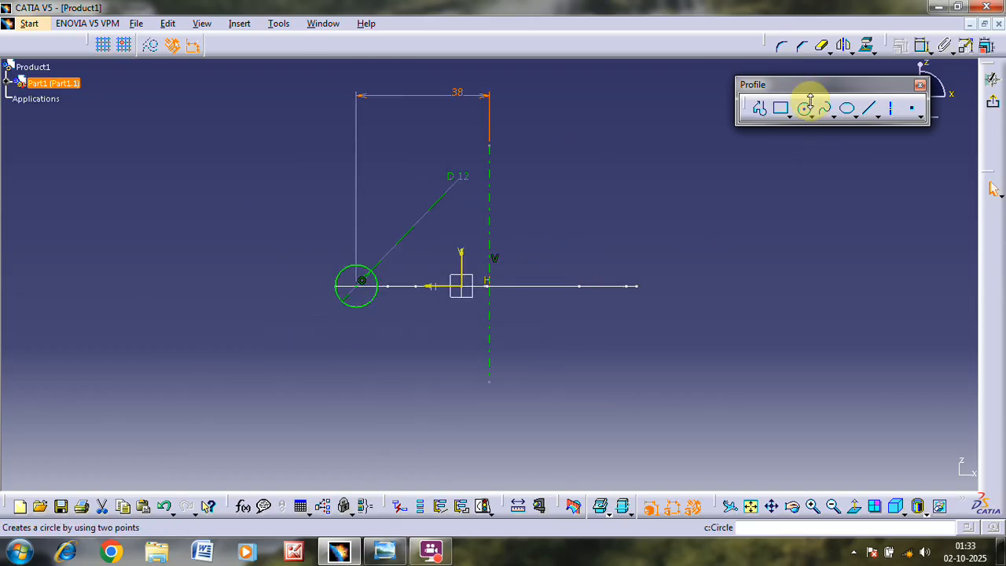
{"action": "left_click", "coordinate": [869, 111]}
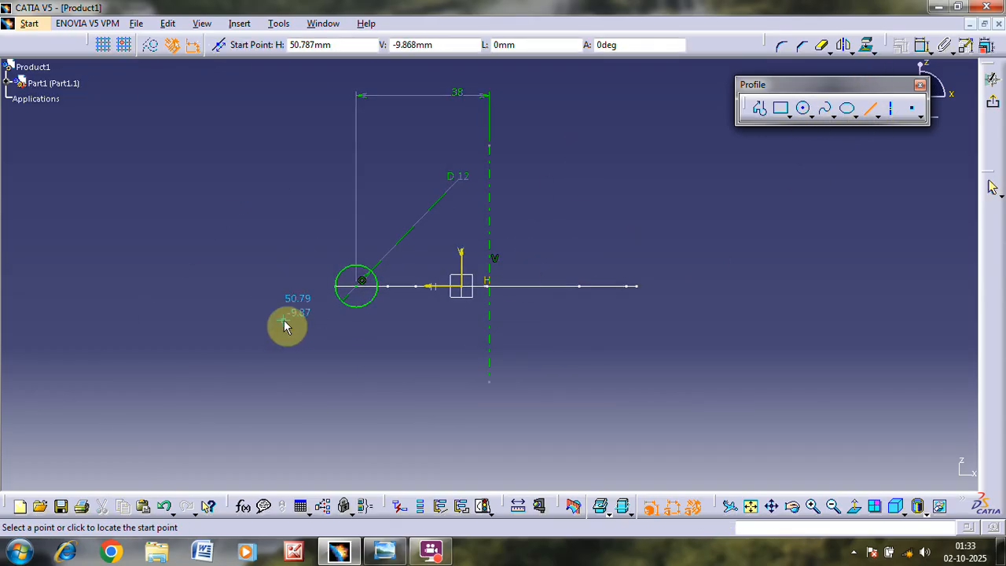
{"action": "middle_click_drag", "start_coordinate": [359, 330], "coordinate": [319, 299]}
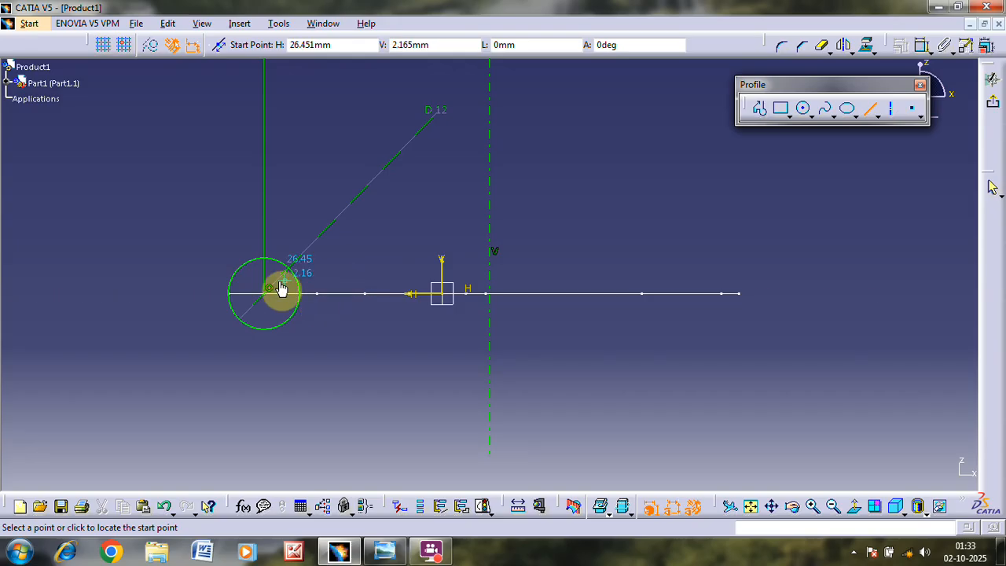
{"action": "left_click", "coordinate": [278, 286]}
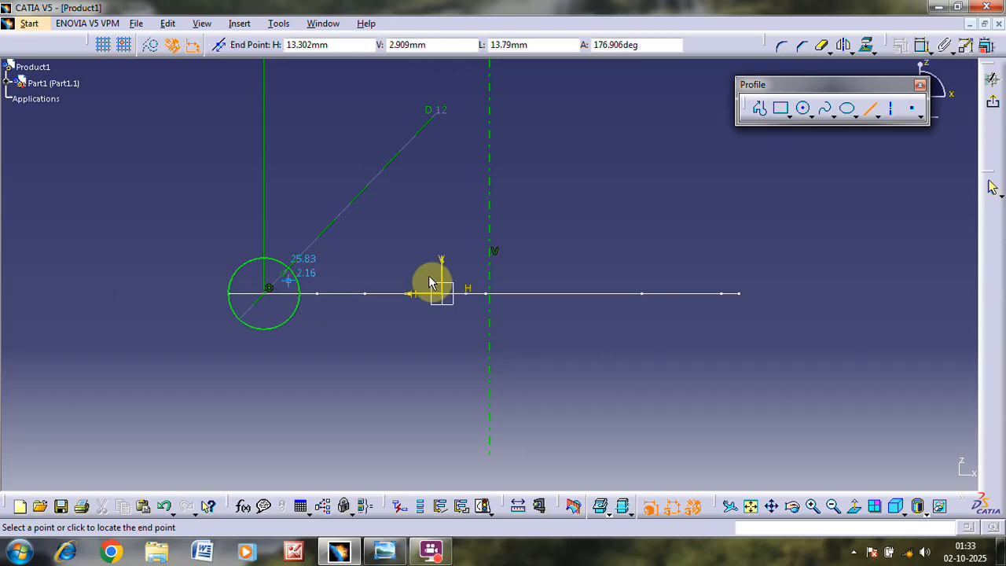
{"action": "left_click", "coordinate": [614, 284]}
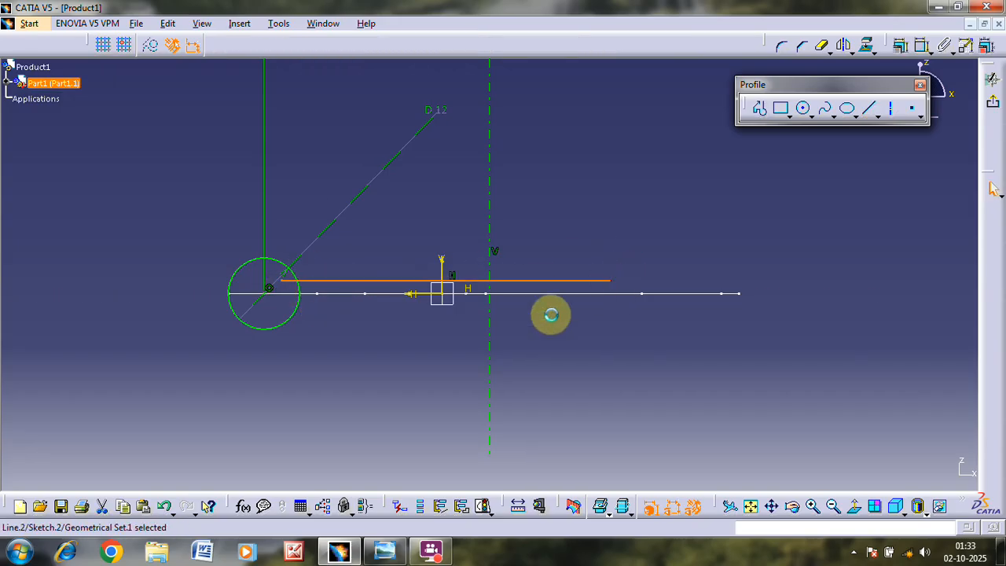
Mirror the new horizontal line about the plate line
{"action": "left_click", "coordinate": [844, 46]}
{"action": "left_click", "coordinate": [586, 281]}
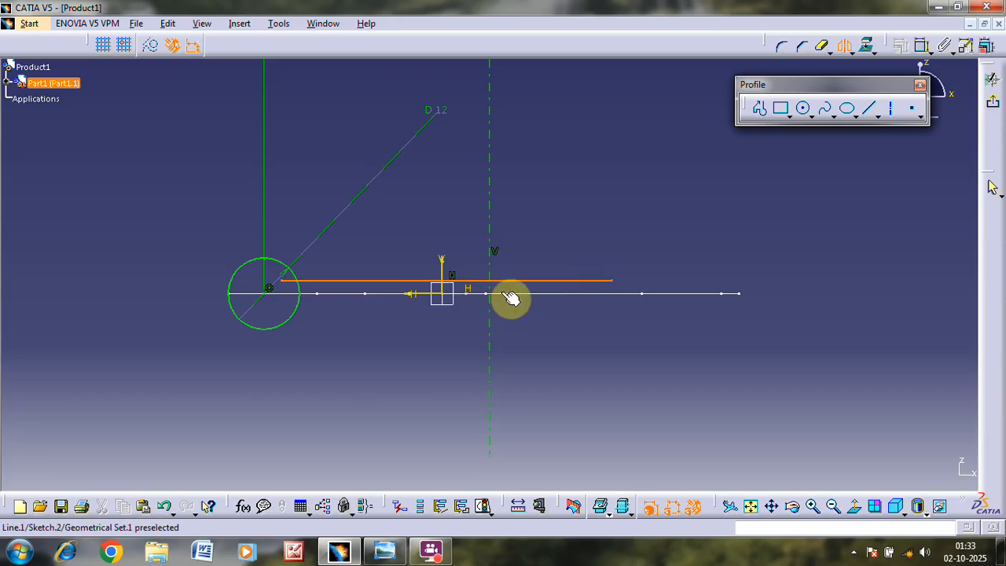
{"action": "left_click", "coordinate": [420, 296]}
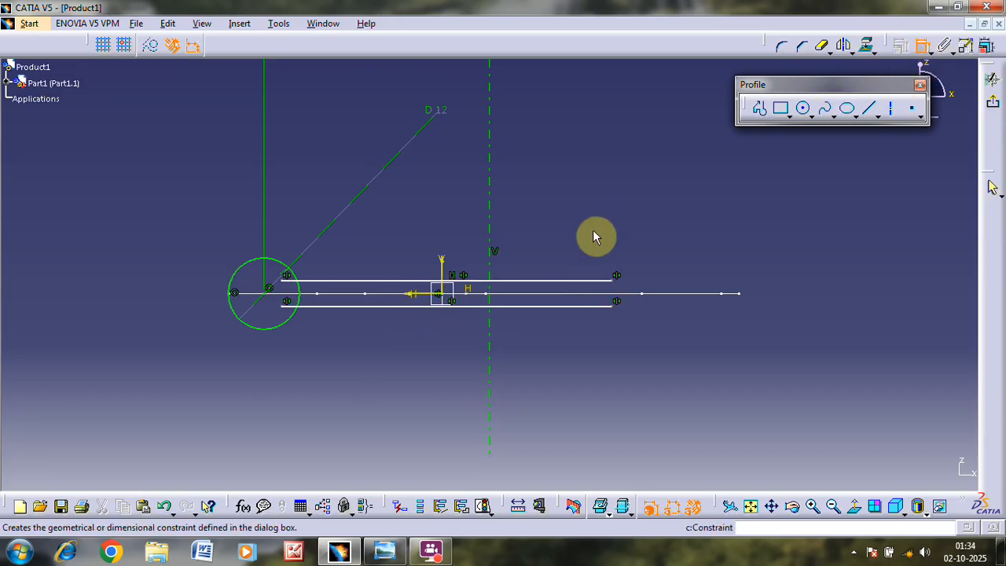
Dimension the distance between the two mirrored horizontal lines and set it to 5 mm
{"action": "left_click", "coordinate": [596, 281]}
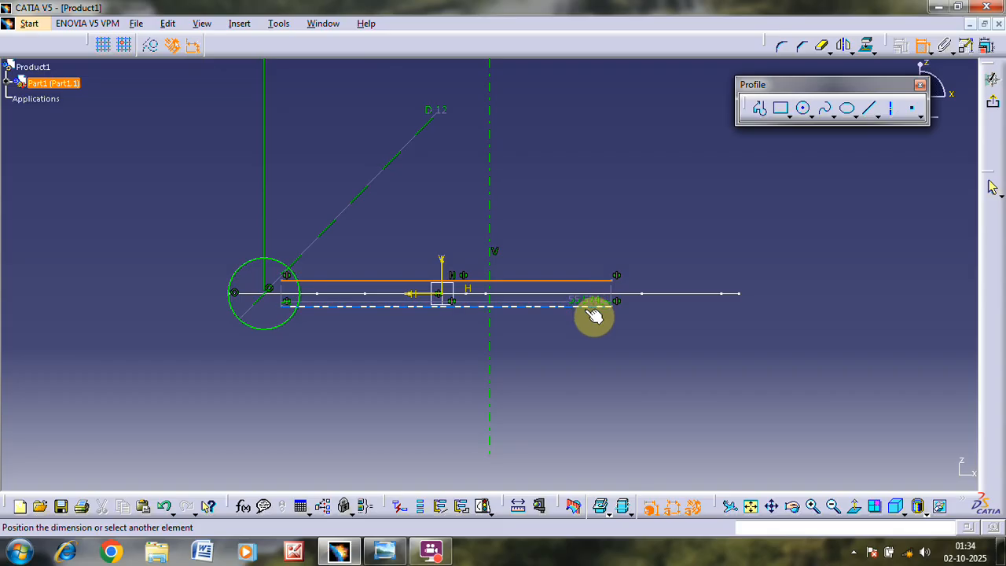
{"action": "left_click", "coordinate": [595, 308]}
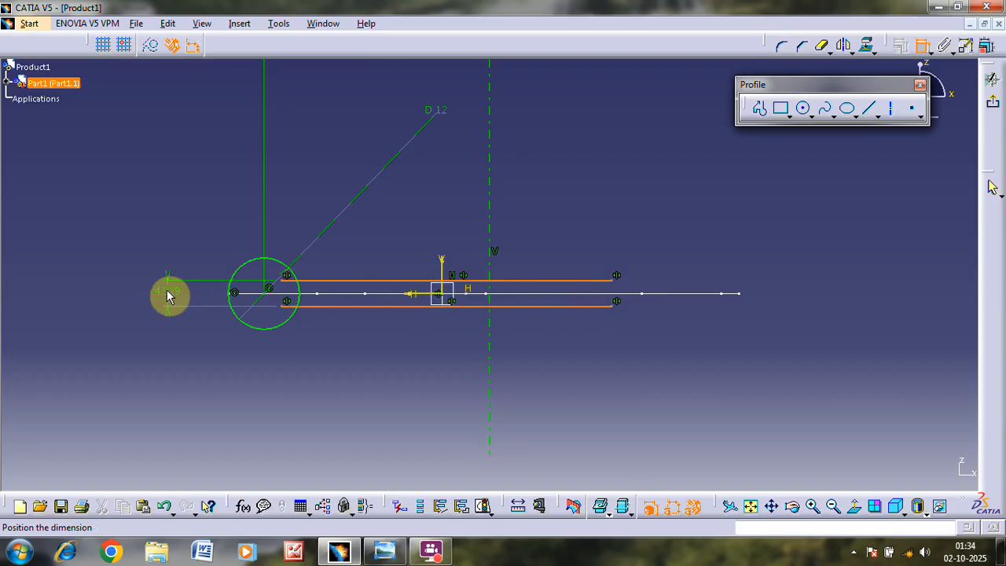
{"action": "left_click", "coordinate": [167, 294]}
{"action": "double_click", "coordinate": [171, 296]}
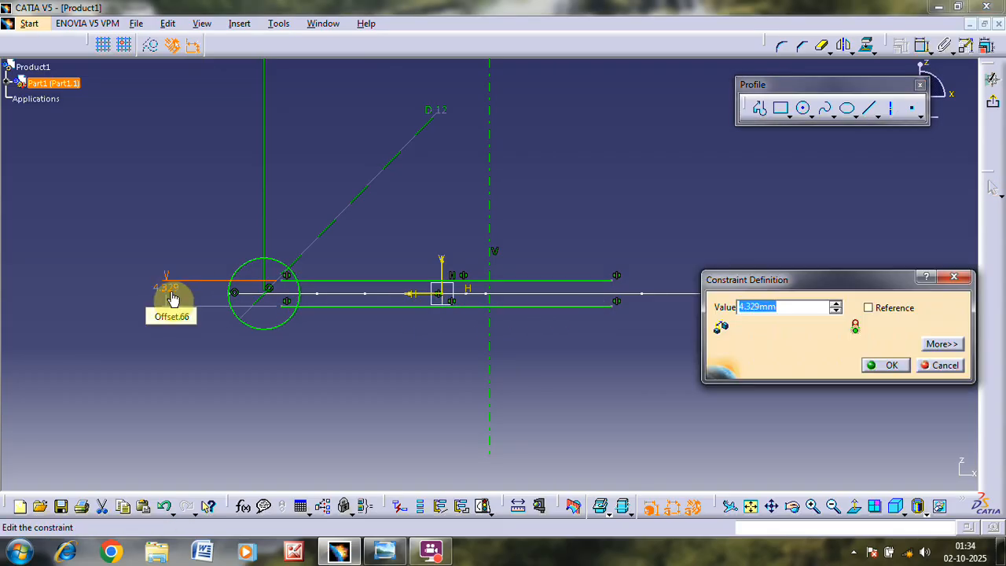
{"action": "type", "text": "5"}
{"action": "key", "text": "Return"}
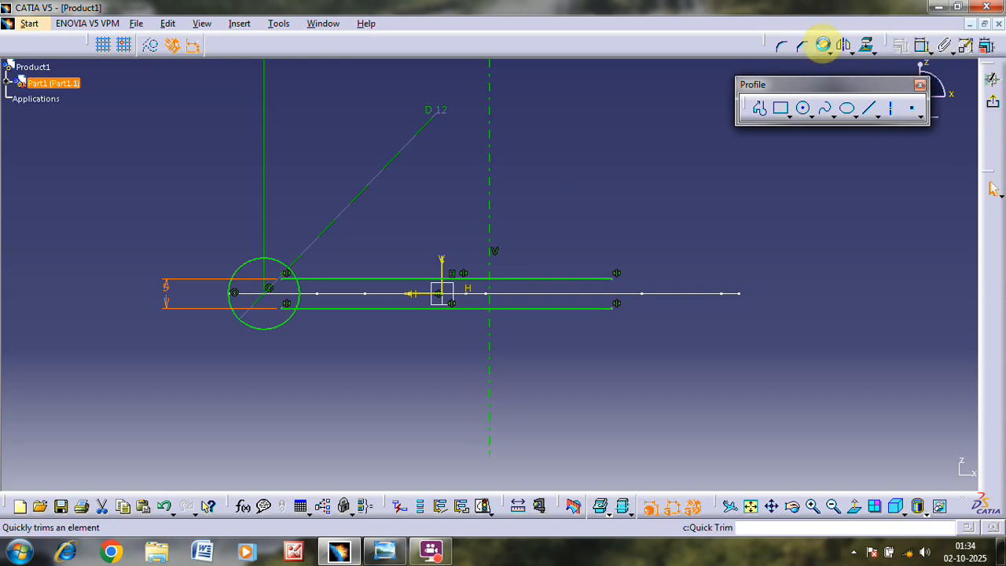
Quick-trim the two lines beyond the vertical axis and inside the 12 mm circle, remove the circle's arc between them, and move the 38 mm dimension closer
{"action": "left_click", "coordinate": [823, 47]}
{"action": "middle_click_drag", "start_coordinate": [565, 163], "coordinate": [569, 218], "text": "ctrl"}
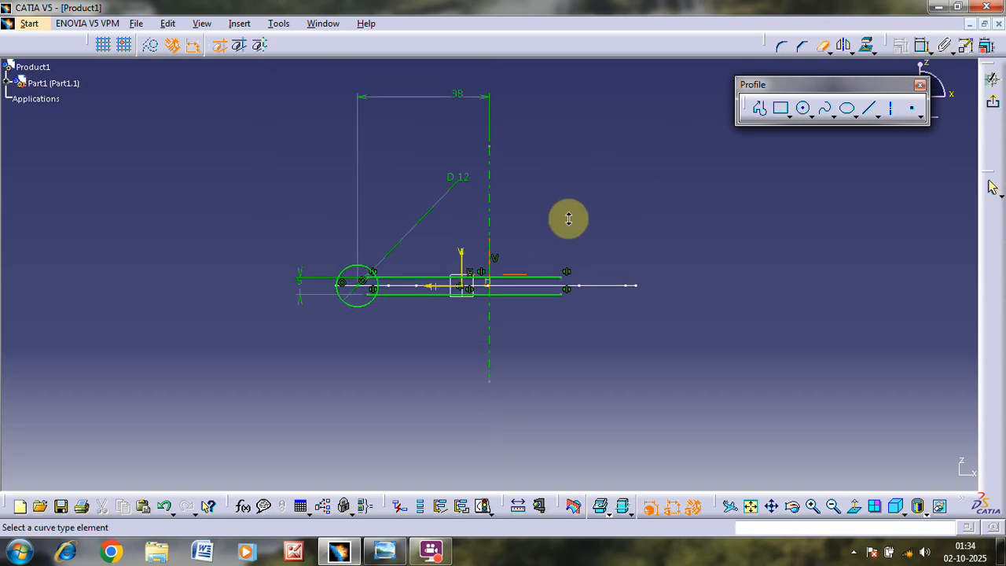
{"action": "left_click_drag", "start_coordinate": [466, 104], "coordinate": [467, 243]}
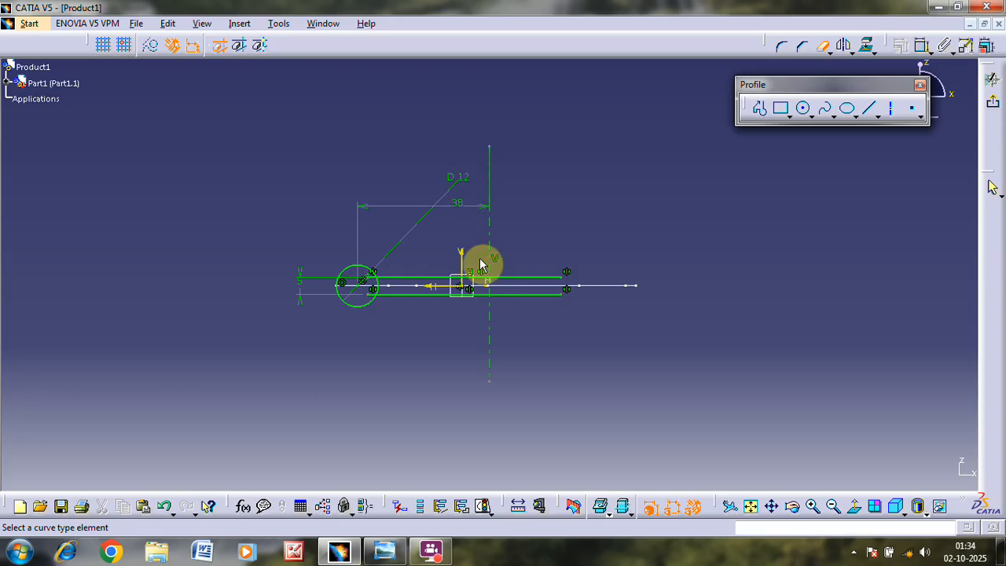
{"action": "mouse_move", "coordinate": [524, 294]}
{"action": "middle_mouse_down", "text": "ctrl"}
{"action": "mouse_move", "coordinate": [403, 254]}
{"action": "mouse_move", "coordinate": [433, 196]}
{"action": "middle_mouse_up", "text": "ctrl"}
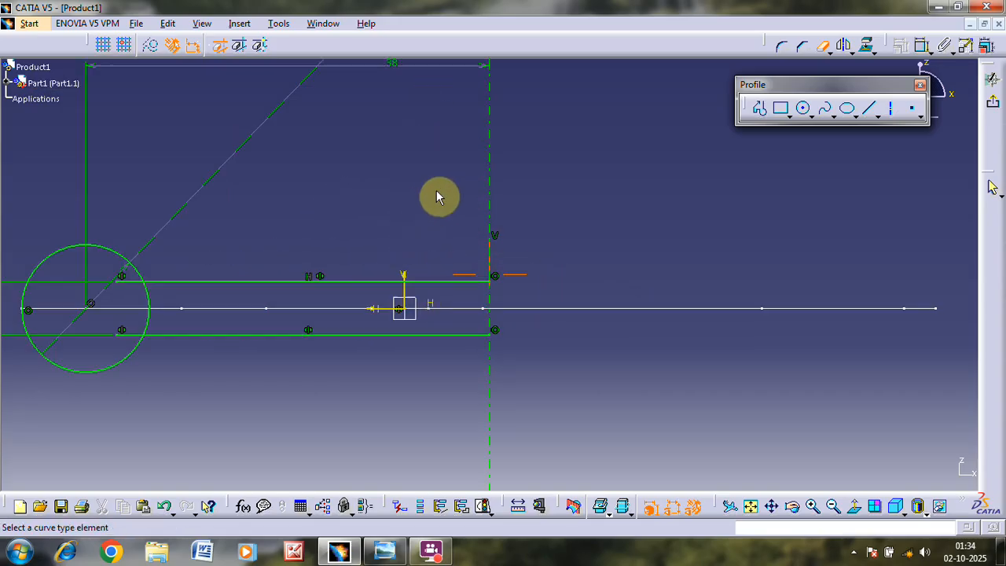
{"action": "left_click", "coordinate": [144, 294]}
{"action": "left_click", "coordinate": [120, 283]}
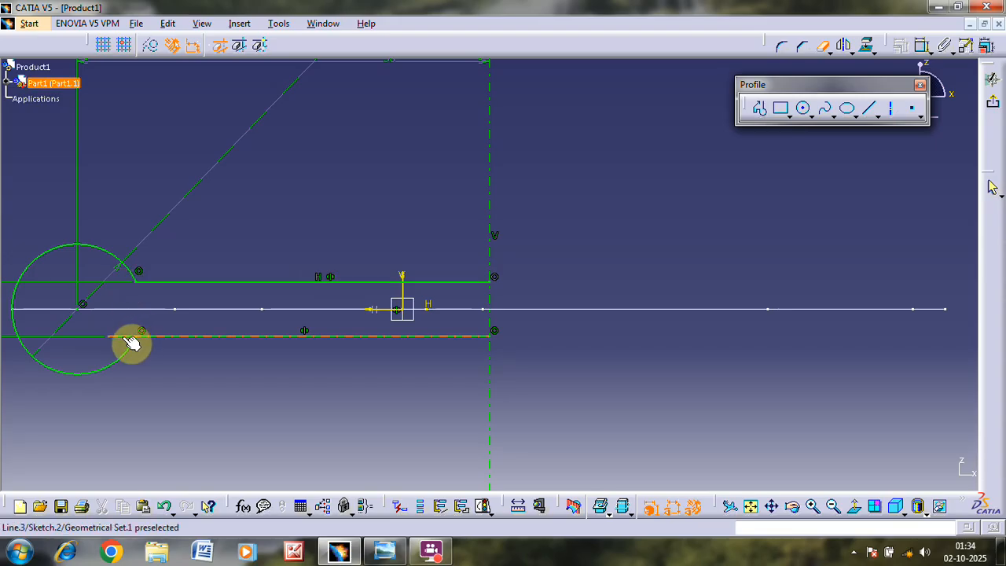
{"action": "left_click", "coordinate": [129, 338]}
{"action": "middle_click_drag", "start_coordinate": [206, 233], "coordinate": [228, 290], "text": "ctrl"}
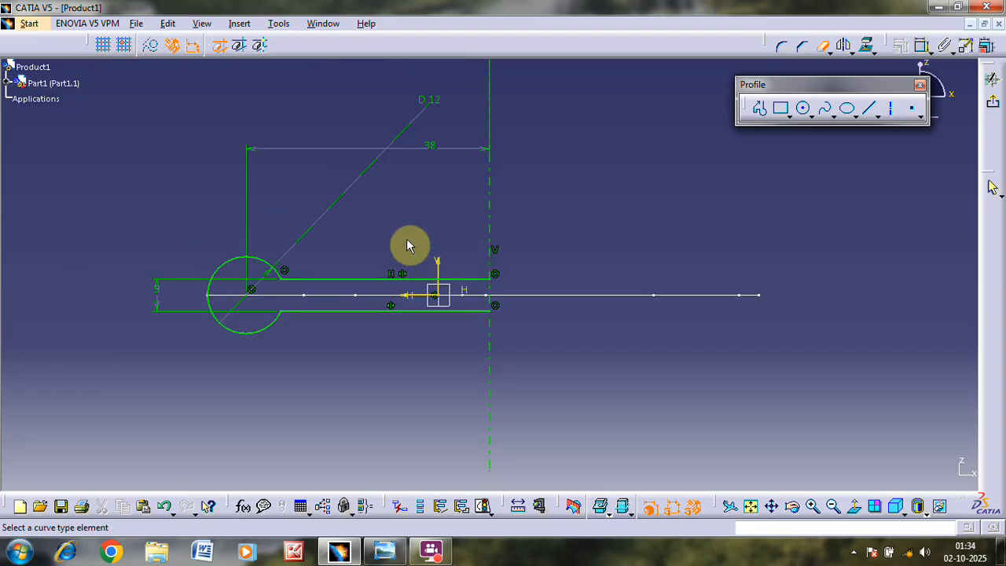
{"action": "middle_click_drag", "start_coordinate": [409, 244], "coordinate": [513, 251]}
{"action": "key", "text": "alt+Tab"}
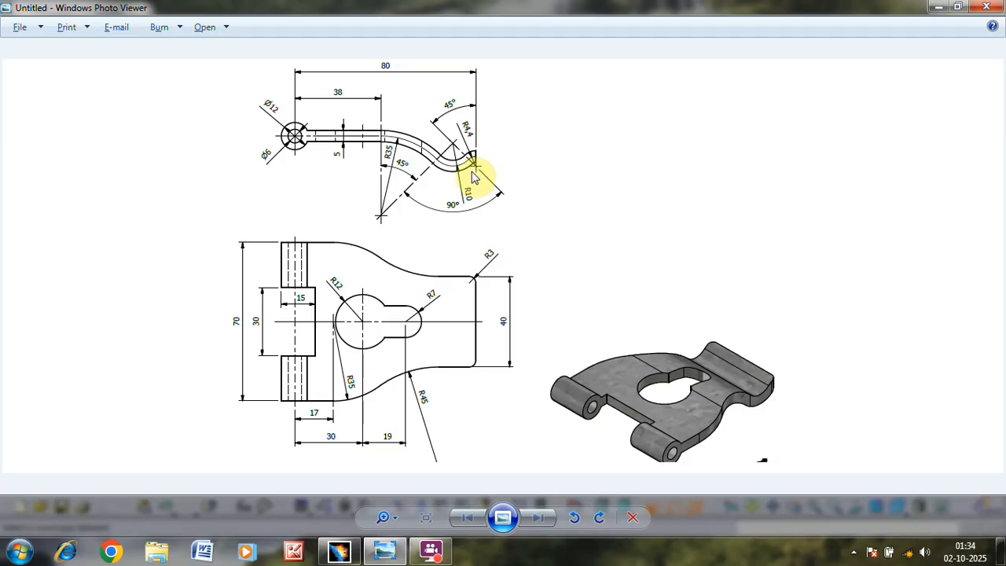
{"action": "key", "text": "alt+Tab"}
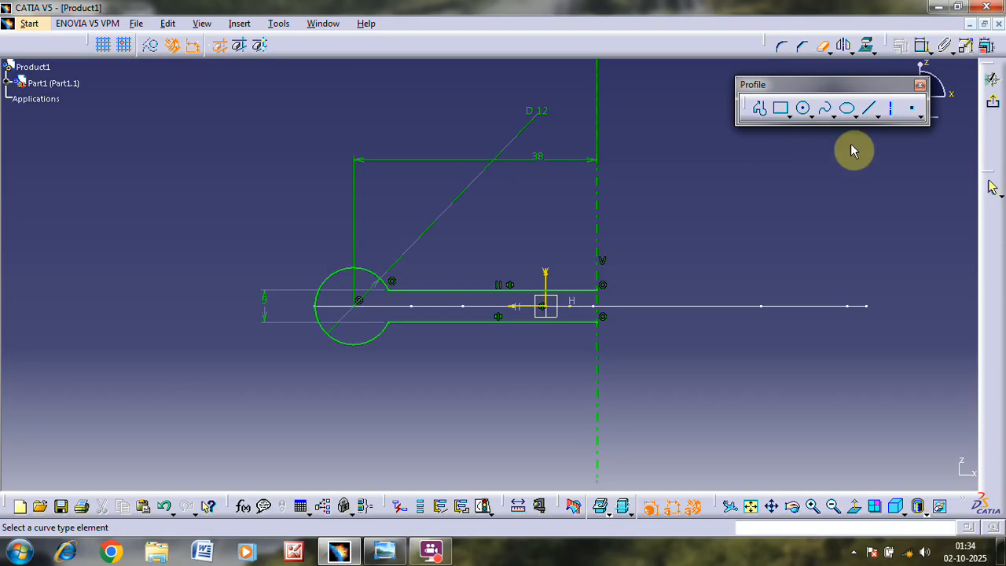
{"action": "left_click", "coordinate": [890, 110]}
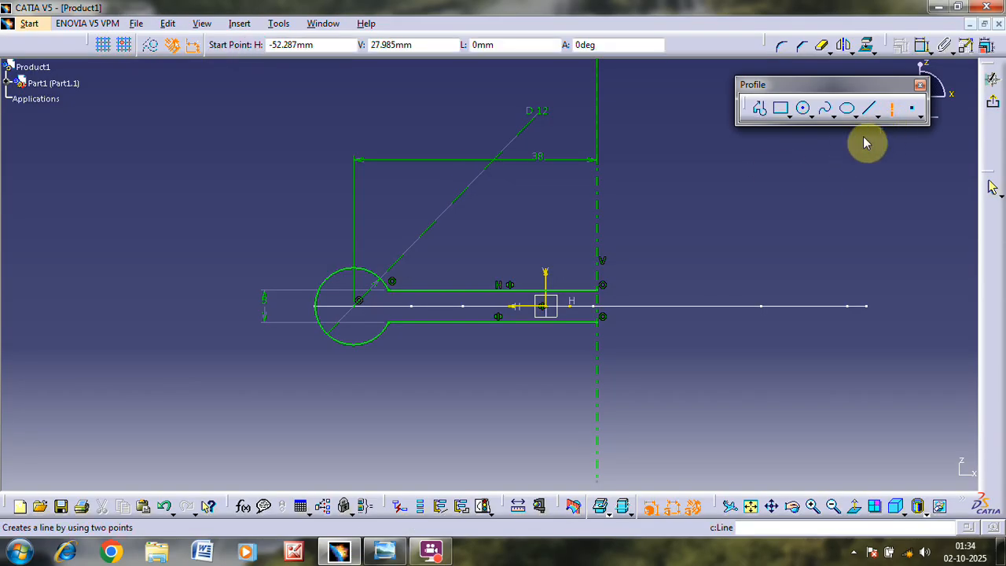
{"action": "left_click", "coordinate": [605, 420]}
{"action": "key", "text": "alt+Tab"}
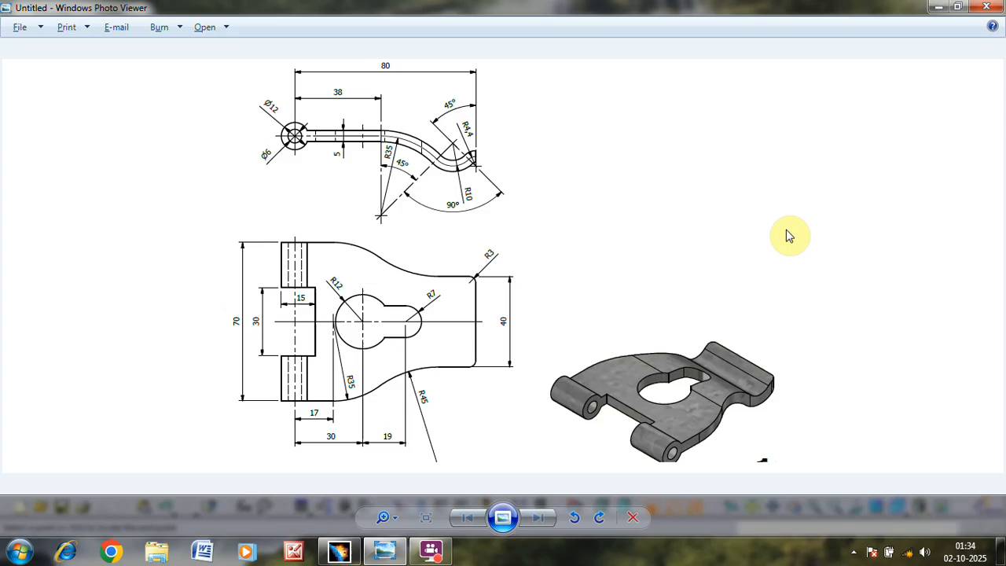
{"action": "key", "text": "alt+Tab"}
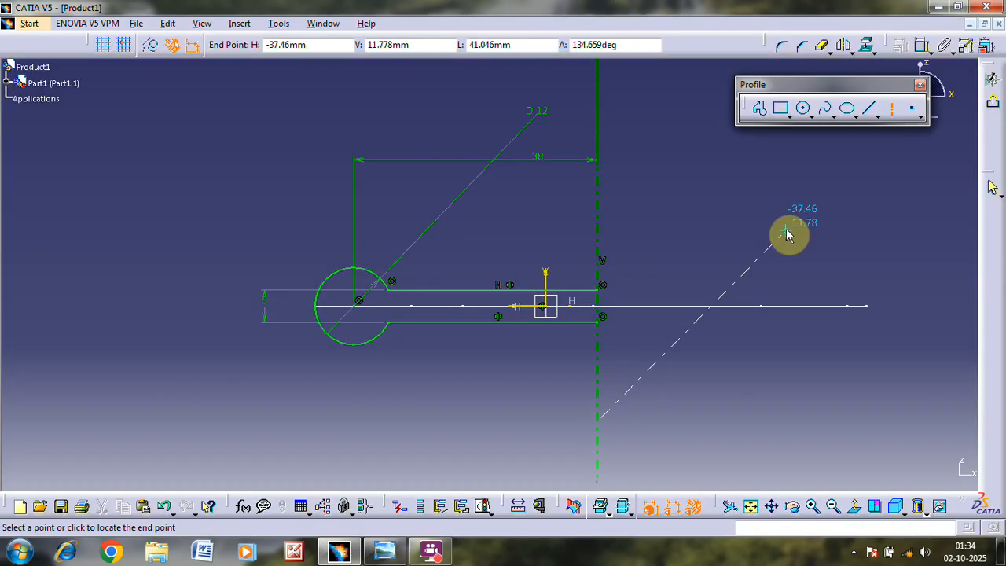
{"action": "left_click", "coordinate": [891, 110]}
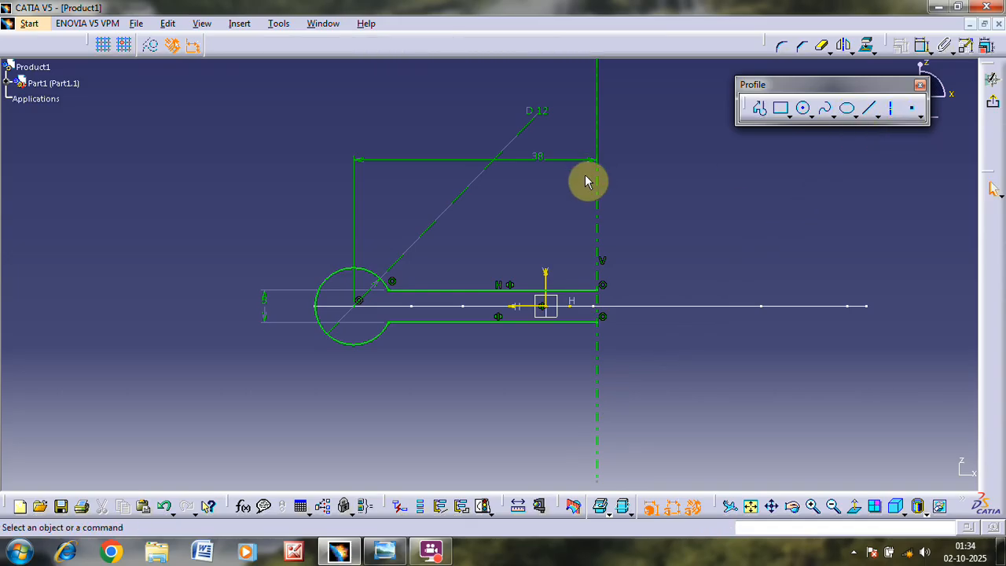
Sketch an inclined axis about 48 mm long from a point on the vertical axis below the plate, crossing the plate line away from the circle
{"action": "left_click", "coordinate": [891, 108]}
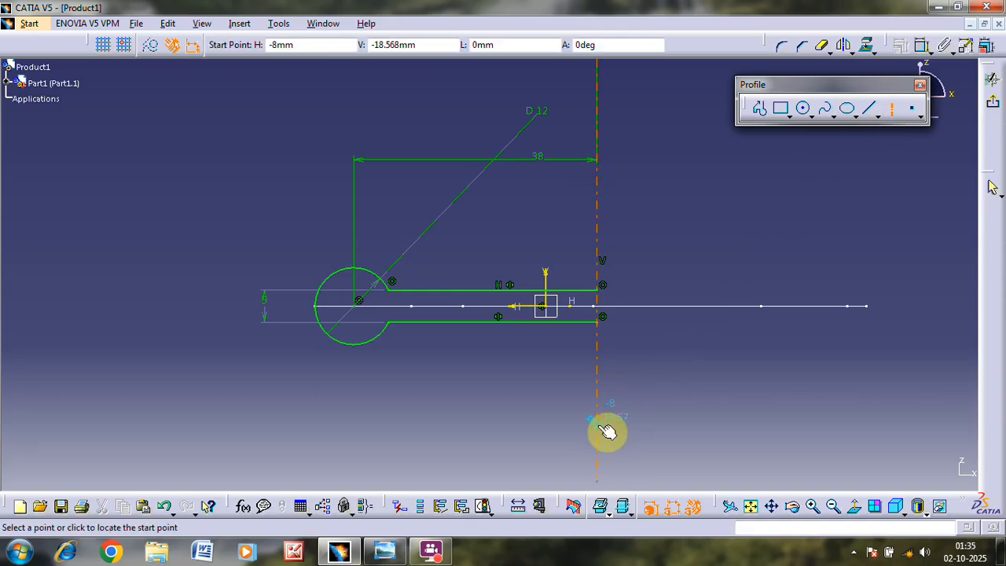
{"action": "left_click", "coordinate": [598, 420]}
{"action": "left_click", "coordinate": [775, 171]}
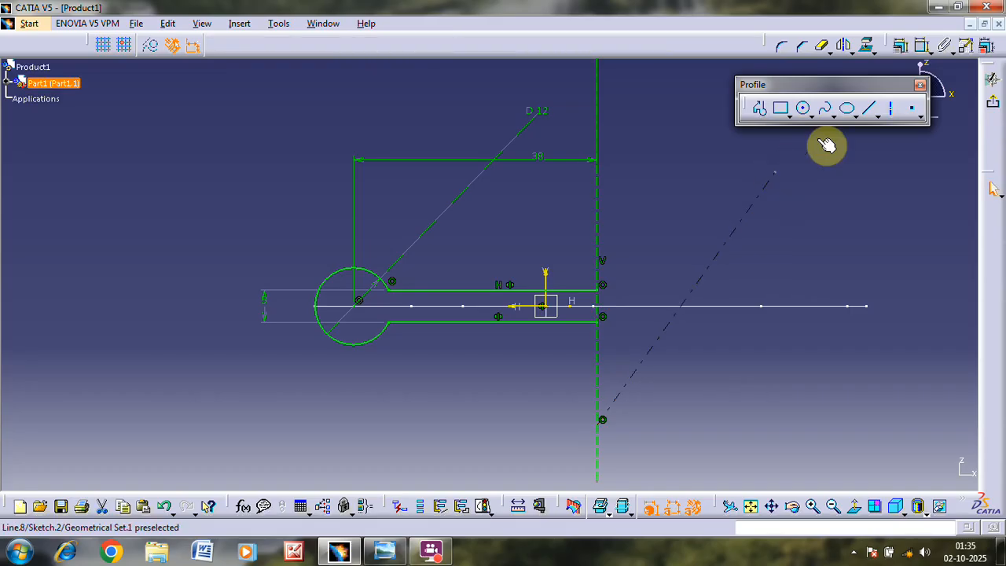
Dimension the angle between the inclined axis and the vertical axis and set it to 45°
{"action": "left_click", "coordinate": [924, 49]}
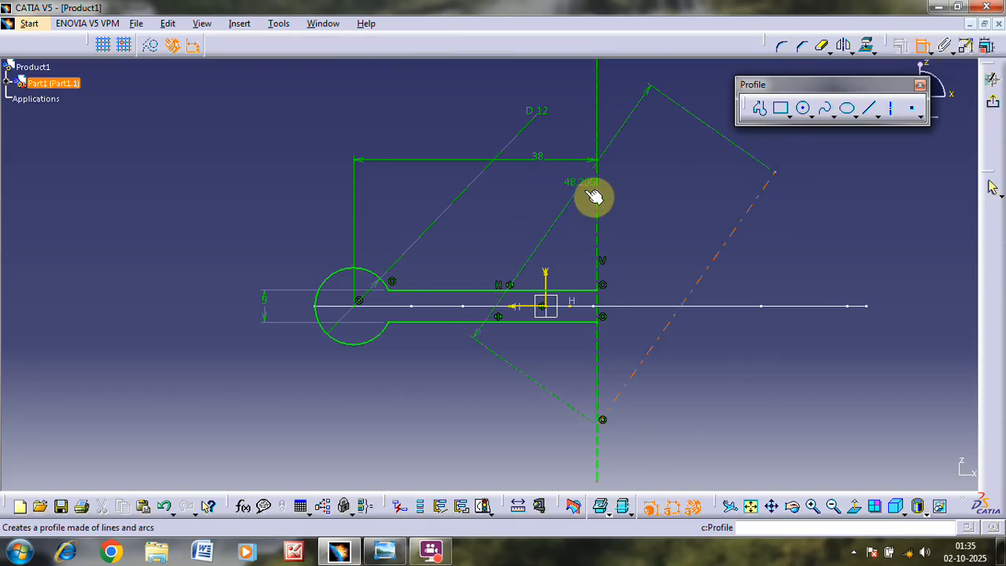
{"action": "left_click", "coordinate": [601, 214]}
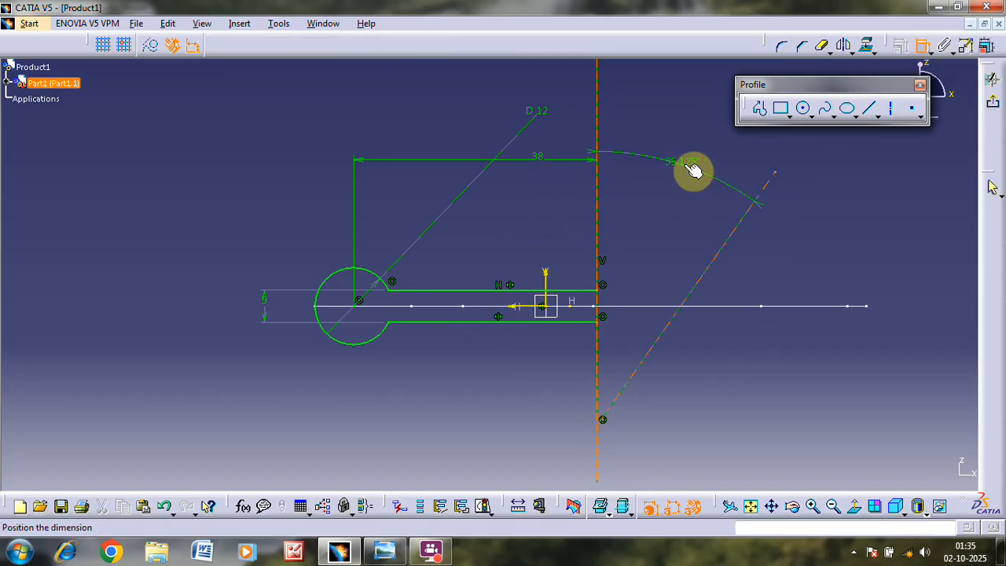
{"action": "left_click", "coordinate": [693, 164]}
{"action": "double_click", "coordinate": [688, 163]}
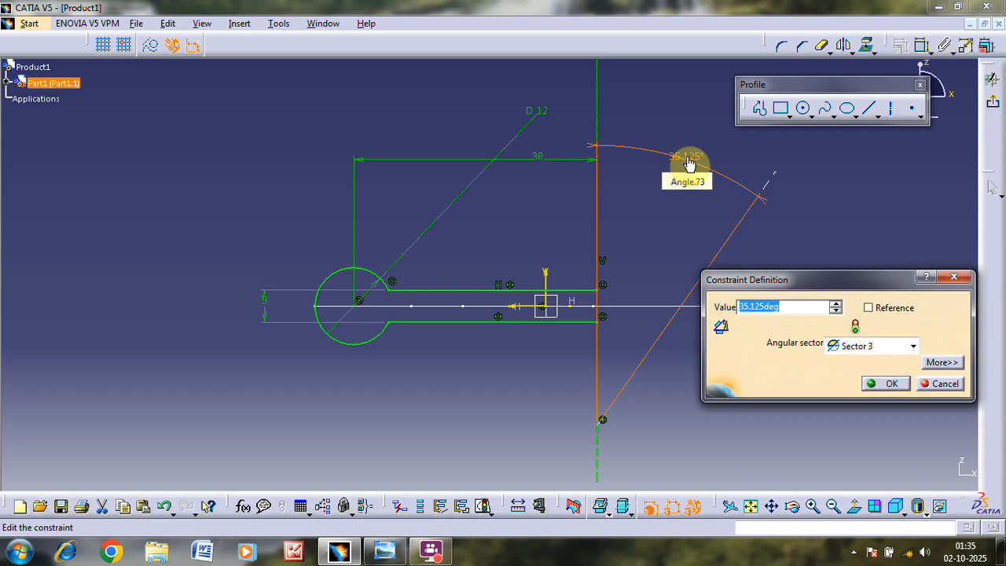
{"action": "key", "text": "Return"}
Check the reference side view and sketch an arc of about 19 mm radius centred at the inclined axis's lower end, from the plate line to that axis
{"action": "key", "text": "alt+Tab"}
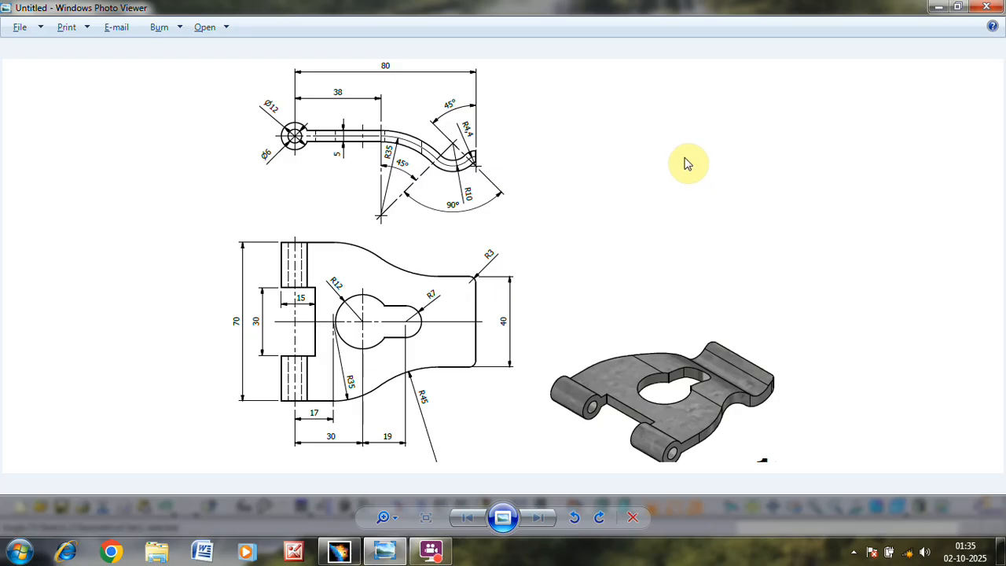
{"action": "key", "text": "alt+Tab"}
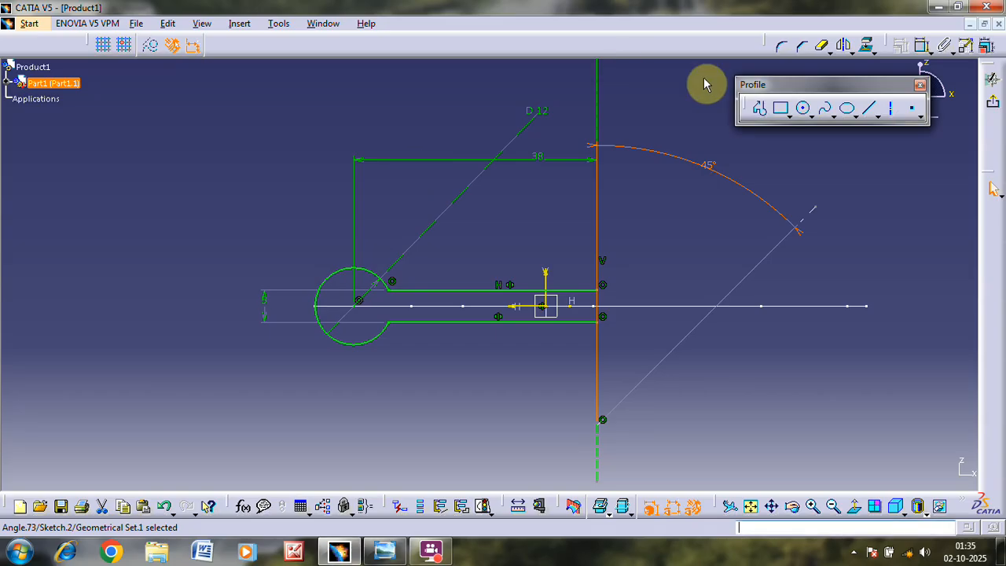
{"action": "left_click", "coordinate": [814, 118]}
{"action": "left_click", "coordinate": [916, 127]}
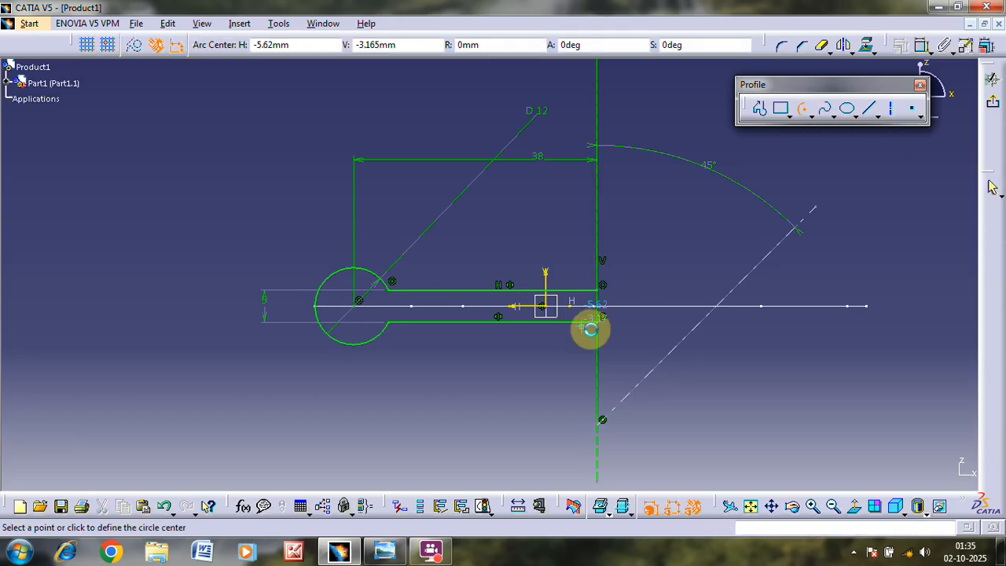
{"action": "left_click", "coordinate": [602, 417]}
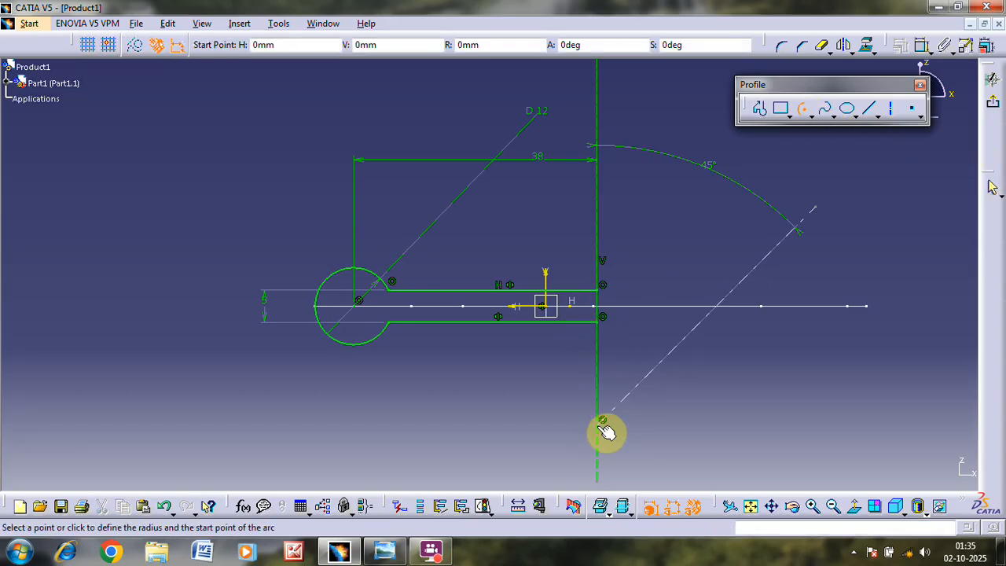
{"action": "left_click", "coordinate": [608, 310]}
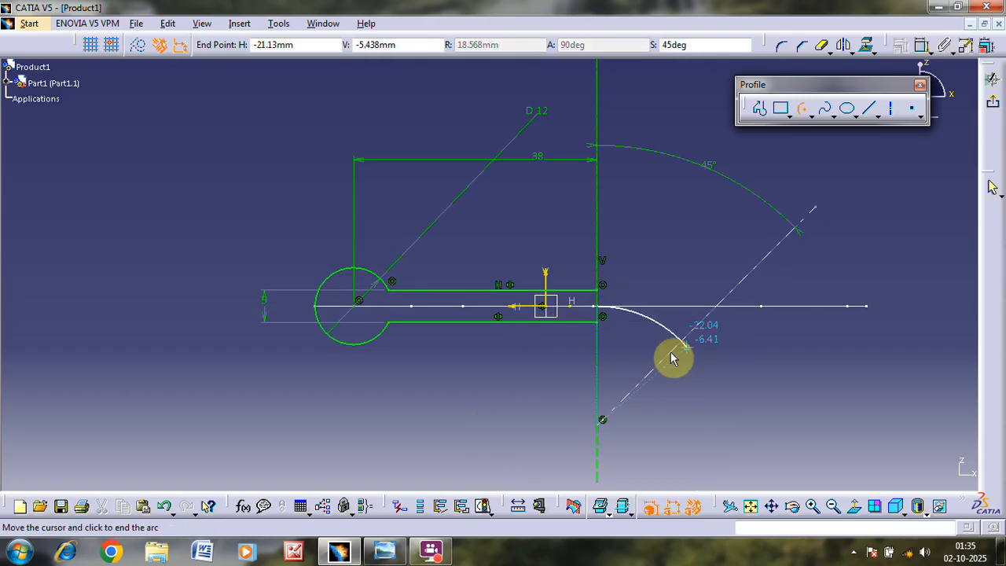
{"action": "left_click", "coordinate": [683, 342]}
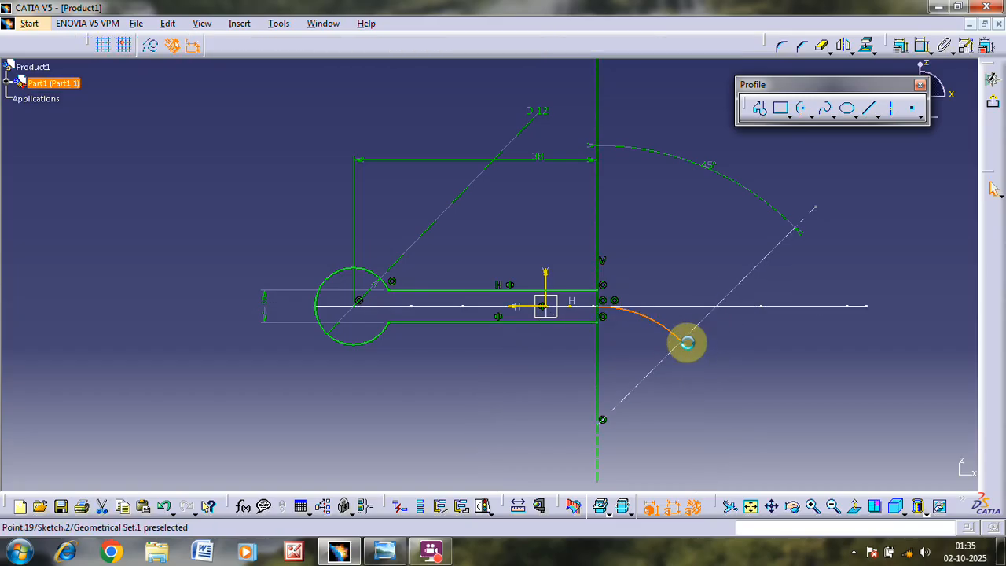
Stretch the sketched arc's end past the inclined axis and dimension its radius to 35 mm
{"action": "left_click", "coordinate": [894, 180]}
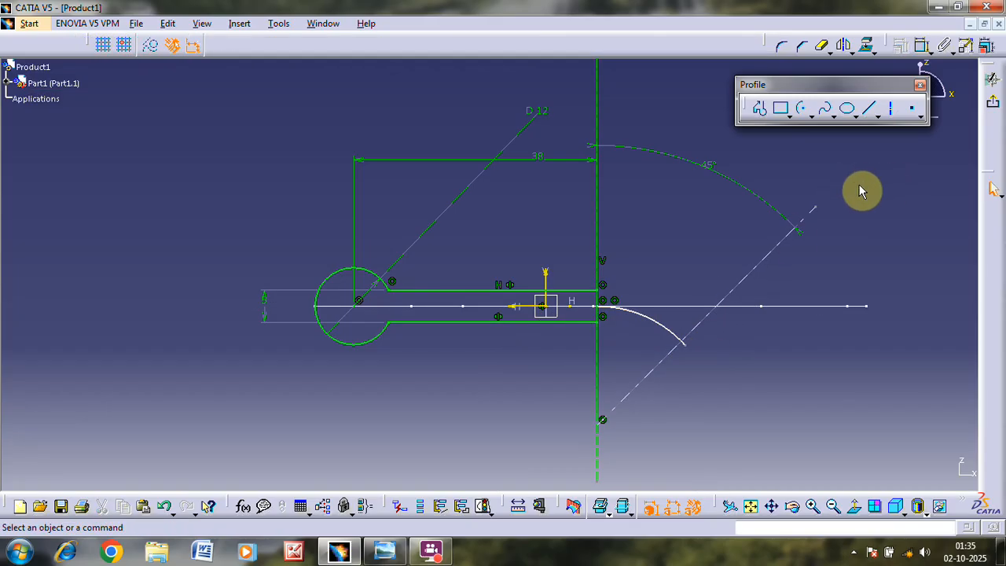
{"action": "left_click", "coordinate": [696, 363]}
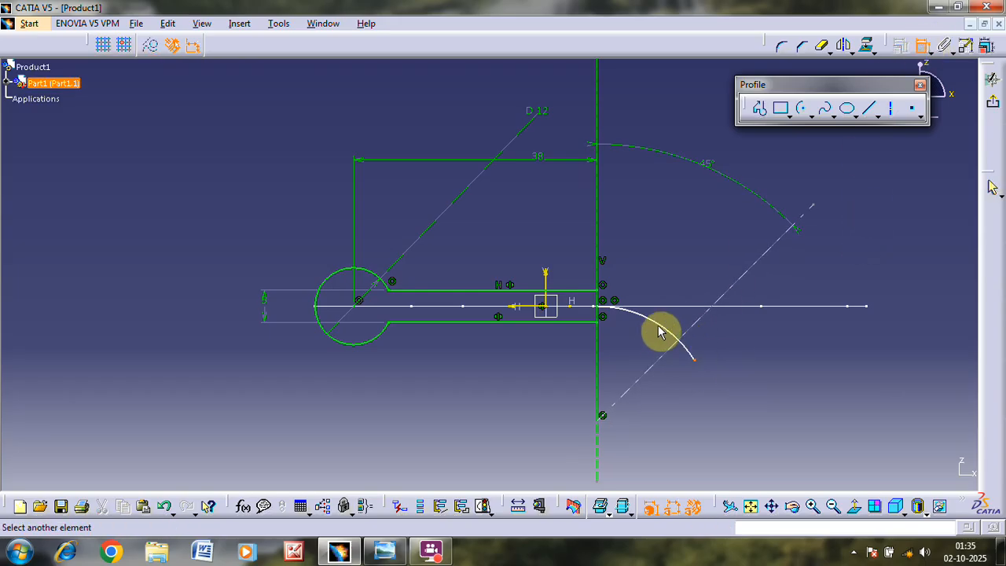
{"action": "key", "text": "Escape"}
{"action": "left_click", "coordinate": [921, 51]}
{"action": "left_click", "coordinate": [656, 329]}
{"action": "left_click", "coordinate": [664, 232]}
{"action": "double_click", "coordinate": [665, 229]}
{"action": "type", "text": "35"}
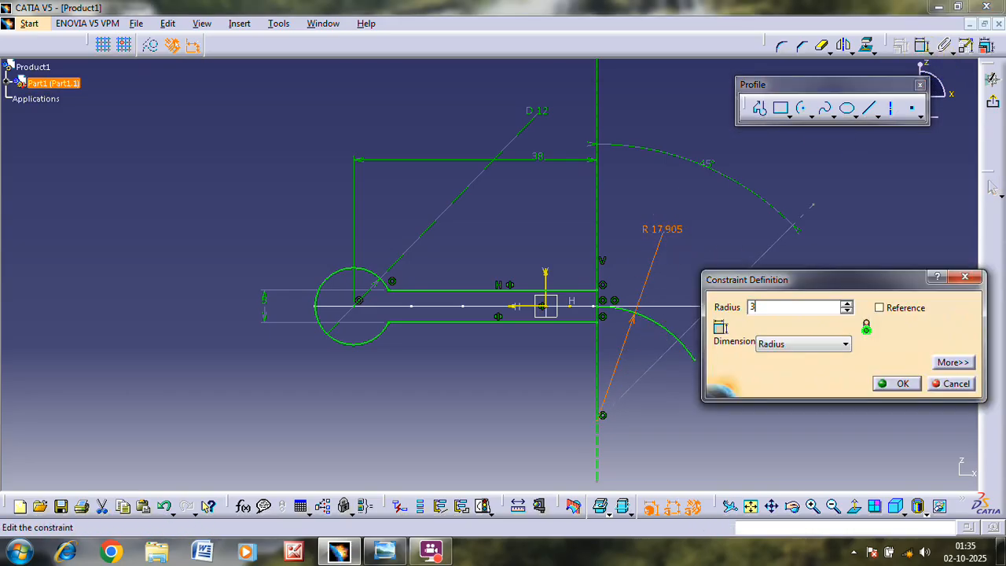
{"action": "key", "text": "Return"}
Quick-trim the portion of the 35 mm arc that extends beyond the inclined axis
{"action": "middle_click_drag", "start_coordinate": [747, 225], "coordinate": [749, 256]}
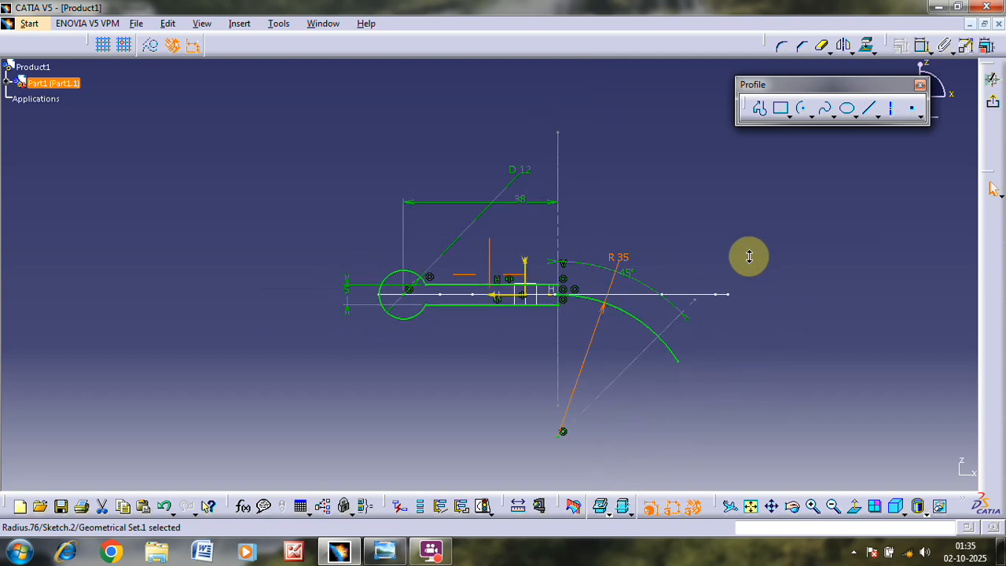
{"action": "left_click", "coordinate": [821, 45]}
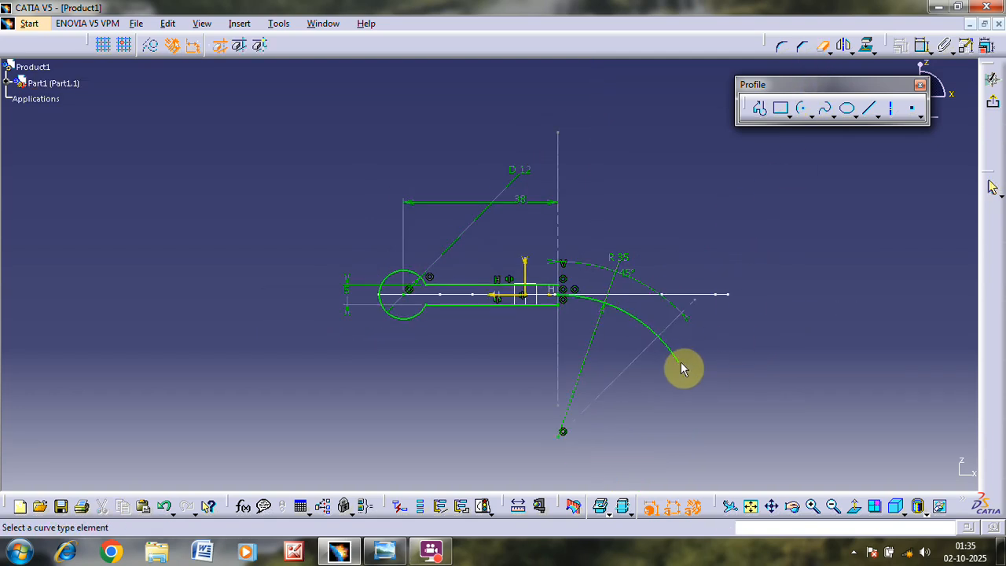
{"action": "left_click", "coordinate": [672, 350]}
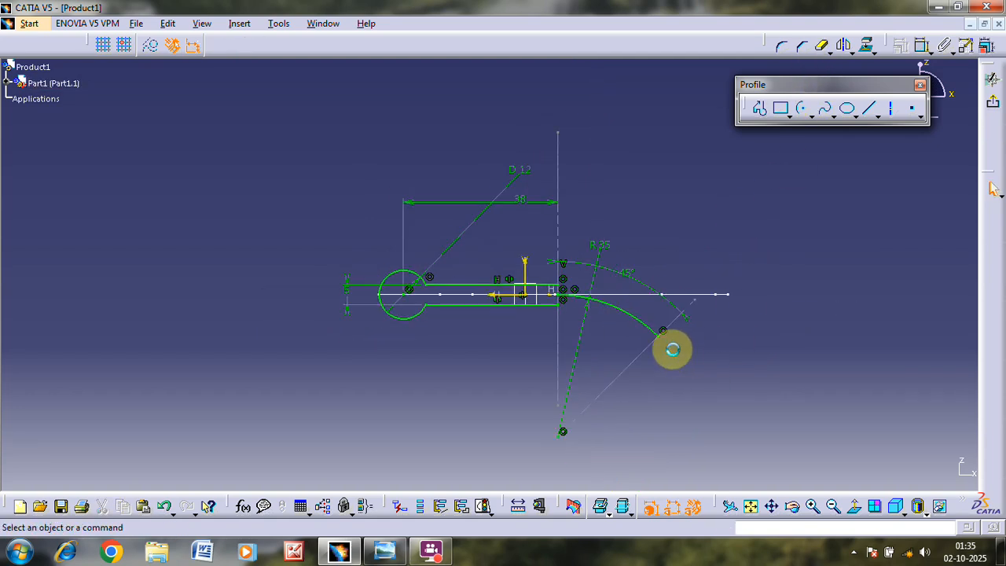
{"action": "left_click", "coordinate": [692, 312]}
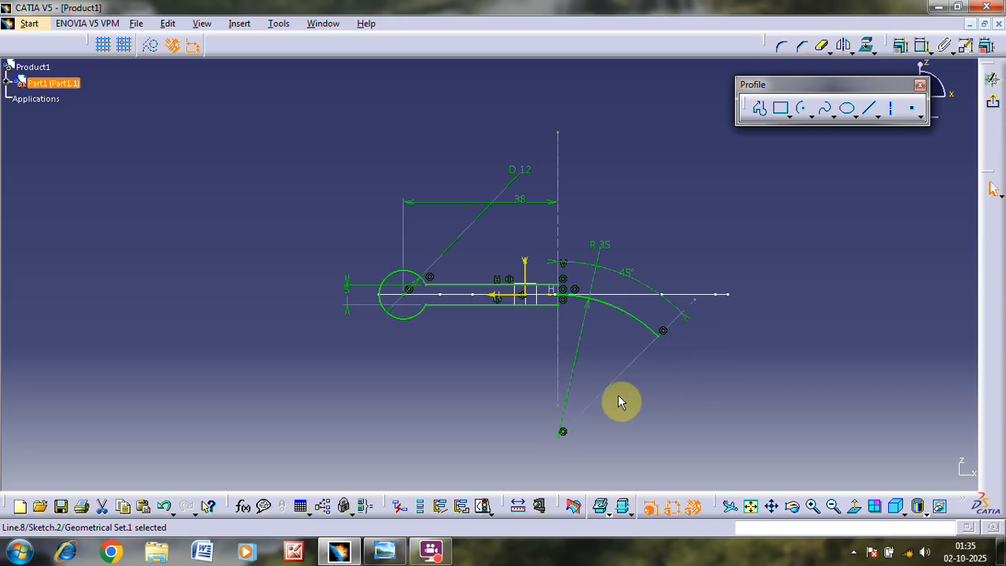
{"action": "left_click_drag", "start_coordinate": [578, 423], "coordinate": [559, 413]}
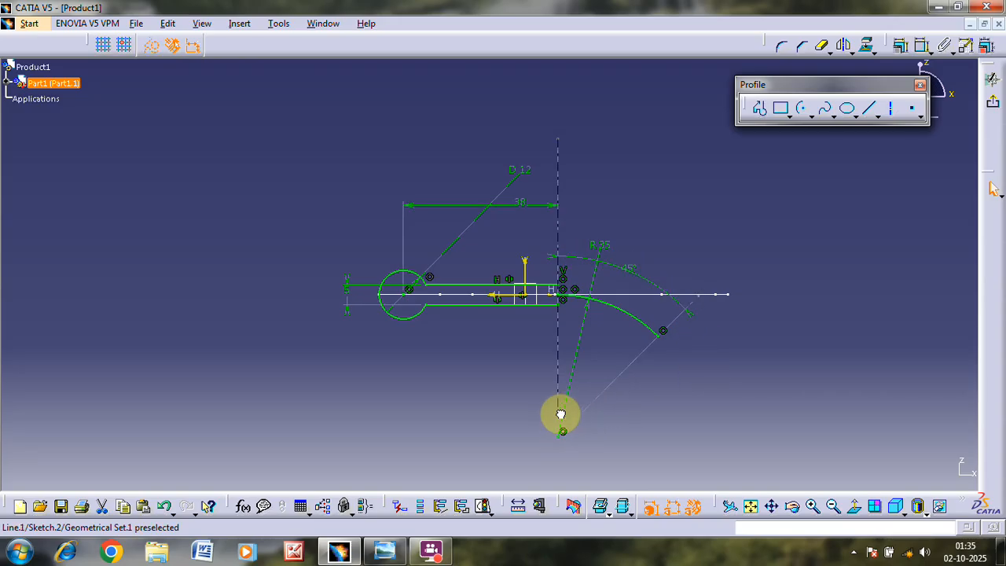
{"action": "left_click", "coordinate": [566, 439], "text": "ctrl"}
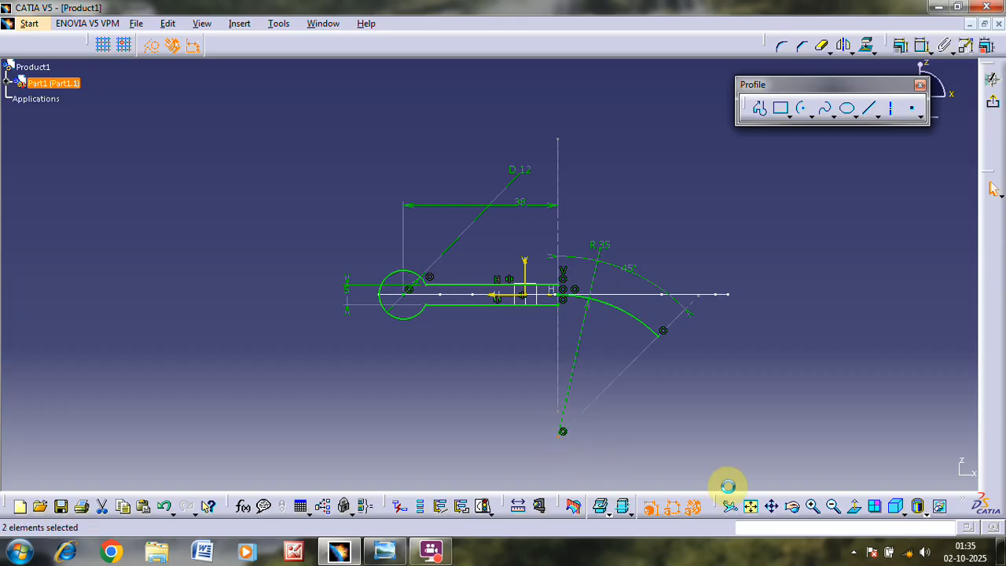
{"action": "left_click", "coordinate": [922, 45]}
{"action": "right_click", "coordinate": [512, 426]}
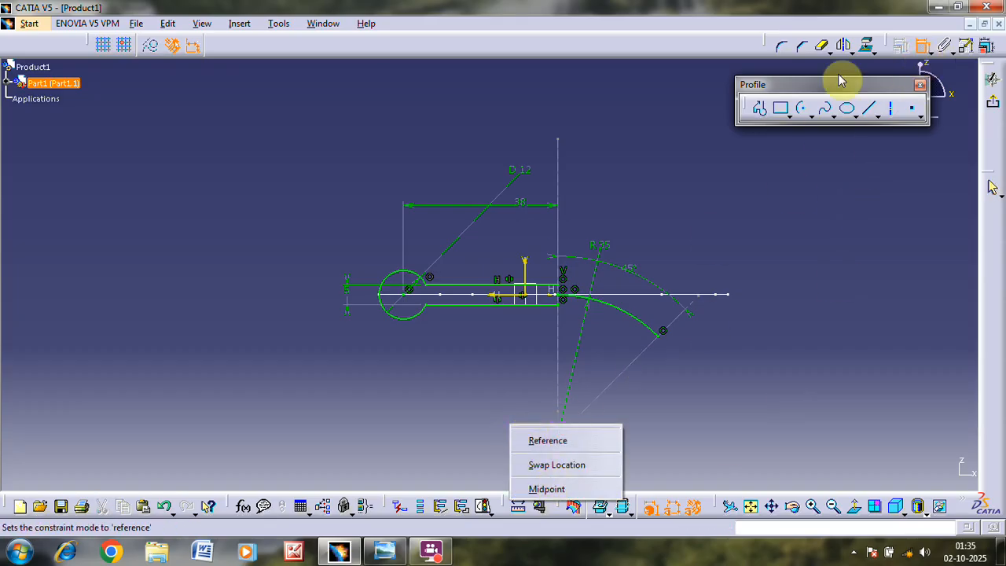
{"action": "left_click", "coordinate": [922, 45]}
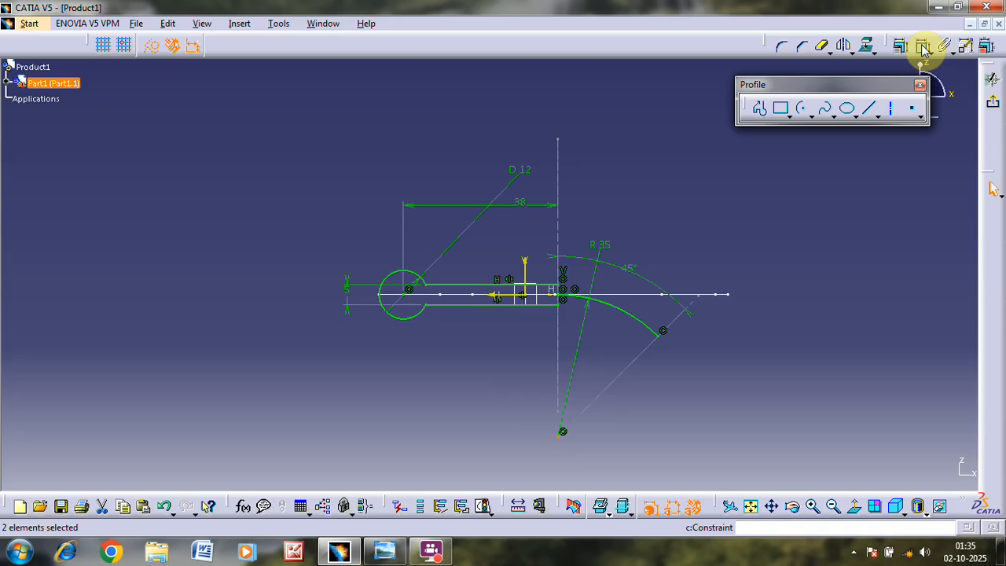
{"action": "left_click", "coordinate": [924, 49]}
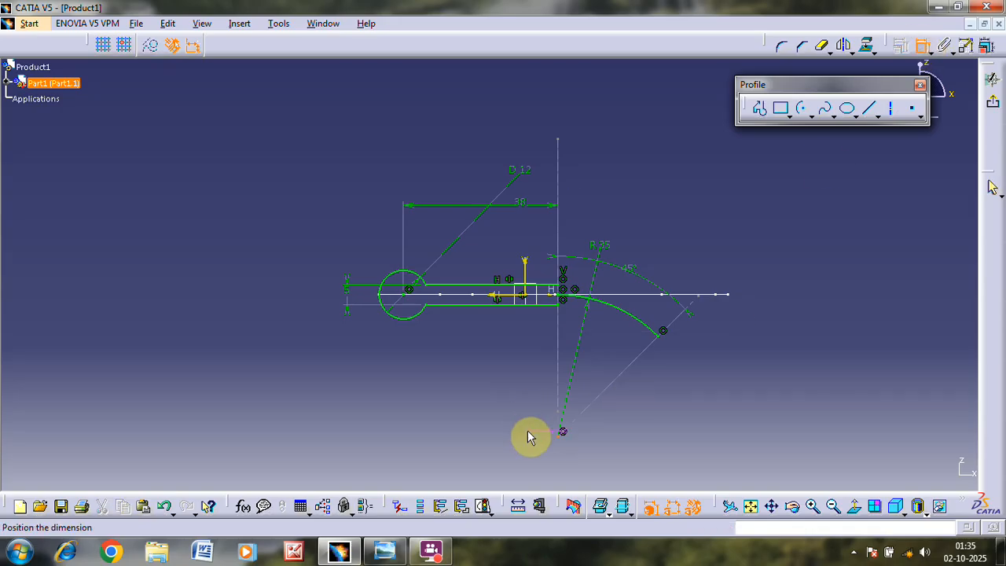
{"action": "right_click", "coordinate": [532, 416]}
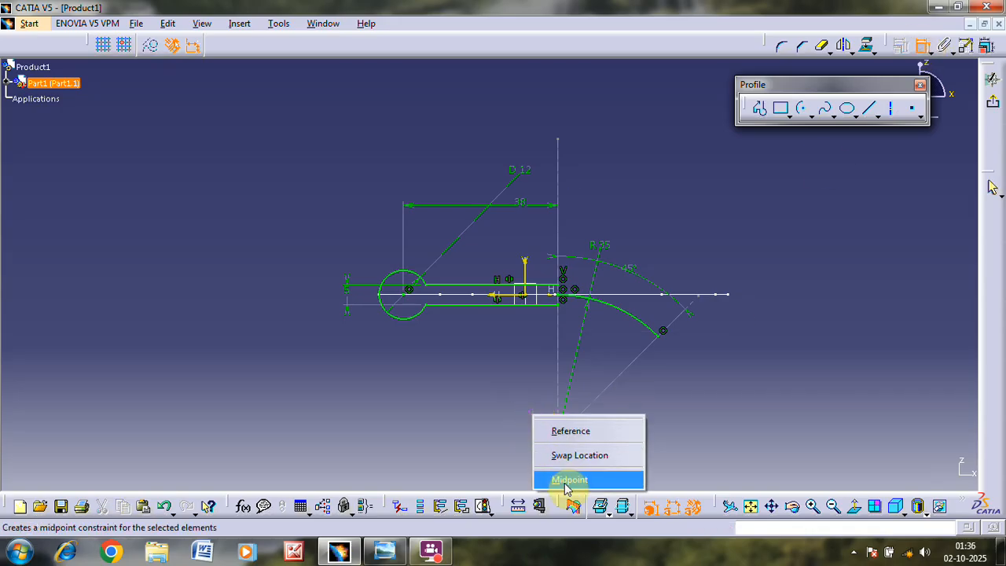
{"action": "left_click", "coordinate": [922, 50]}
Make the lower endpoint of the plate's vertical axis coincident with the centre of the 35 mm arc
{"action": "left_click", "coordinate": [738, 390]}
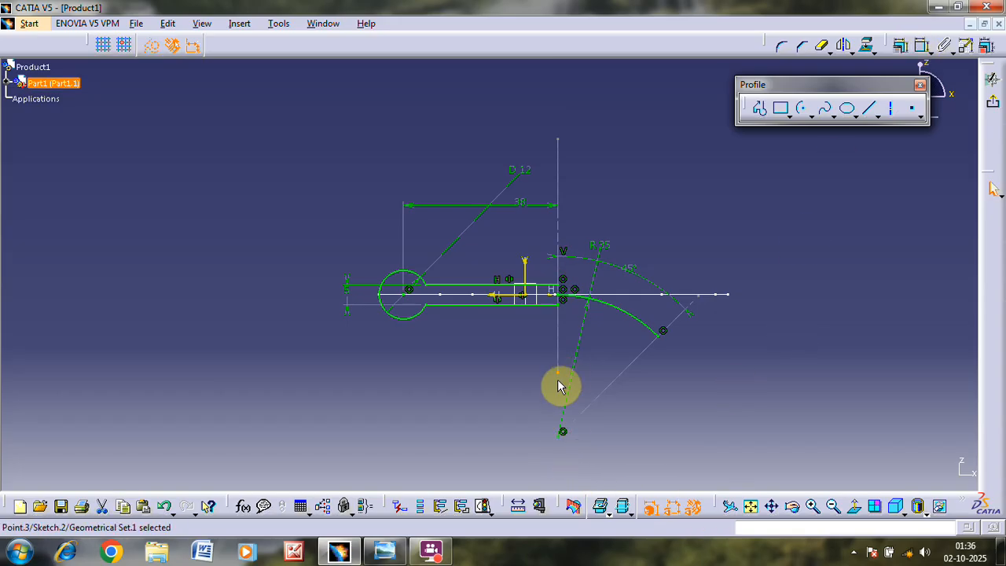
{"action": "left_click", "coordinate": [559, 438], "text": "ctrl"}
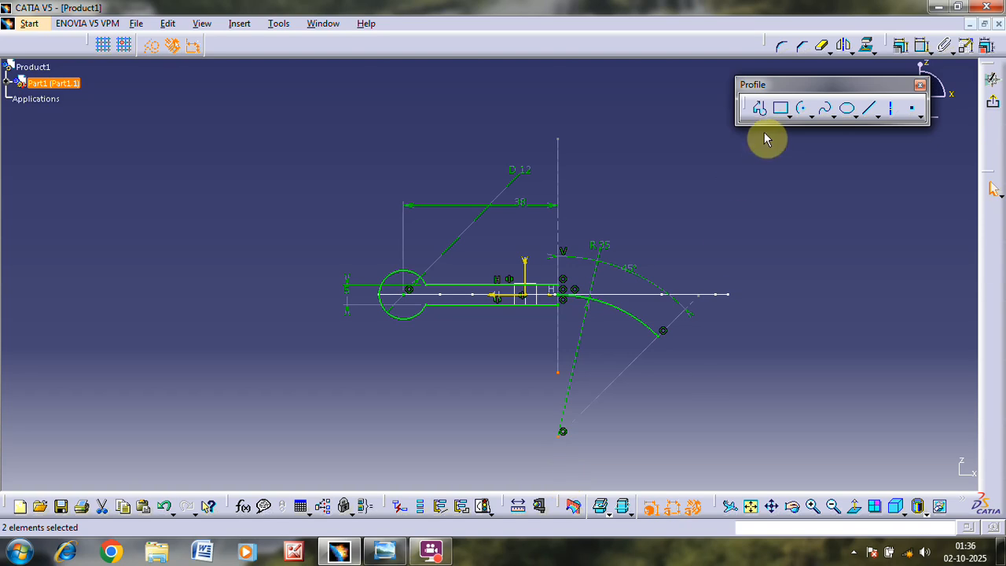
{"action": "left_click", "coordinate": [922, 46]}
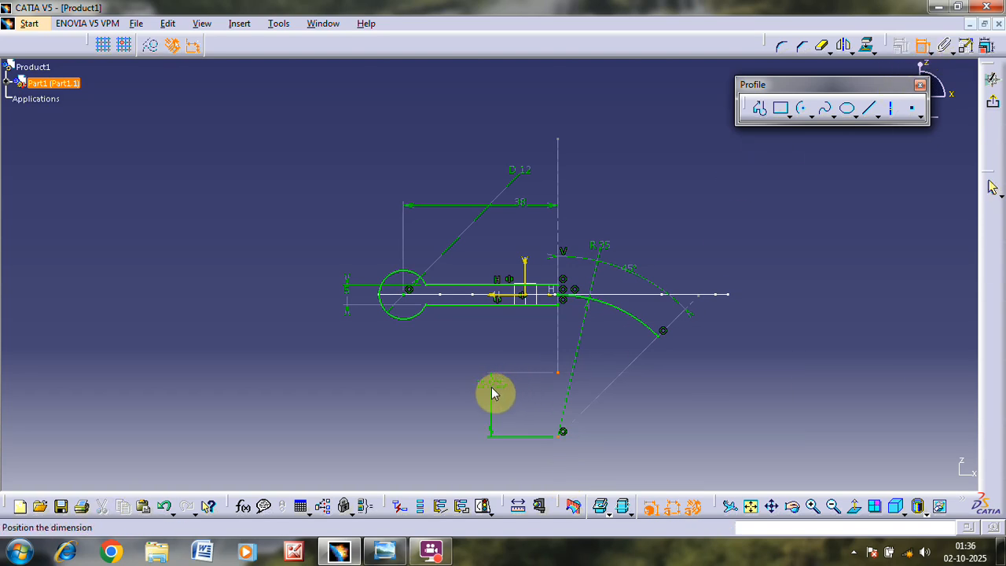
{"action": "right_click", "coordinate": [494, 391]}
{"action": "left_click", "coordinate": [542, 327]}
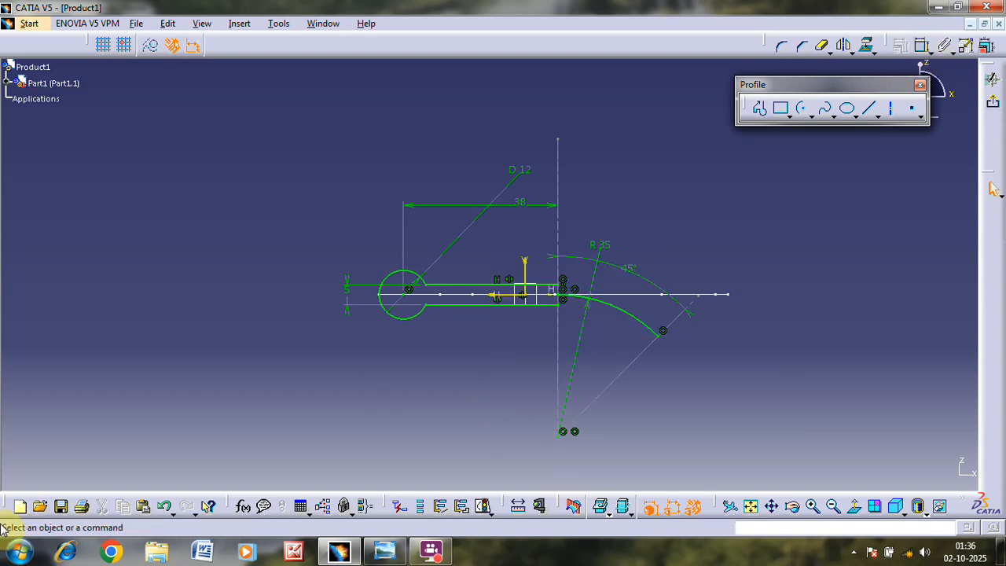
Check the reference side view and extend the inclined axis's upper end above the plate line
{"action": "key", "text": "alt+Tab"}
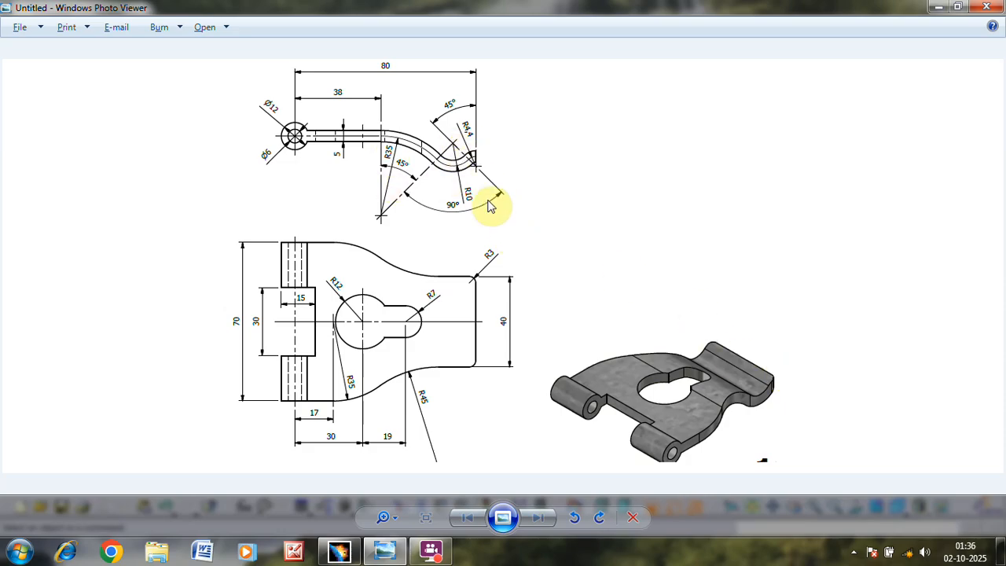
{"action": "key", "text": "alt+Tab"}
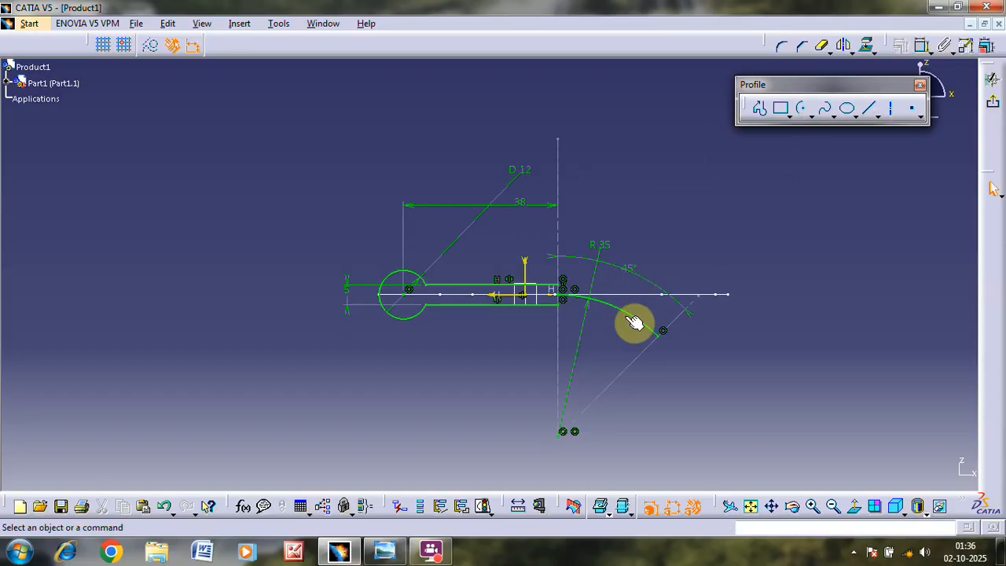
{"action": "mouse_move", "coordinate": [706, 303]}
{"action": "left_mouse_down"}
{"action": "mouse_move", "coordinate": [745, 251]}
{"action": "mouse_move", "coordinate": [722, 264]}
{"action": "left_mouse_up"}
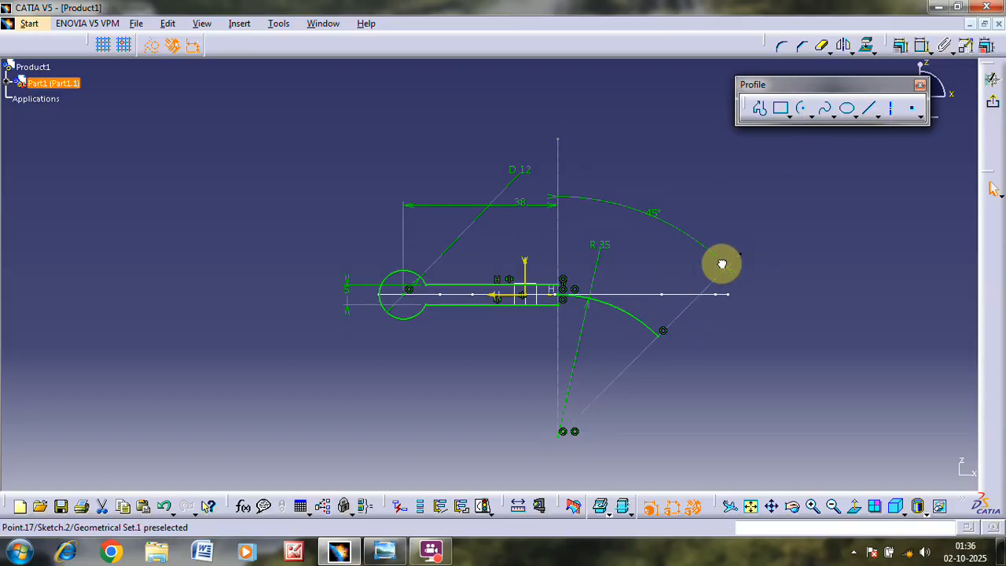
{"action": "key", "text": "alt+Tab"}
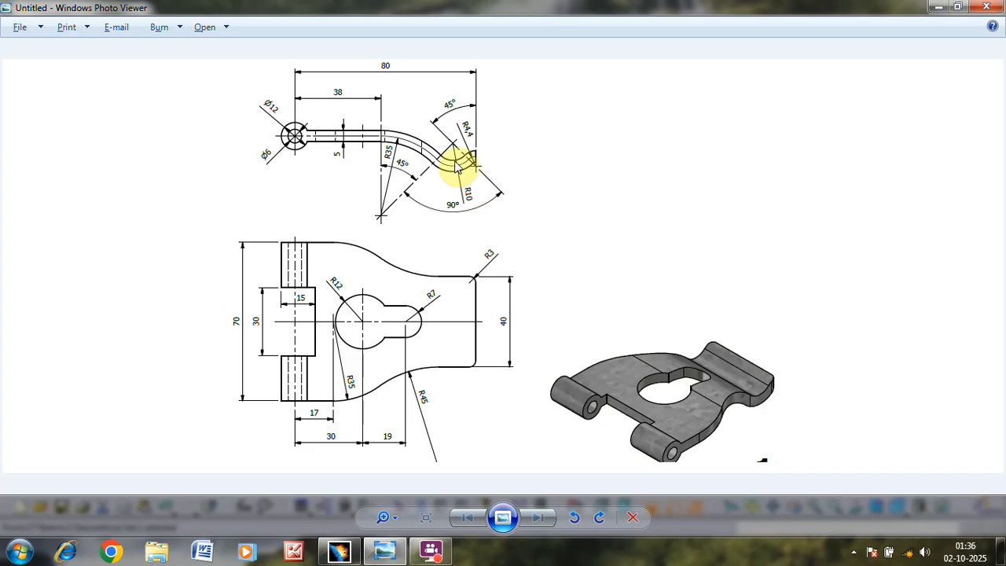
{"action": "key", "text": "alt+Tab"}
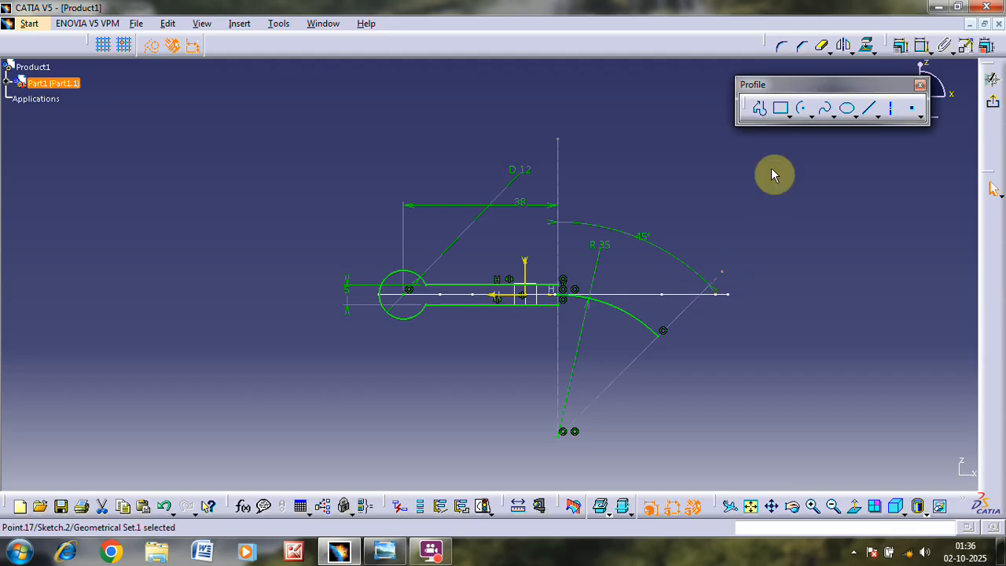
Check the reference side view and sketch a vertical axis about 67 mm long through the plate line's far end, beyond the arc
{"action": "left_click", "coordinate": [889, 108]}
{"action": "key", "text": "alt+Tab"}
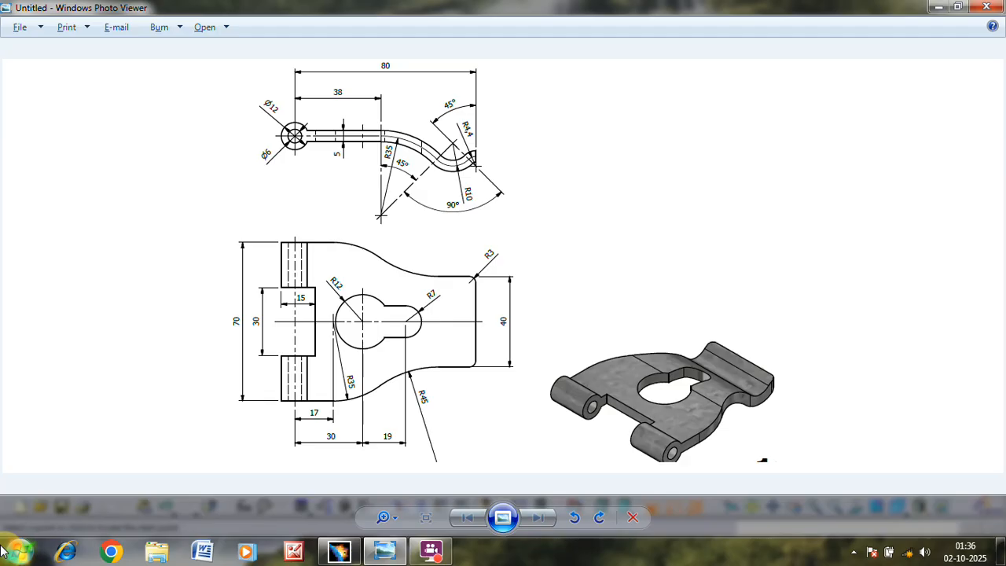
{"action": "key", "text": "alt+Tab"}
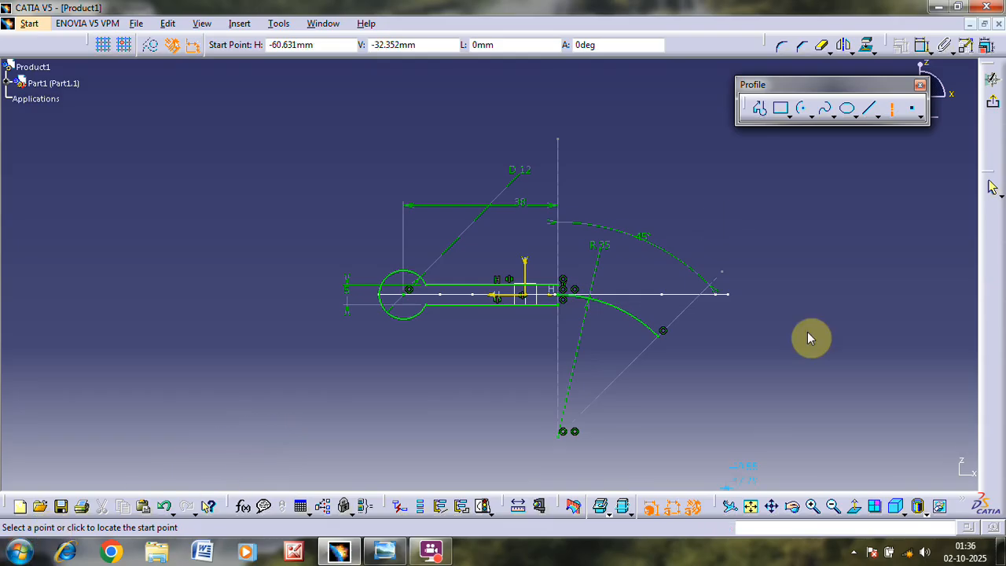
{"action": "left_click", "coordinate": [728, 163]}
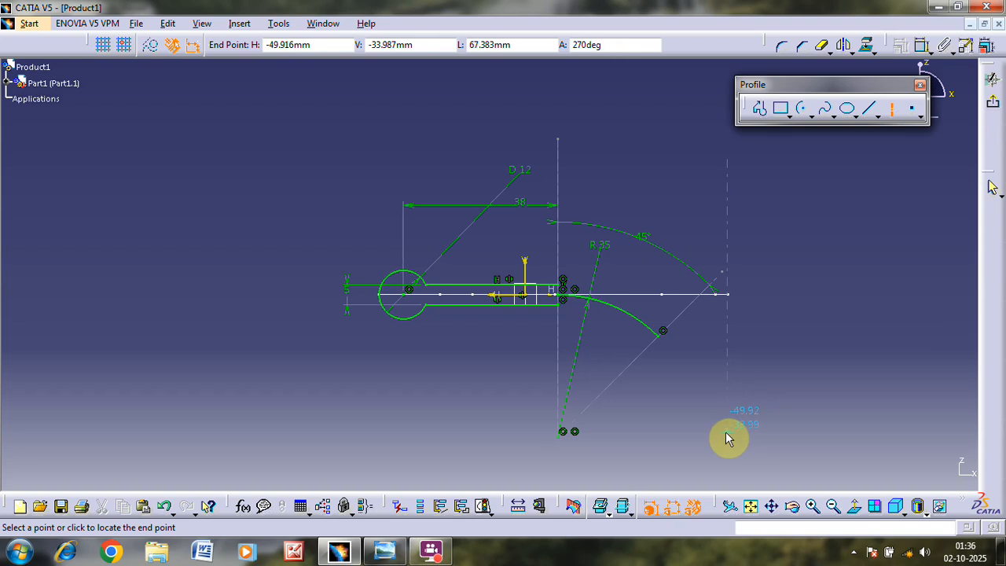
{"action": "left_click", "coordinate": [726, 431]}
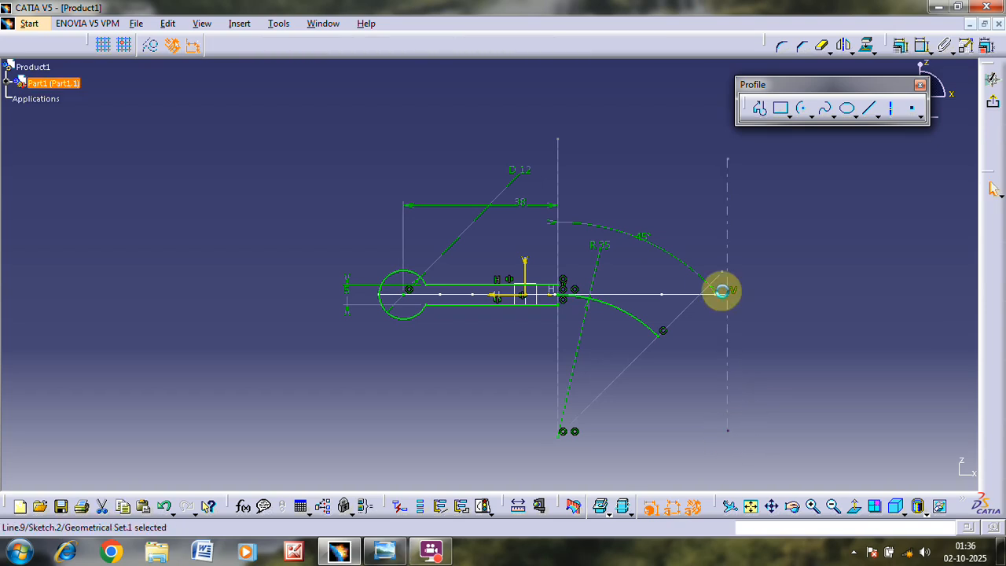
Constrain the new vertical axis coincident with the endpoint of the plate line beyond the arc
{"action": "left_click_drag", "start_coordinate": [721, 290], "coordinate": [776, 250]}
{"action": "left_click", "coordinate": [824, 108]}
{"action": "left_click", "coordinate": [900, 47]}
{"action": "left_click", "coordinate": [897, 326]}
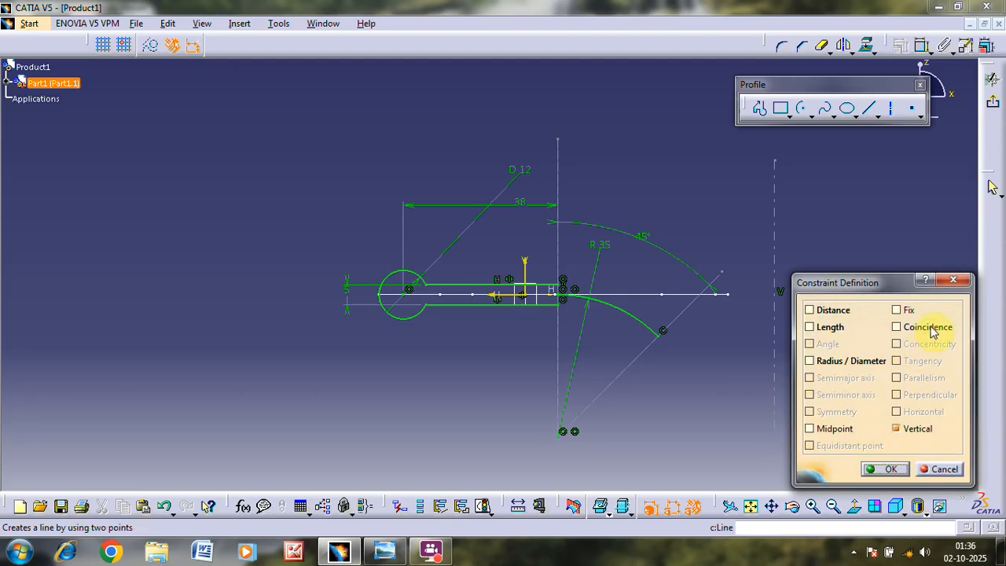
{"action": "left_click", "coordinate": [881, 469]}
Sketch a slanted axis from the outer vertical axis below the plate line to a point above the inclined axis's upper end
{"action": "left_click", "coordinate": [892, 108]}
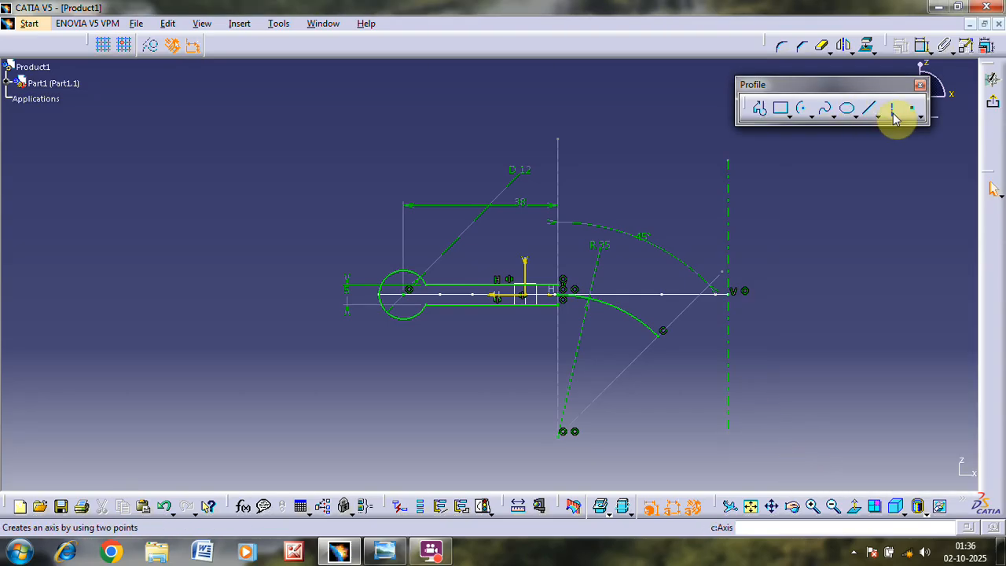
{"action": "left_click", "coordinate": [729, 380]}
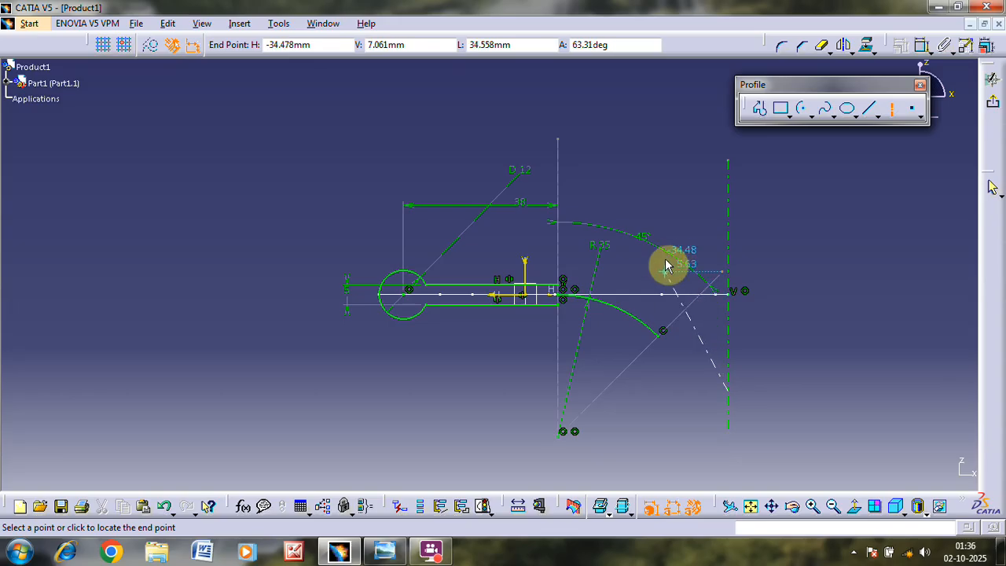
{"action": "left_click", "coordinate": [721, 234]}
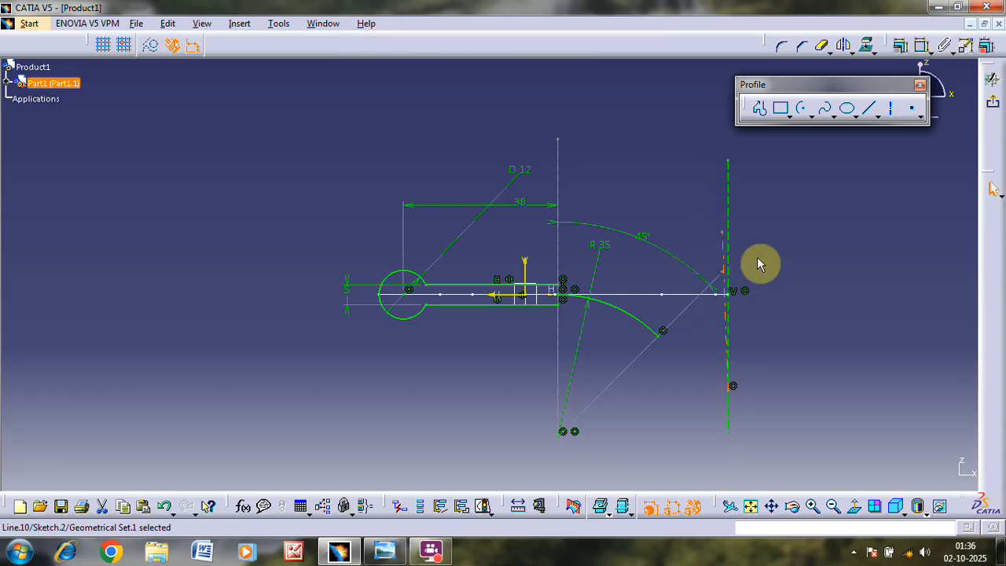
Make the upper endpoint of the 45° inclined axis coincident with the new slanted axis
{"action": "middle_click_drag", "start_coordinate": [759, 265], "coordinate": [790, 220], "text": "ctrl"}
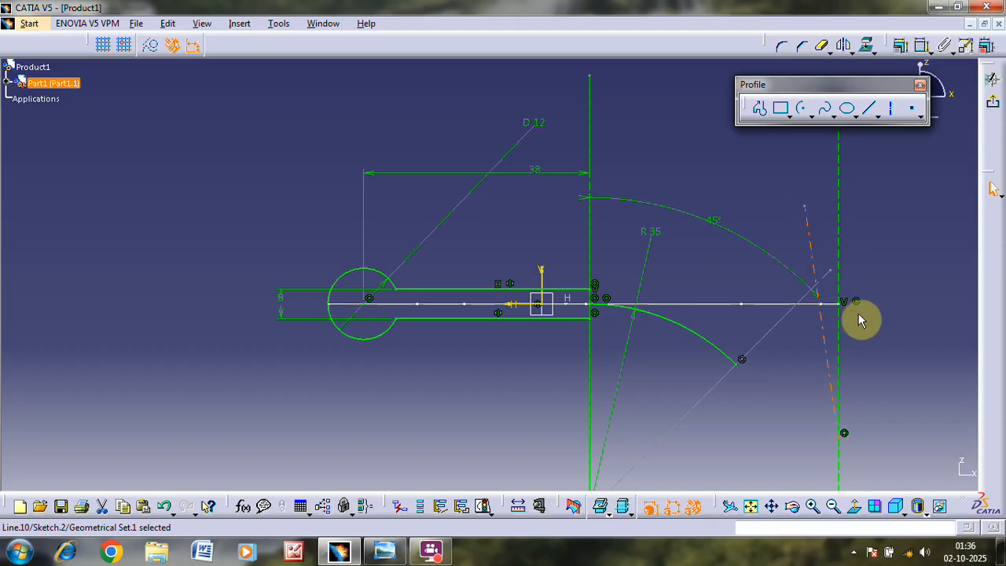
{"action": "left_click", "coordinate": [892, 308]}
{"action": "left_click", "coordinate": [825, 271]}
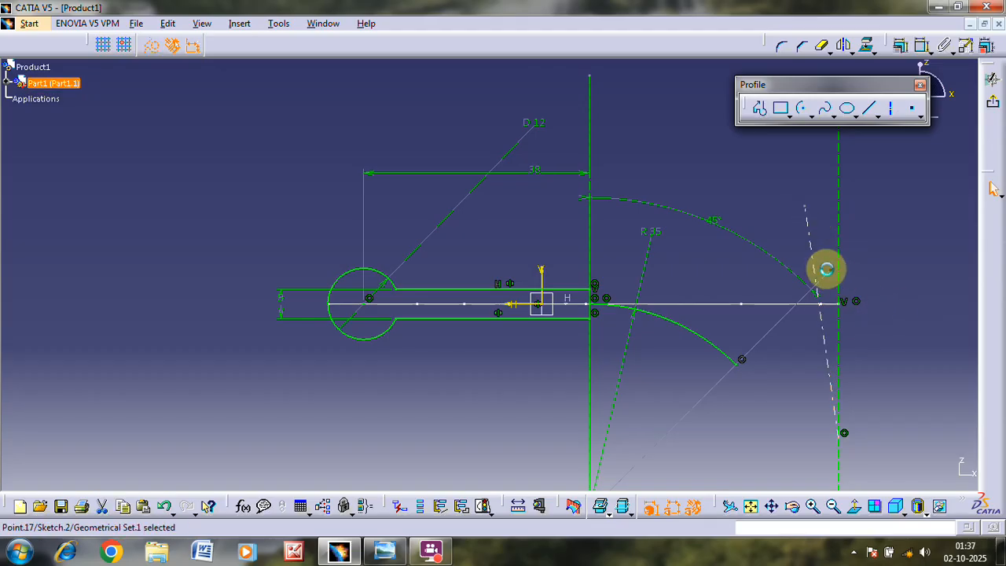
{"action": "left_click", "coordinate": [817, 254], "text": "ctrl"}
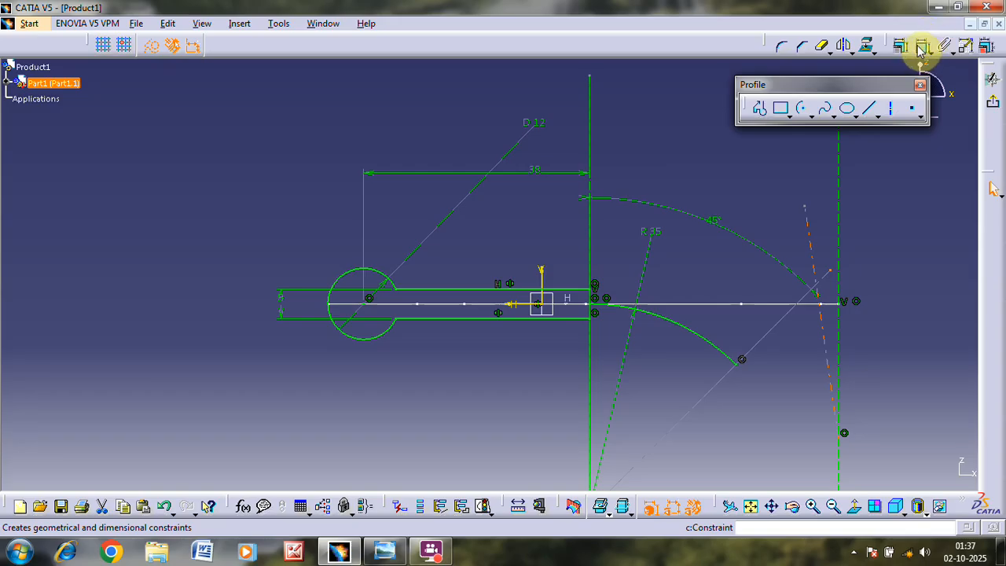
{"action": "left_click", "coordinate": [921, 49]}
{"action": "right_click", "coordinate": [879, 207]}
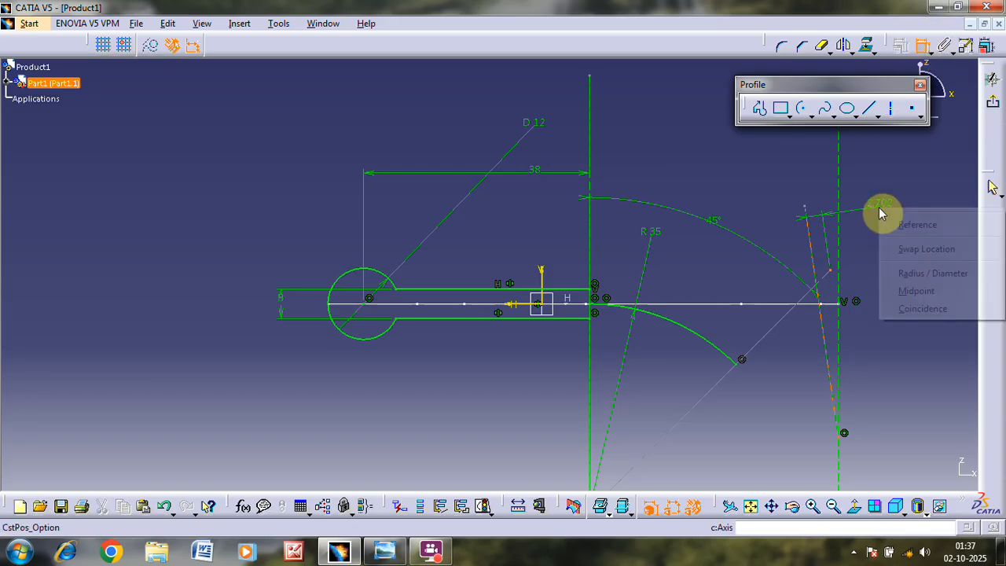
{"action": "left_click", "coordinate": [921, 309]}
{"action": "left_click", "coordinate": [921, 48]}
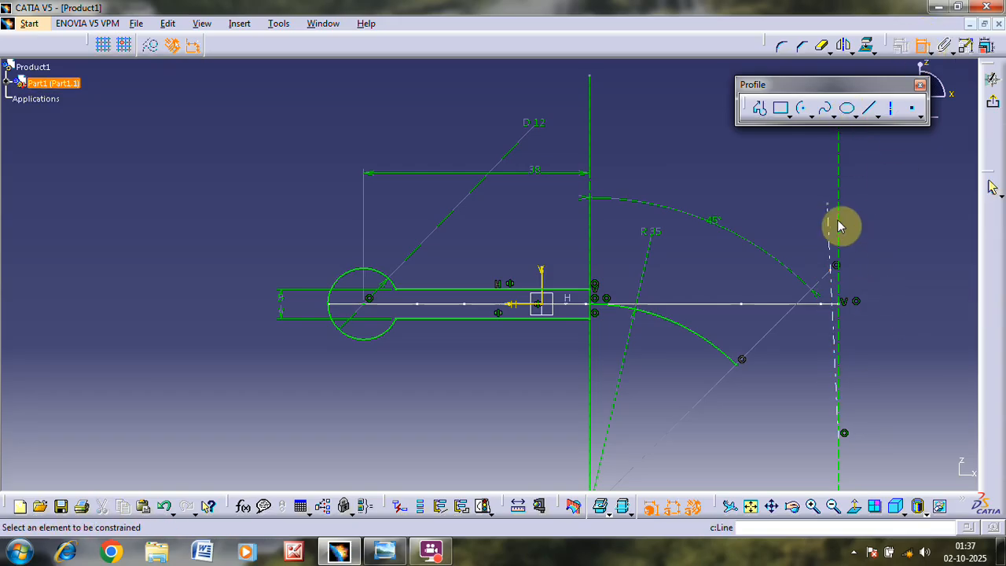
Constrain the angle between the slanted axis and the outer vertical axis to 45°
{"action": "left_click", "coordinate": [836, 228]}
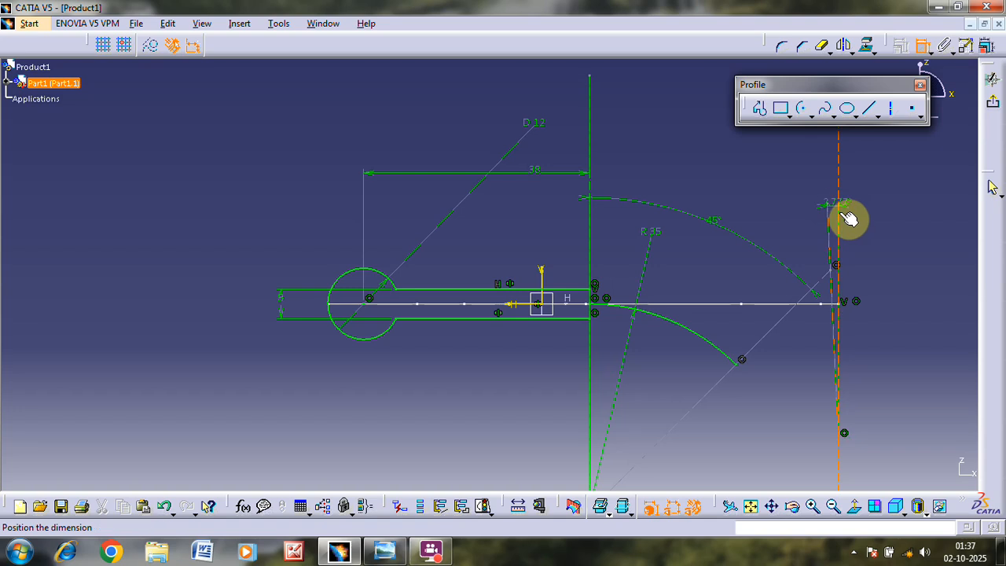
{"action": "left_click", "coordinate": [835, 215]}
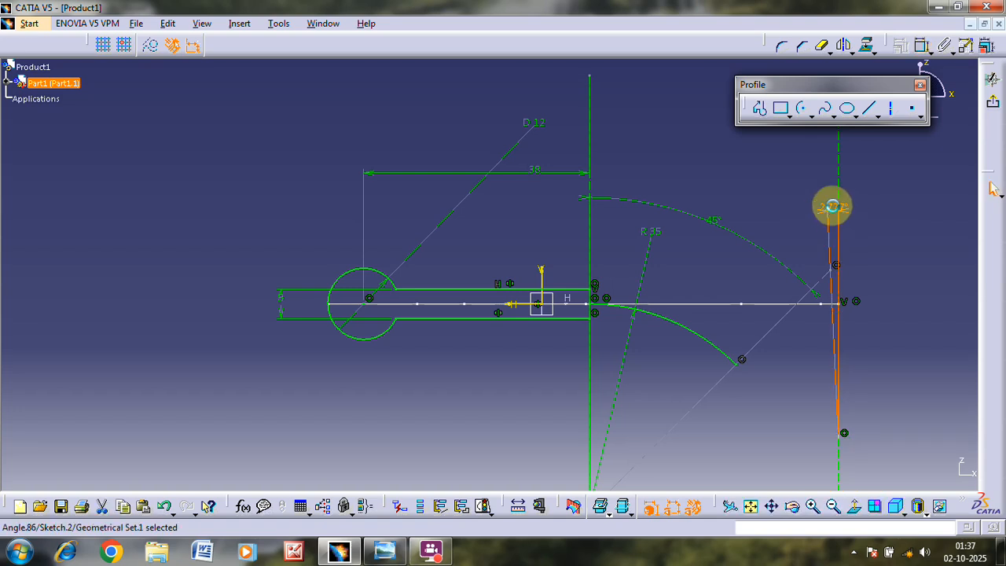
{"action": "double_click", "coordinate": [836, 212]}
{"action": "key", "text": "Return"}
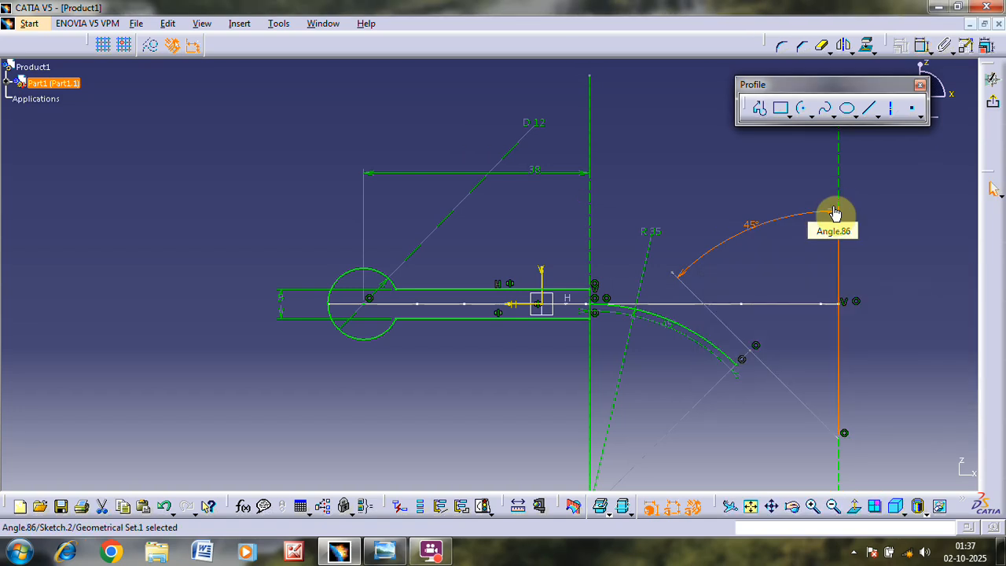
{"action": "left_click", "coordinate": [794, 276]}
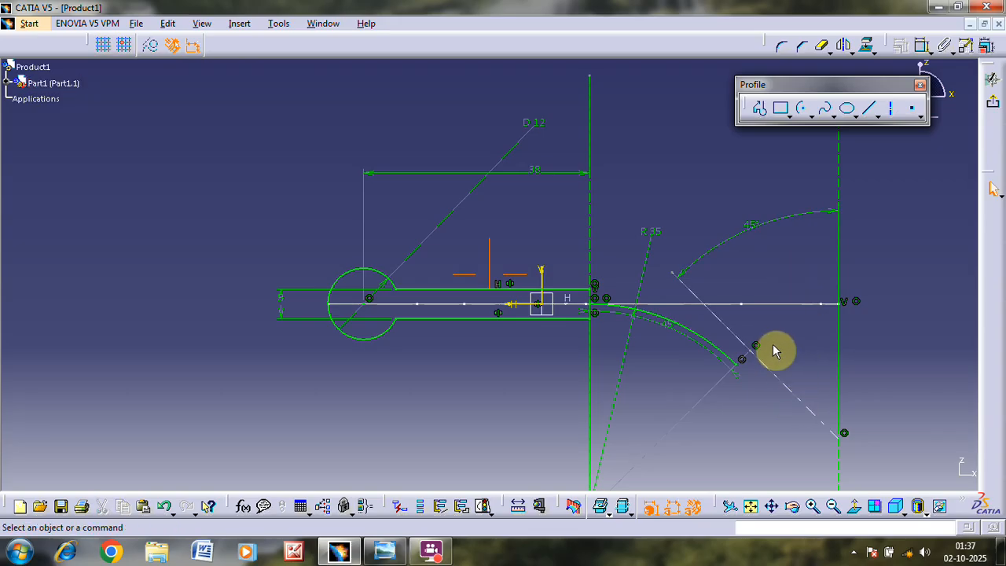
Make the upper endpoints of the slanted axis and the 45° inclined axis coincident, and shift the joined axes closer to the outer vertical axis
{"action": "middle_click_drag", "start_coordinate": [772, 352], "coordinate": [804, 276]}
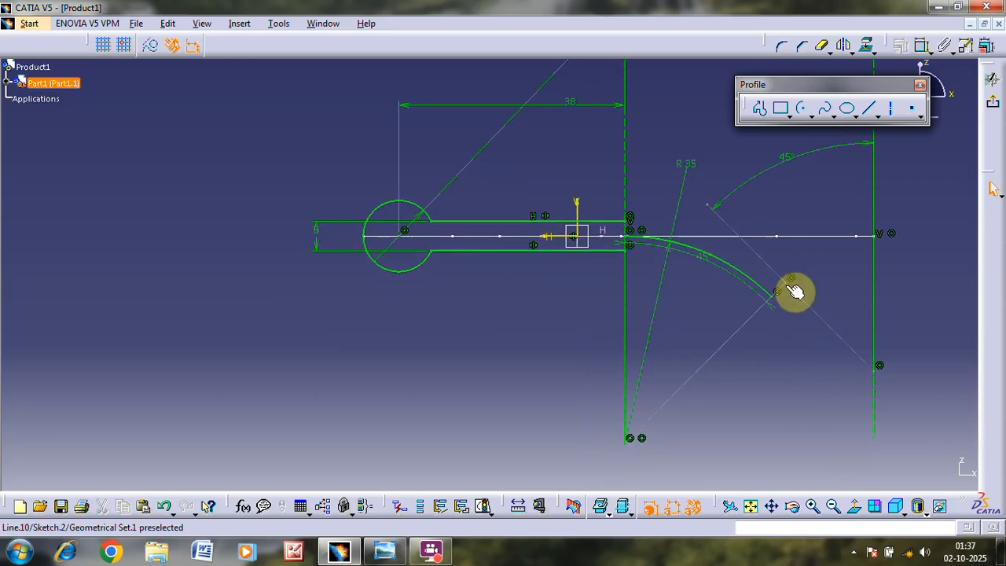
{"action": "left_click_drag", "start_coordinate": [795, 288], "coordinate": [825, 291]}
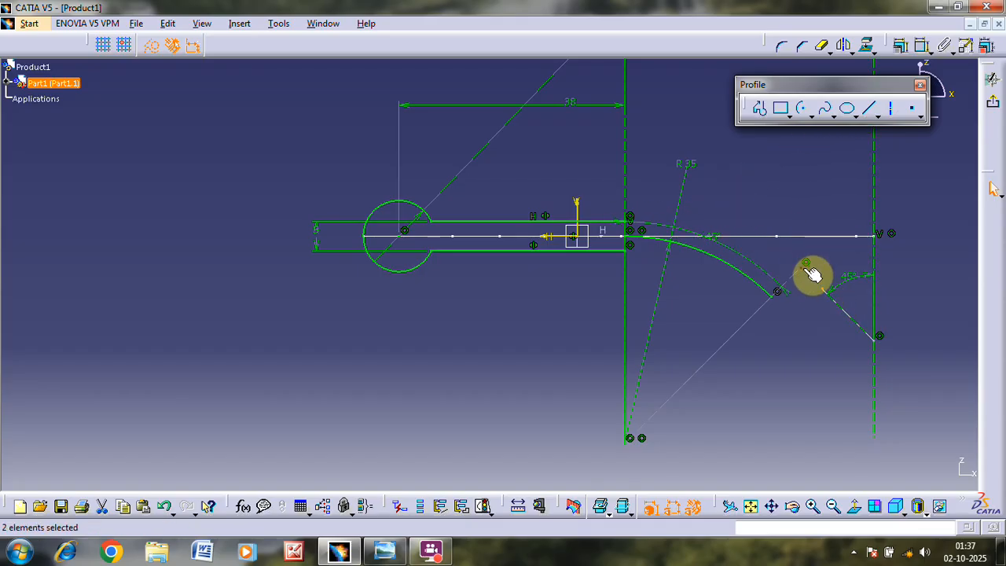
{"action": "left_click", "coordinate": [923, 45]}
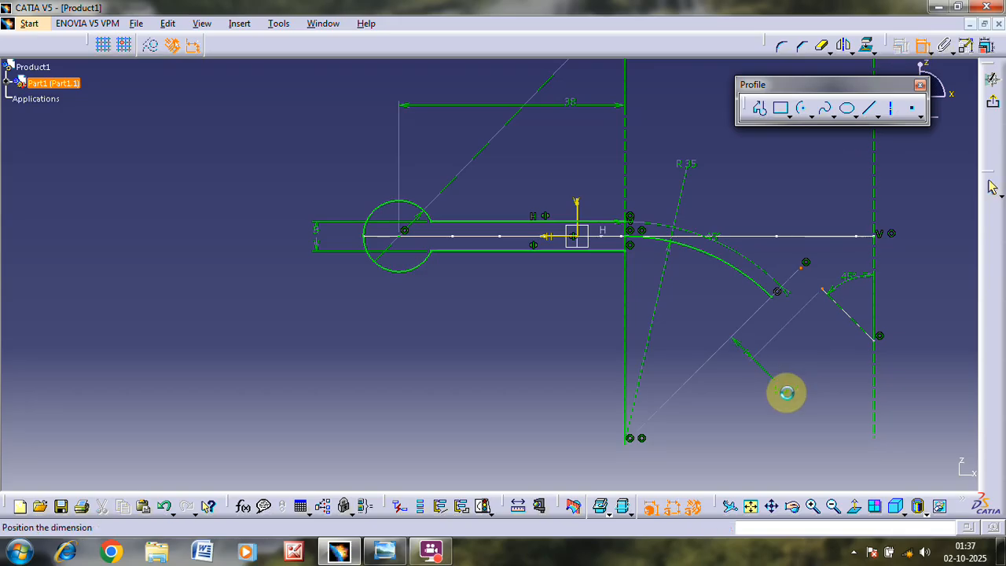
{"action": "right_click", "coordinate": [787, 393]}
{"action": "left_click", "coordinate": [803, 330]}
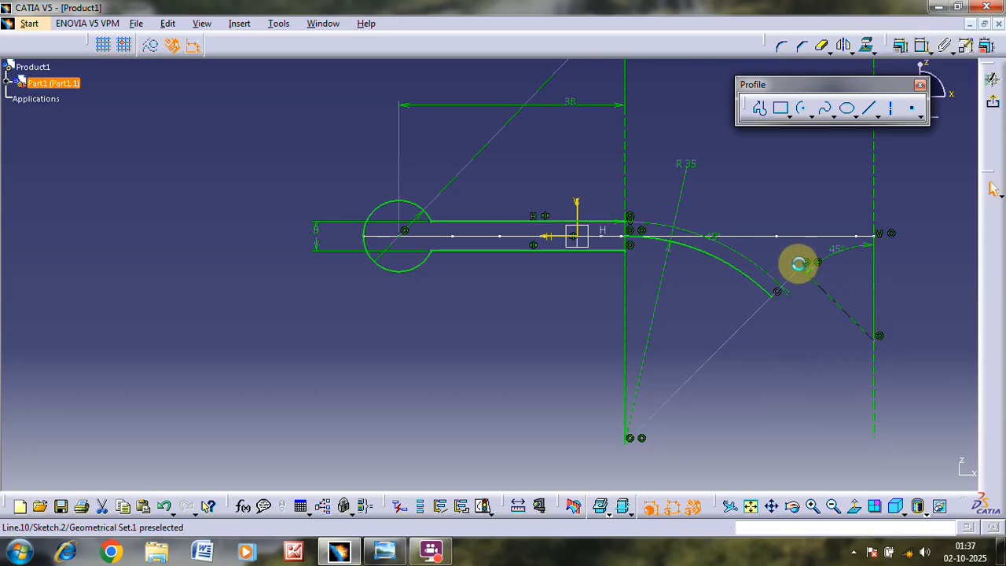
{"action": "left_click_drag", "start_coordinate": [799, 264], "coordinate": [803, 246]}
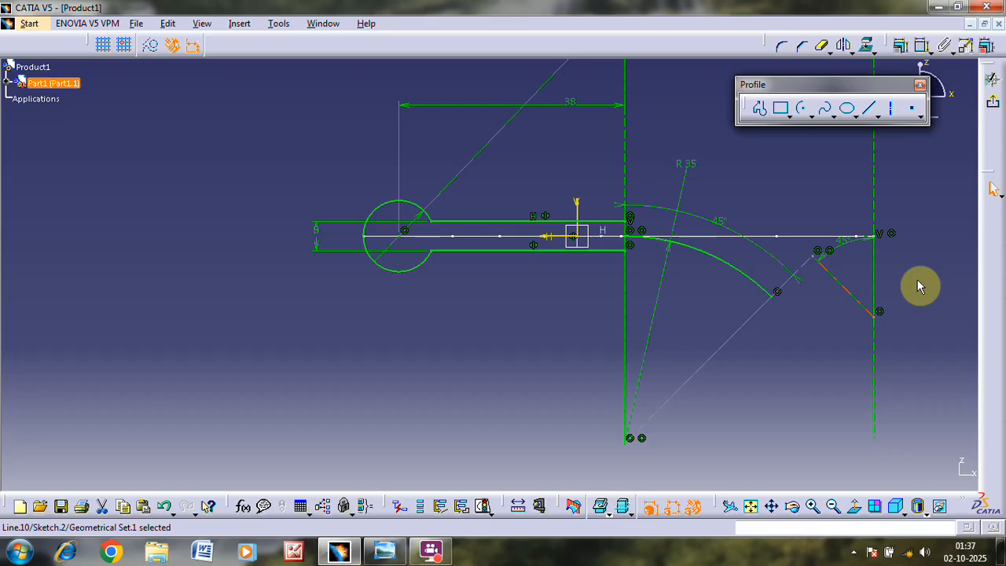
Check the reference side view and sketch an arc centred on the joined axis endpoints, from the R35 arc's end past the slanted axis
{"action": "key", "text": "alt+Tab"}
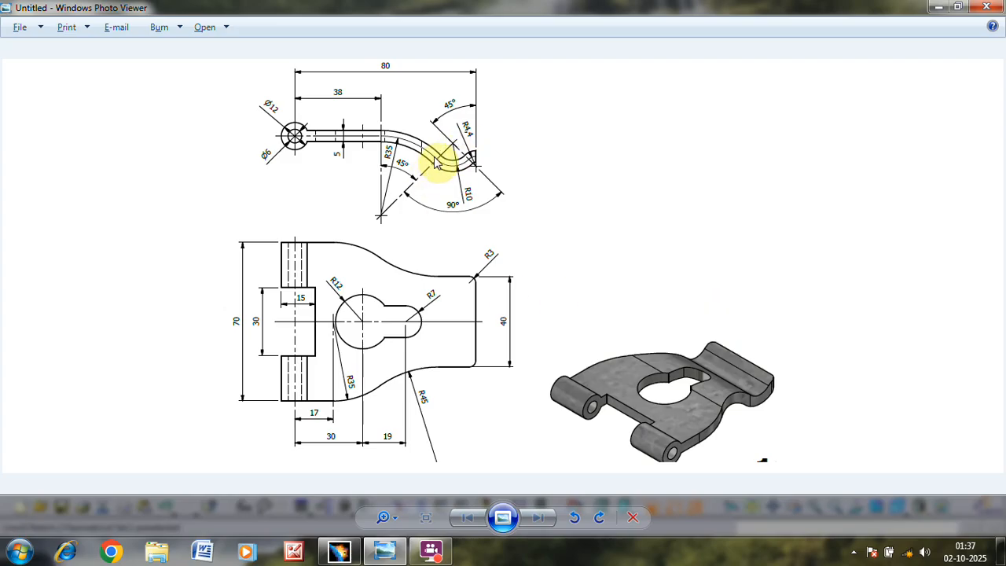
{"action": "key", "text": "alt+Tab"}
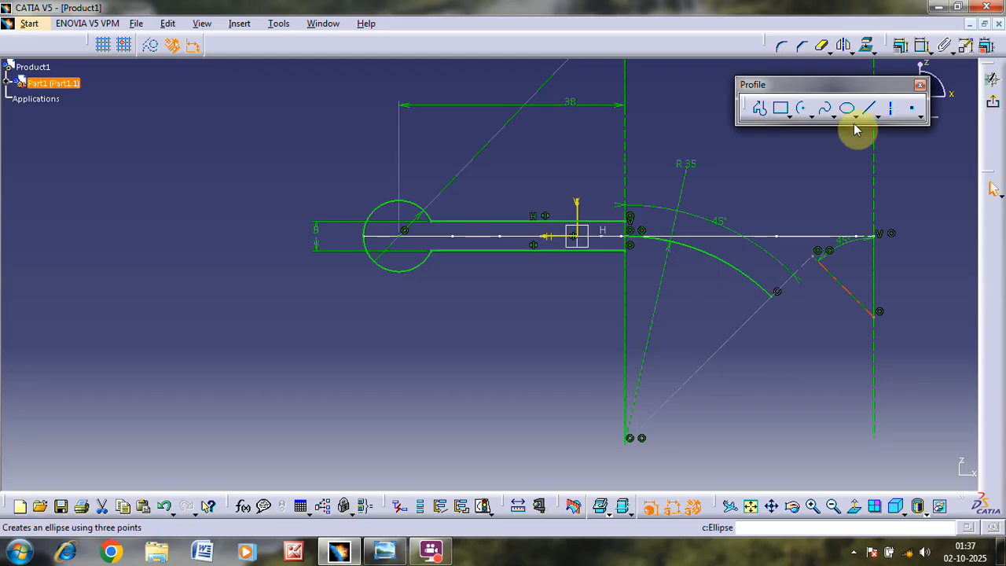
{"action": "left_click", "coordinate": [802, 108]}
{"action": "left_click", "coordinate": [813, 258]}
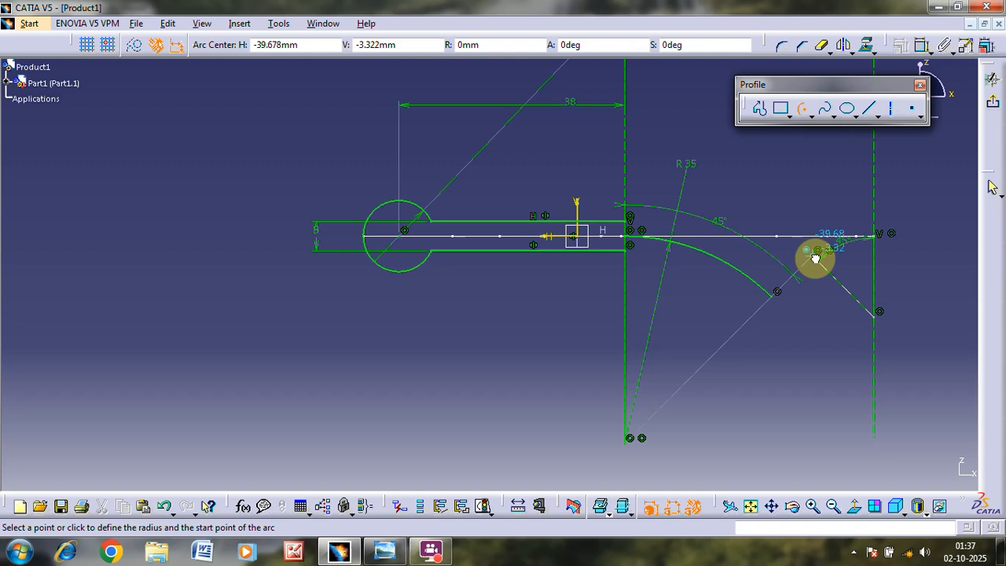
{"action": "left_click", "coordinate": [778, 293]}
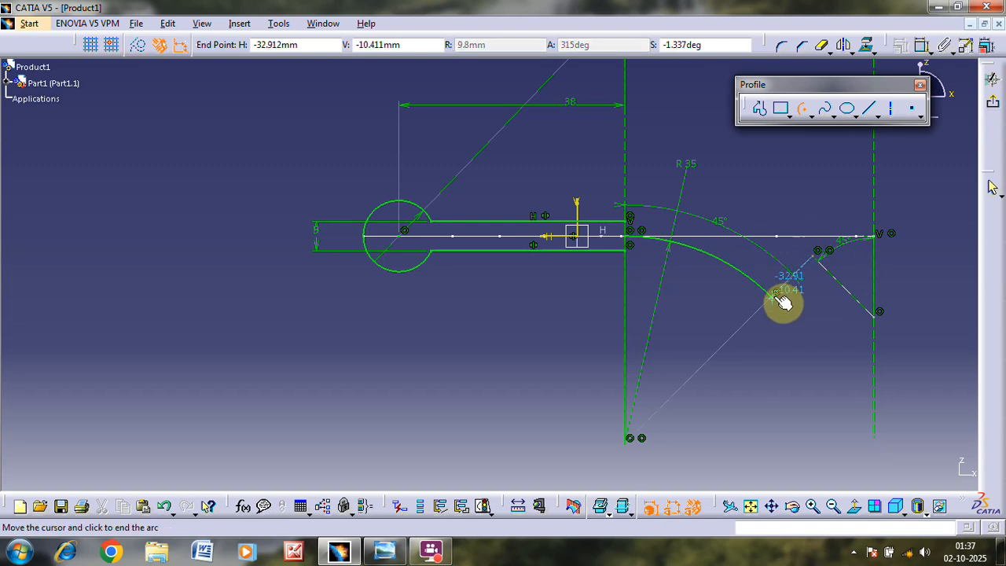
{"action": "left_click", "coordinate": [886, 290]}
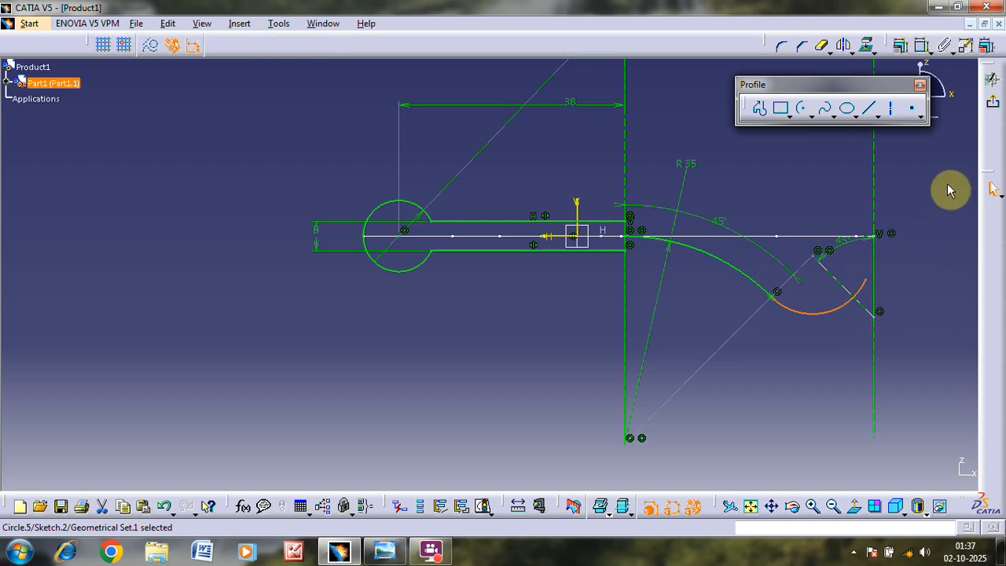
Set the new arc's radius to 10 mm and trim off its part beyond the slanted axis
{"action": "left_click", "coordinate": [919, 44]}
{"action": "left_click", "coordinate": [812, 347]}
{"action": "double_click", "coordinate": [816, 351]}
{"action": "type", "text": "10"}
{"action": "key", "text": "Return"}
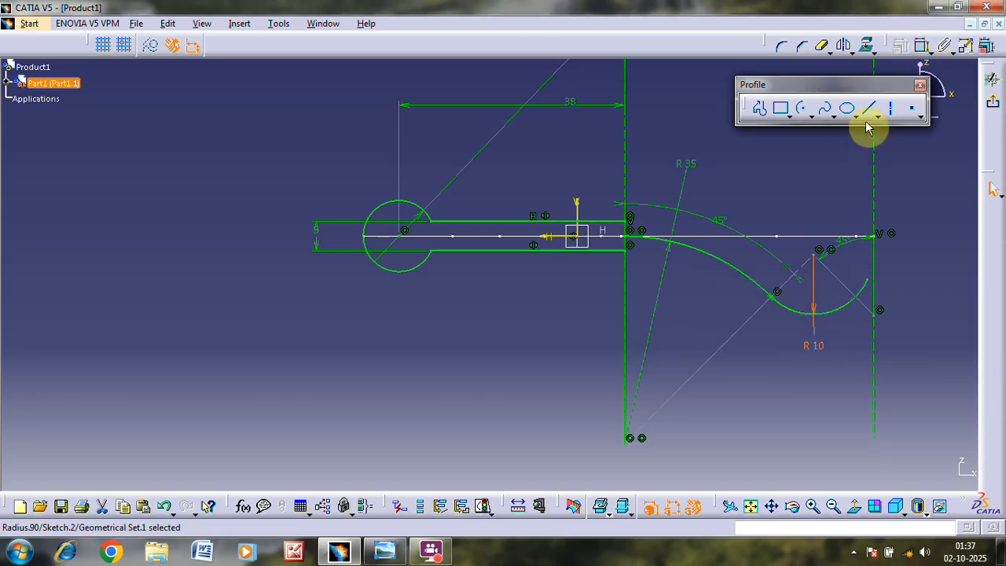
{"action": "left_click", "coordinate": [823, 47]}
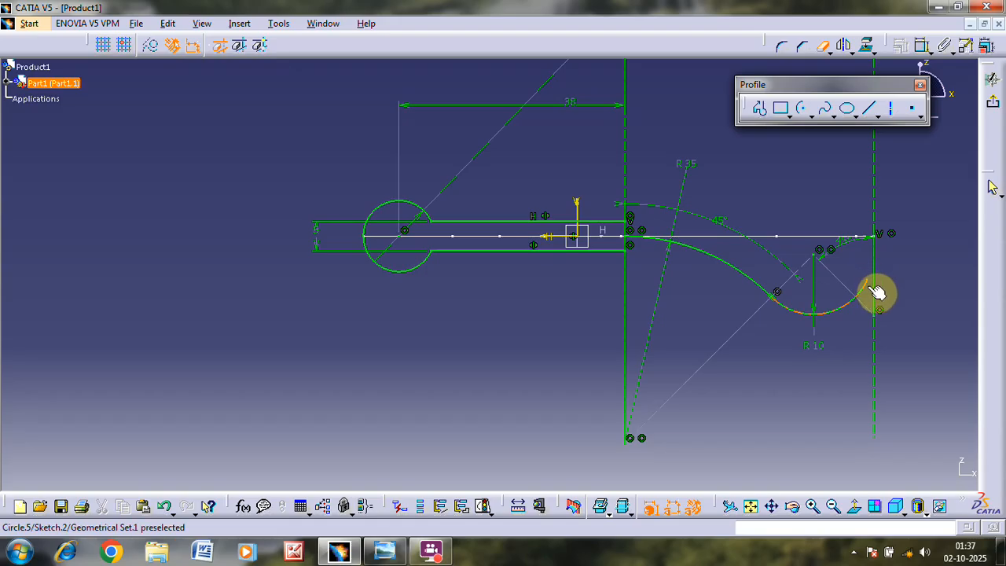
{"action": "left_click", "coordinate": [866, 284]}
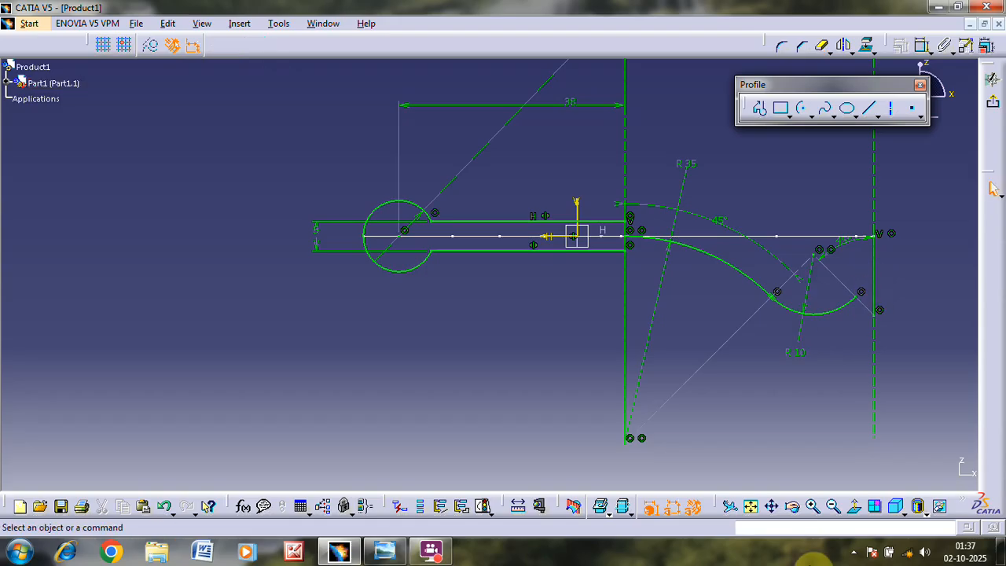
Check the reference and sketch an arc of about 4.4 mm radius centred on the slanted axis's lower endpoint, from the R10 arc to the outer vertical axis
{"action": "key", "text": "alt+Tab"}
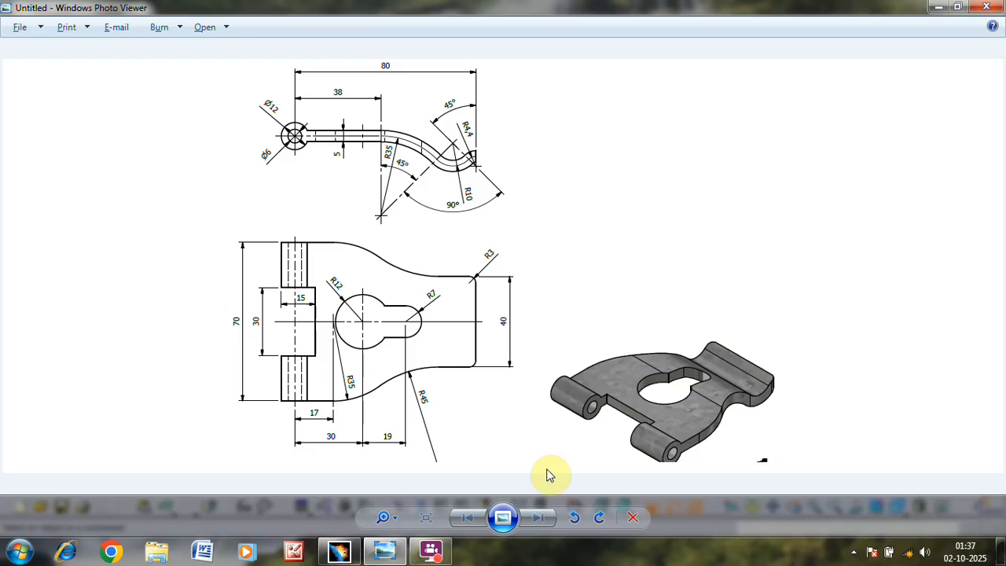
{"action": "key", "text": "alt+Tab"}
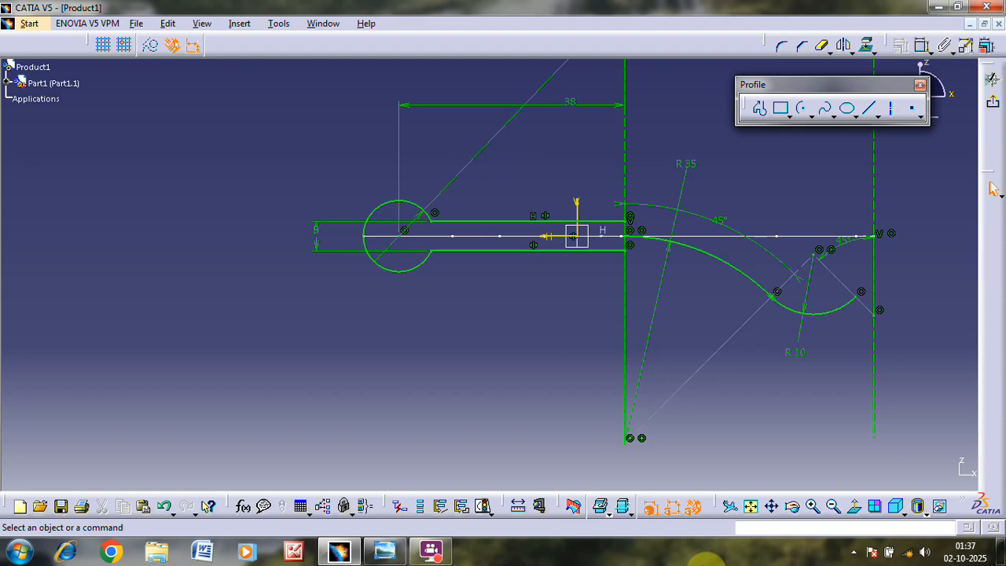
{"action": "left_click", "coordinate": [803, 108]}
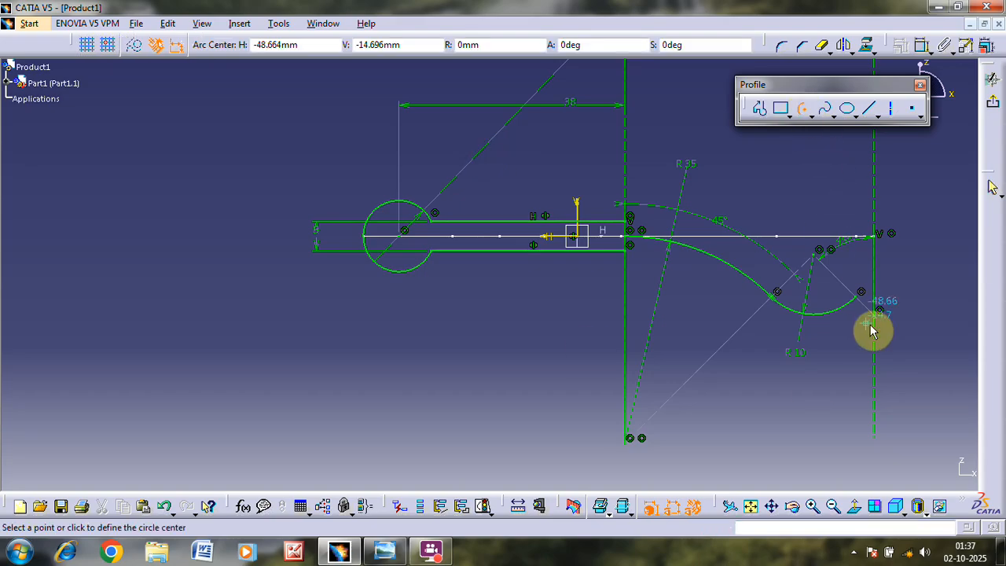
{"action": "left_click", "coordinate": [880, 320]}
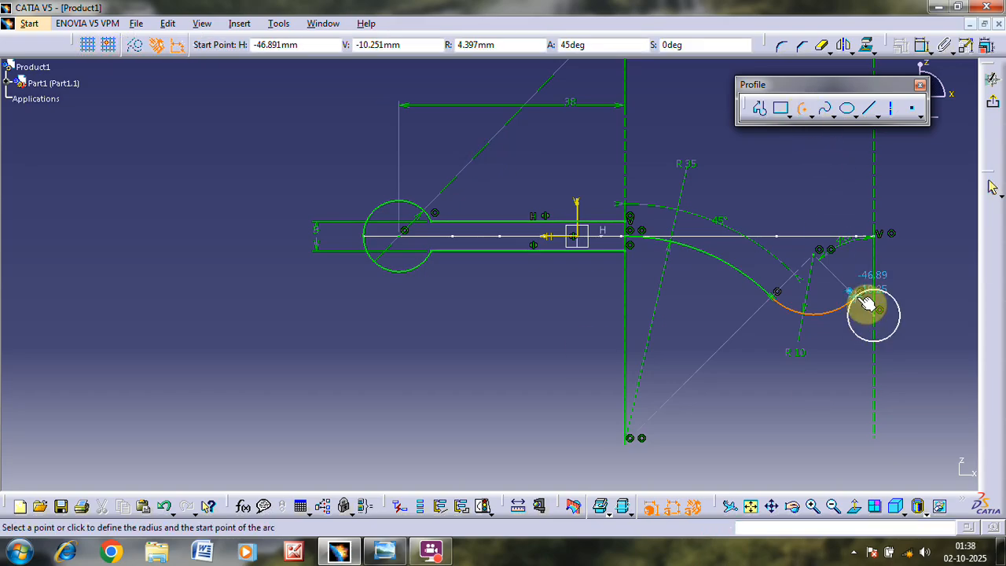
{"action": "left_click", "coordinate": [871, 300]}
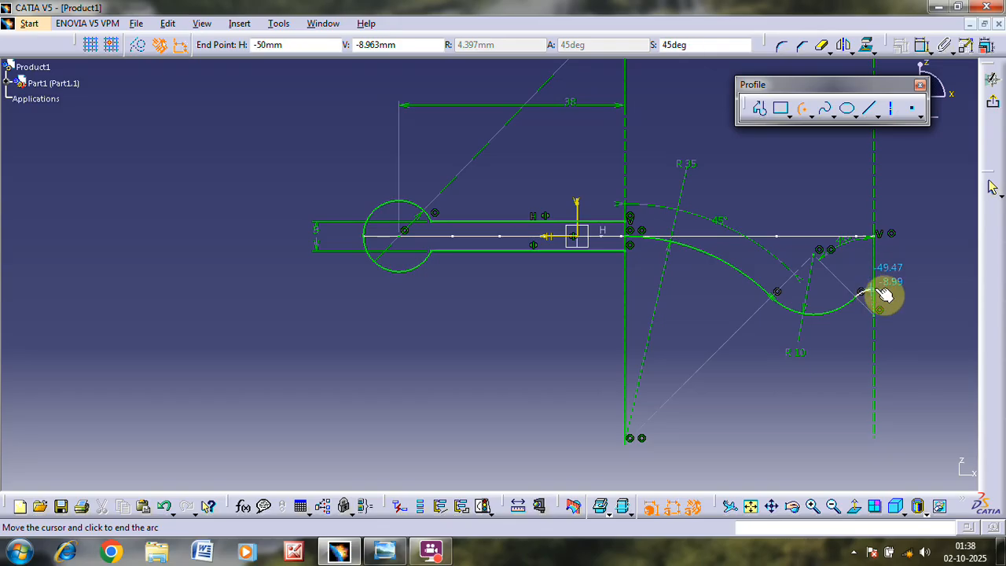
{"action": "left_click", "coordinate": [873, 288]}
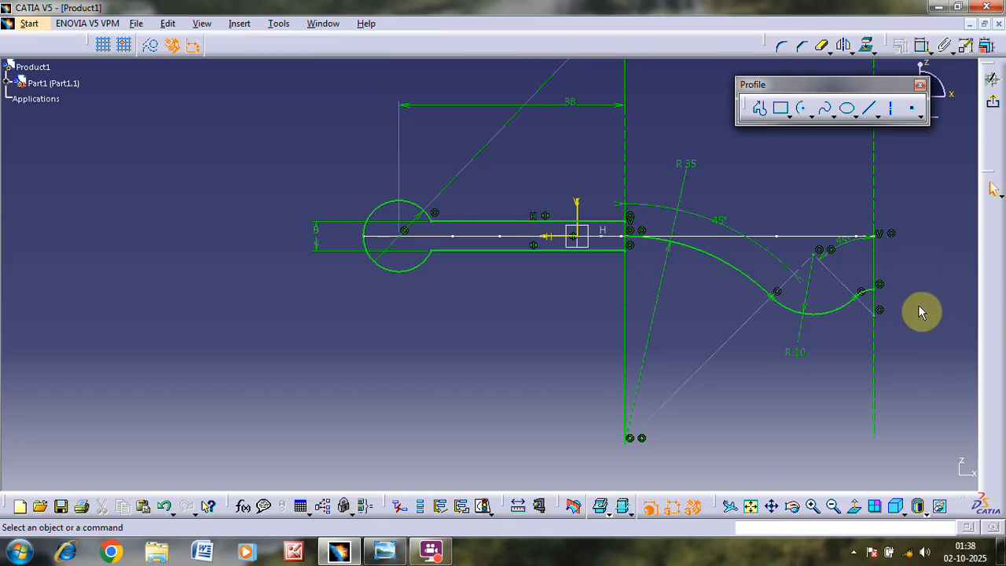
{"action": "left_click", "coordinate": [922, 48]}
{"action": "left_click", "coordinate": [866, 292]}
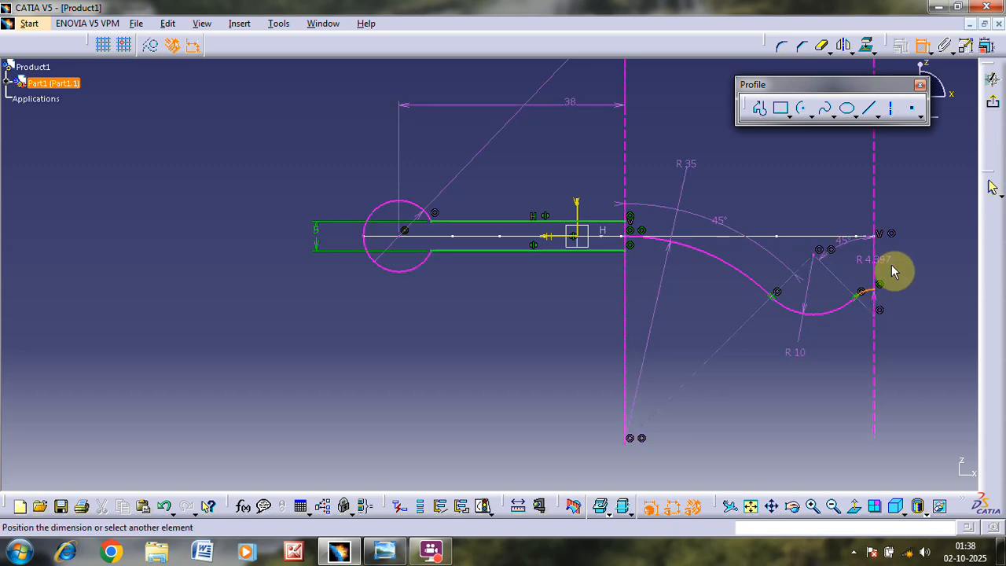
{"action": "left_click", "coordinate": [923, 48]}
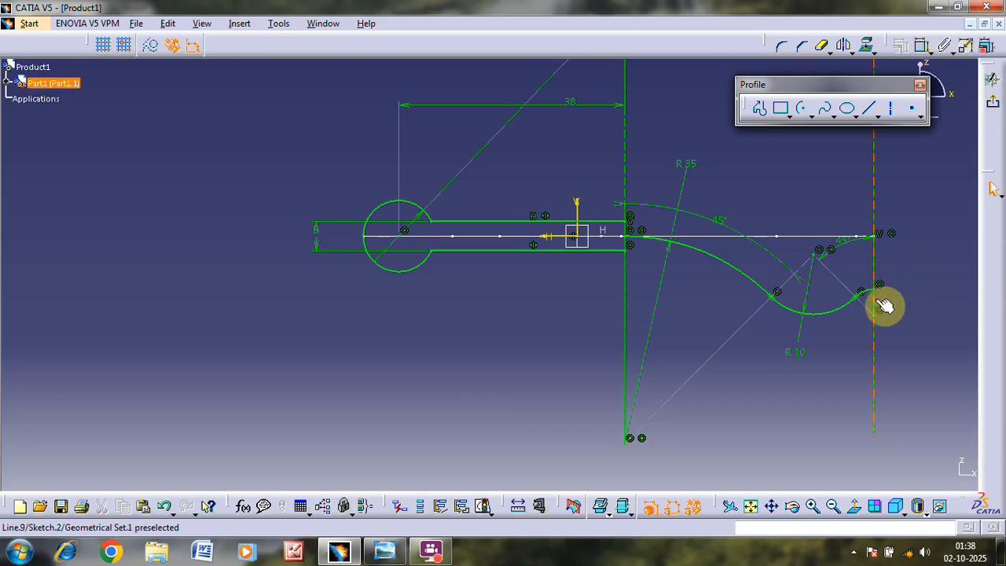
Offset the three connected arcs upward to the endpoint of the plate's upper edge line
{"action": "left_click", "coordinate": [682, 246]}
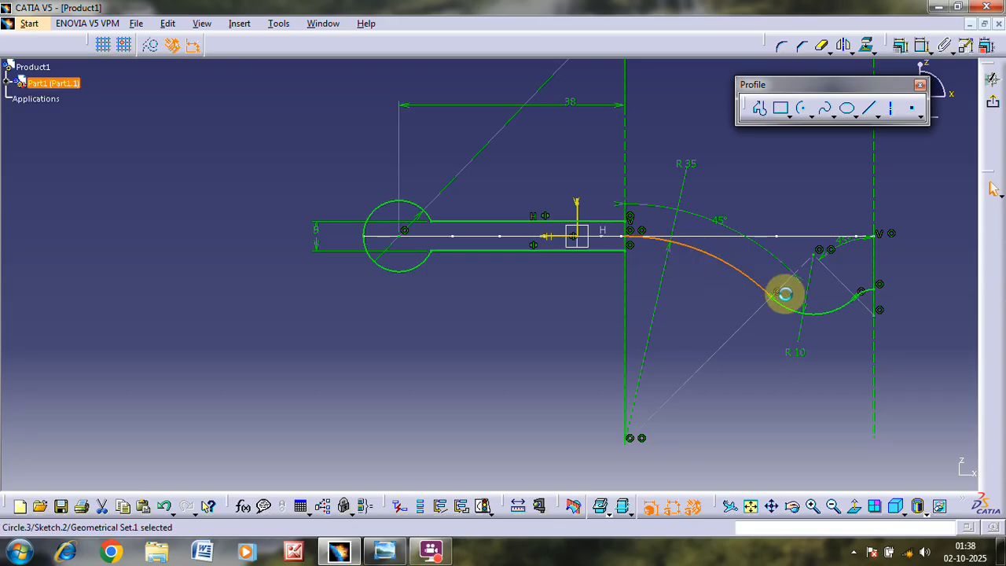
{"action": "left_click", "coordinate": [801, 309], "text": "ctrl"}
{"action": "left_click", "coordinate": [869, 293], "text": "ctrl"}
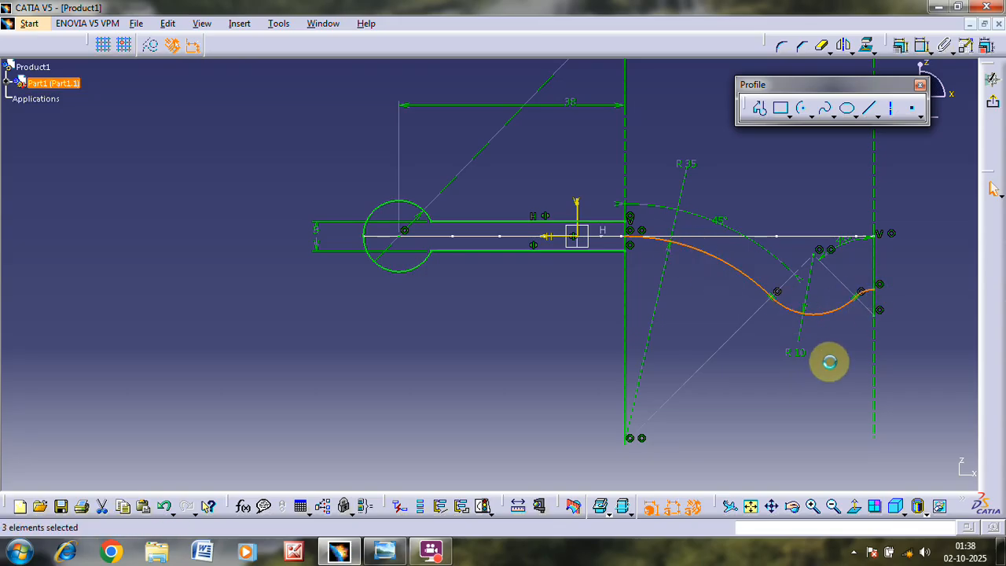
{"action": "left_click", "coordinate": [848, 48]}
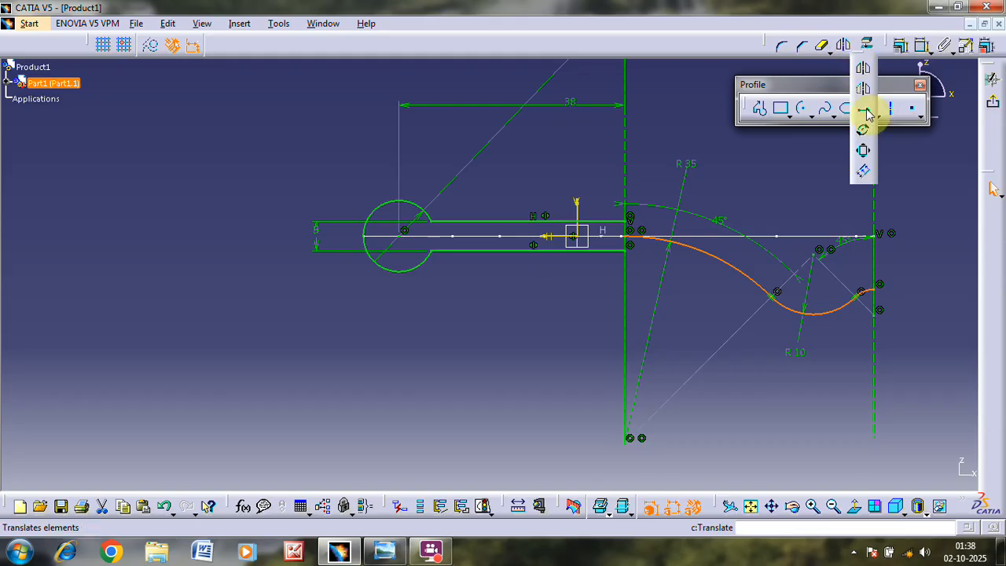
{"action": "left_click", "coordinate": [864, 175]}
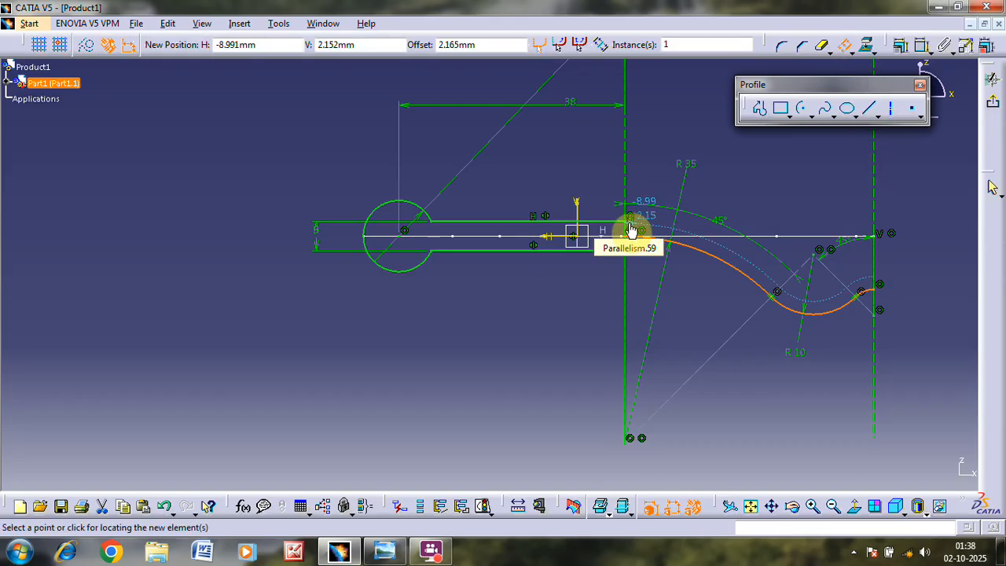
{"action": "left_click", "coordinate": [633, 226]}
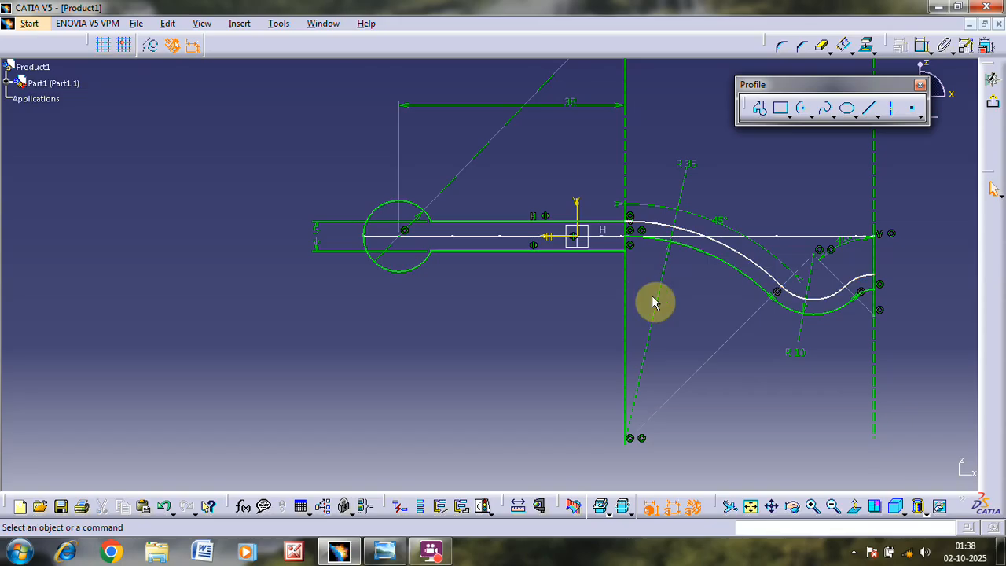
Convert the three original centreline arcs to construction elements
{"action": "left_click", "coordinate": [696, 248]}
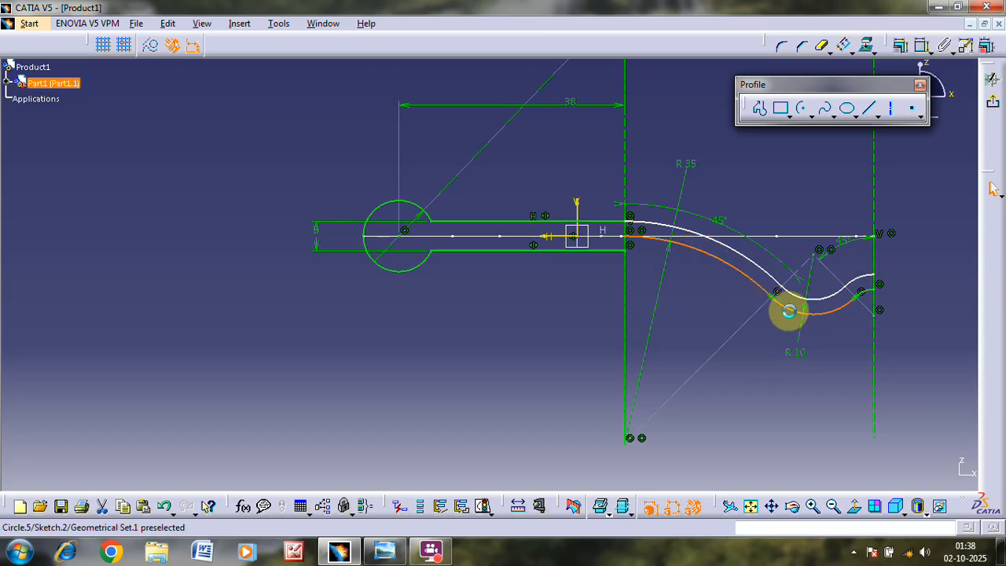
{"action": "left_click", "coordinate": [789, 311], "text": "ctrl"}
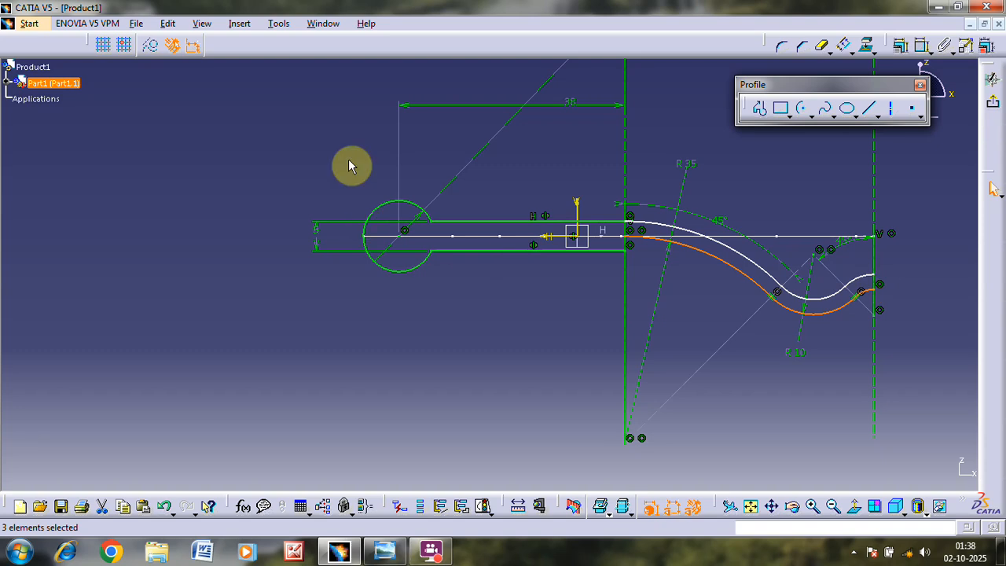
{"action": "left_click", "coordinate": [155, 55]}
{"action": "left_click", "coordinate": [437, 401]}
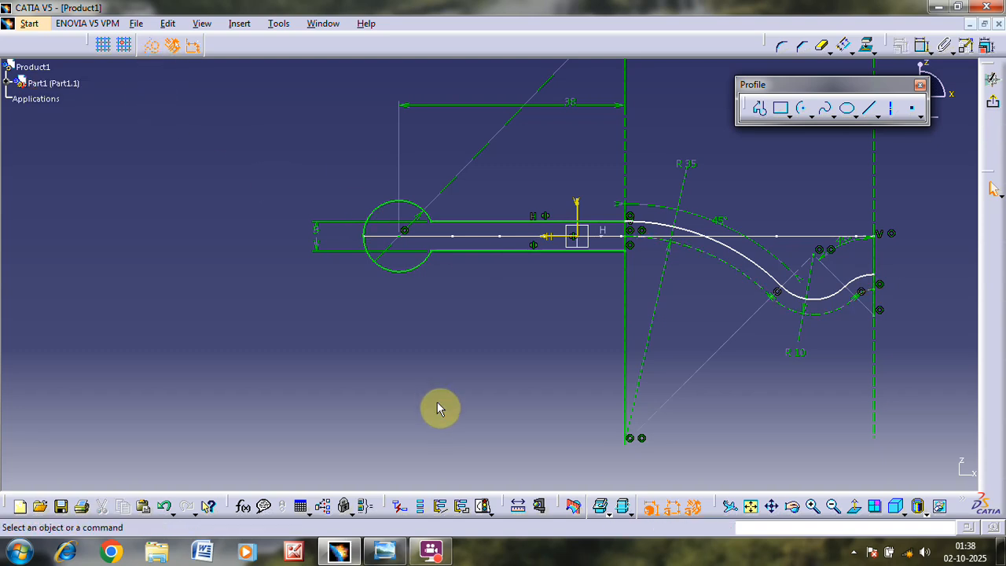
{"action": "left_click", "coordinate": [681, 232]}
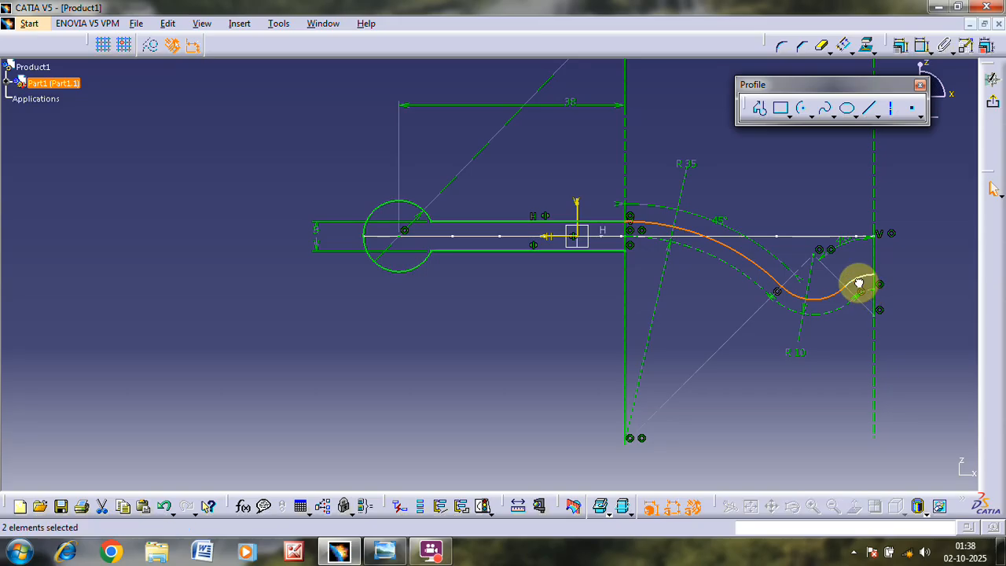
{"action": "left_click", "coordinate": [841, 45]}
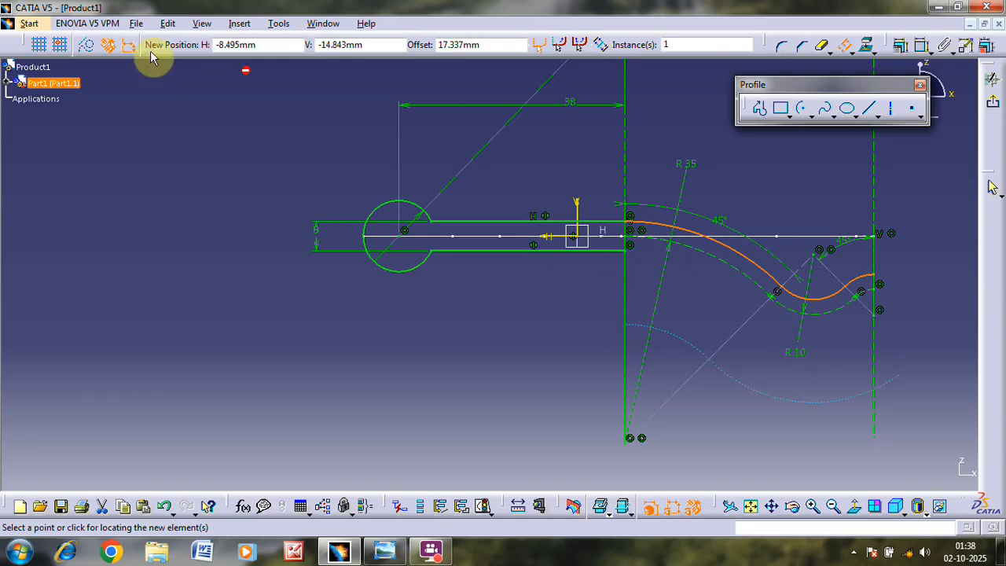
{"action": "left_click", "coordinate": [86, 45]}
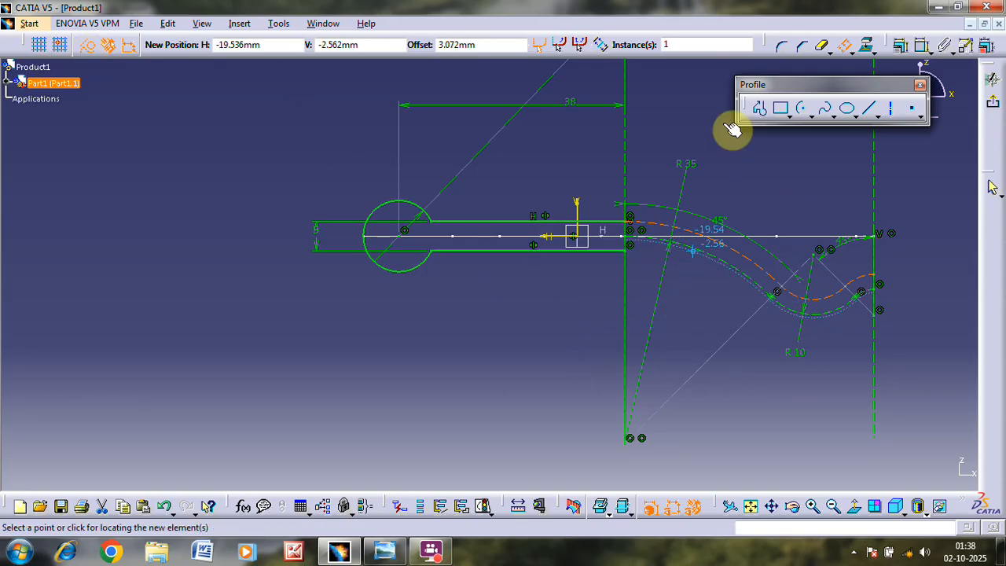
{"action": "left_click", "coordinate": [87, 46]}
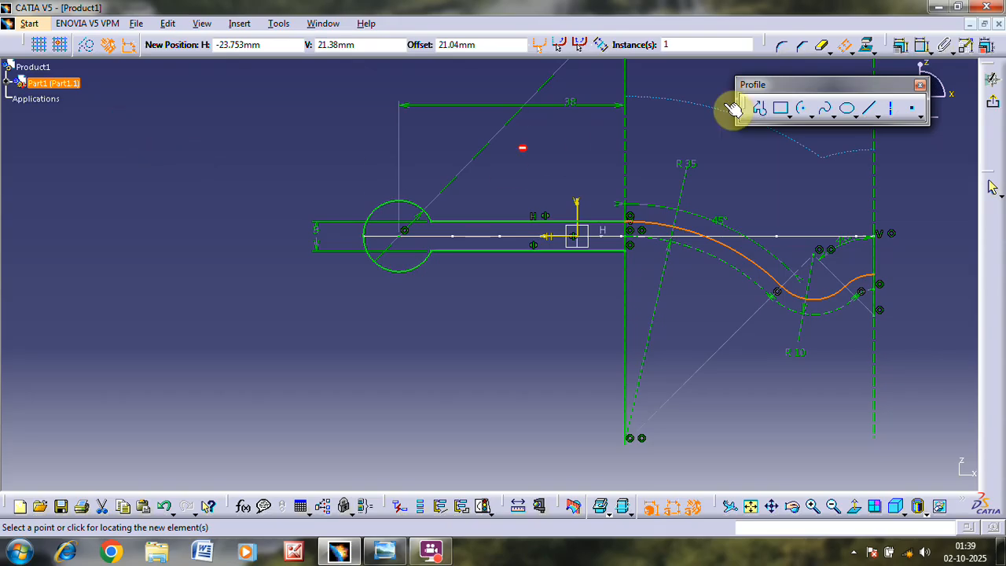
{"action": "left_click", "coordinate": [839, 47]}
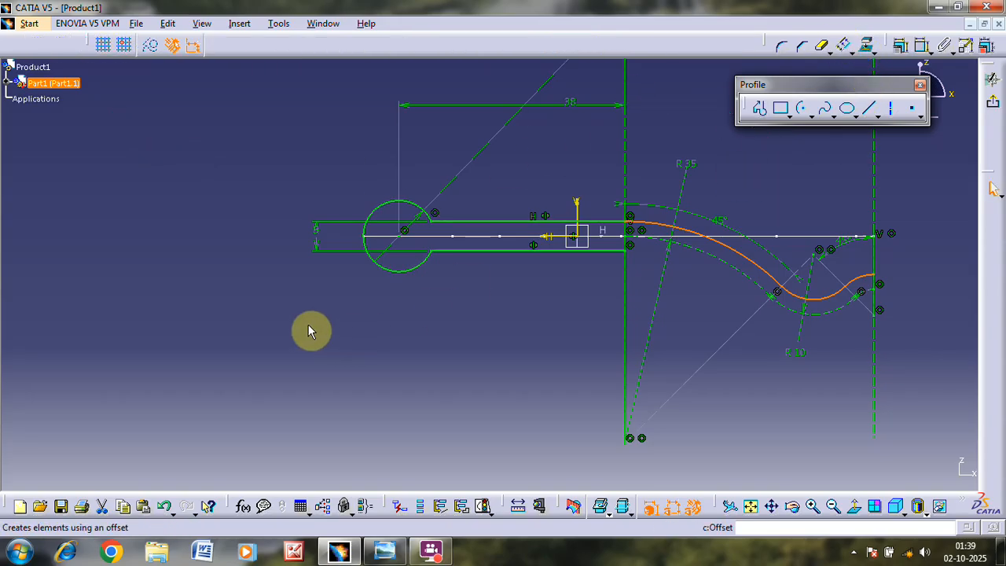
{"action": "left_click", "coordinate": [283, 319]}
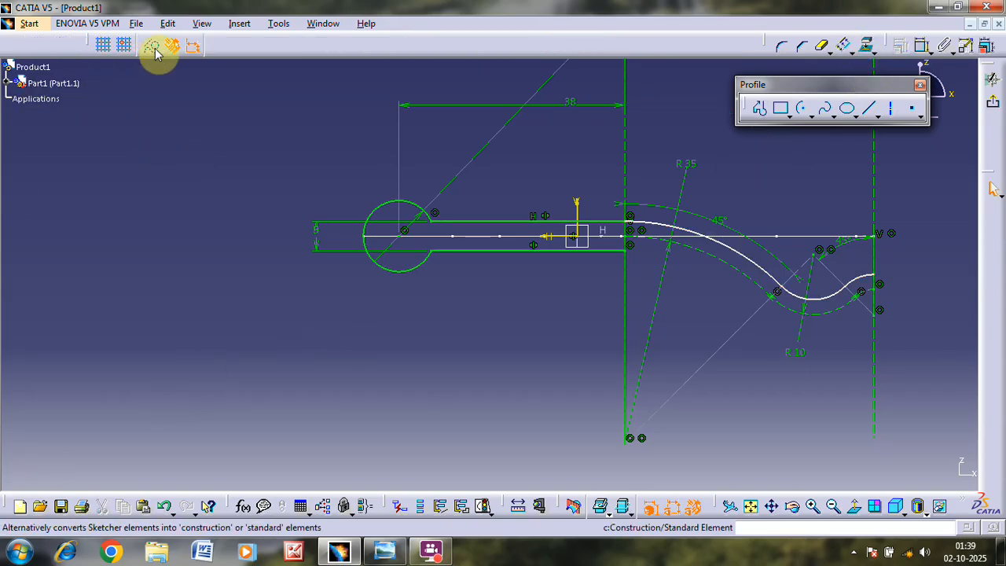
Offset the three upper profile arcs downward to the endpoint of the plate's lower edge line
{"action": "left_click", "coordinate": [745, 263]}
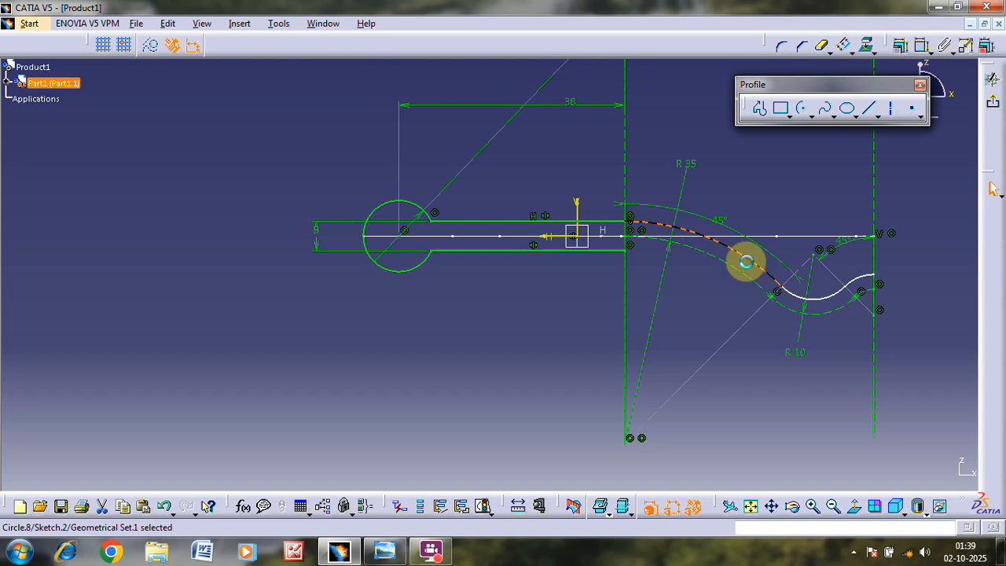
{"action": "left_click", "coordinate": [827, 306], "text": "ctrl"}
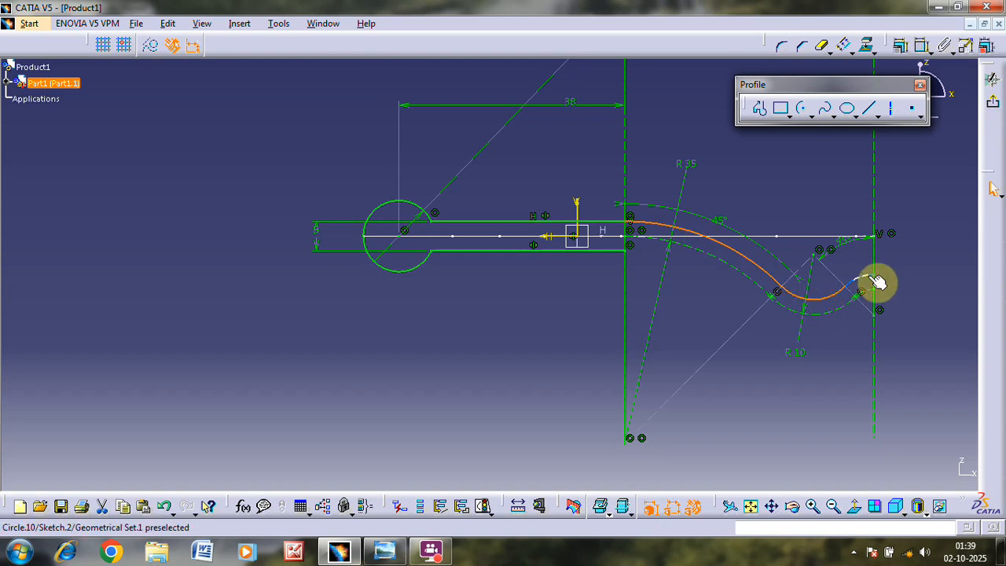
{"action": "left_click", "coordinate": [843, 47]}
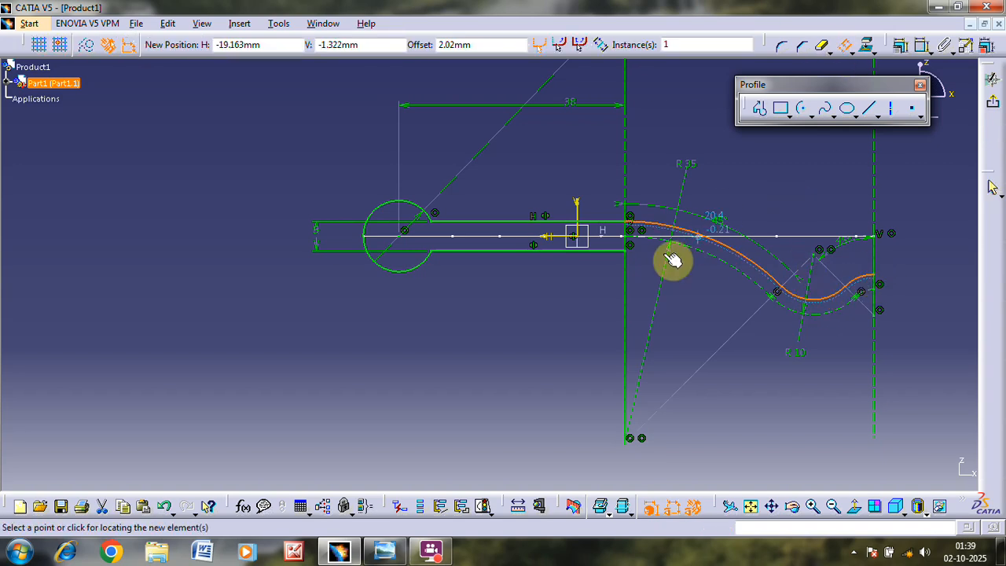
{"action": "left_click", "coordinate": [637, 258]}
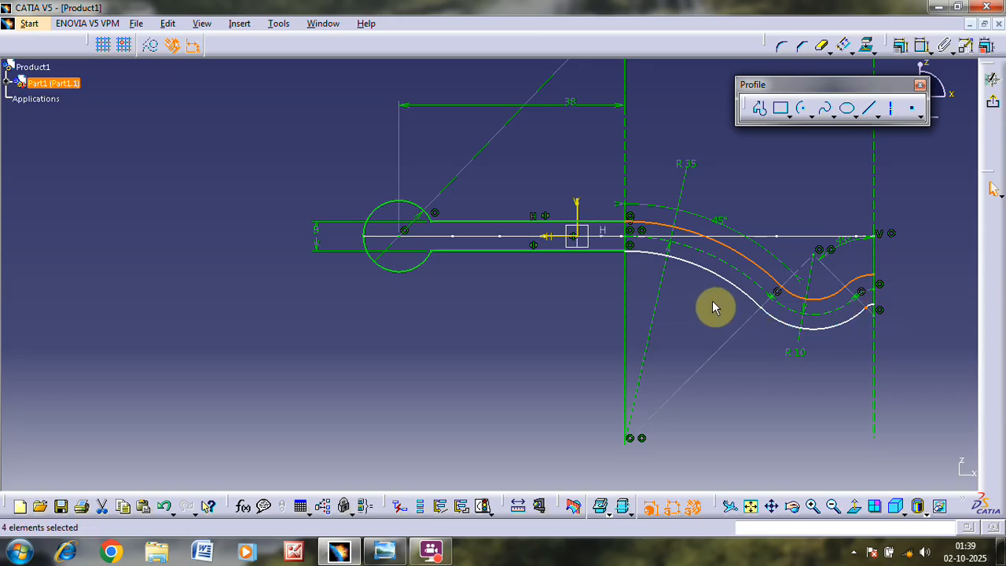
Apply Auto Constraint to all six upper and lower profile arcs, with the sketch's horizontal axis as the reference element
{"action": "left_click", "coordinate": [692, 272], "text": "ctrl"}
{"action": "left_click", "coordinate": [805, 336], "text": "ctrl"}
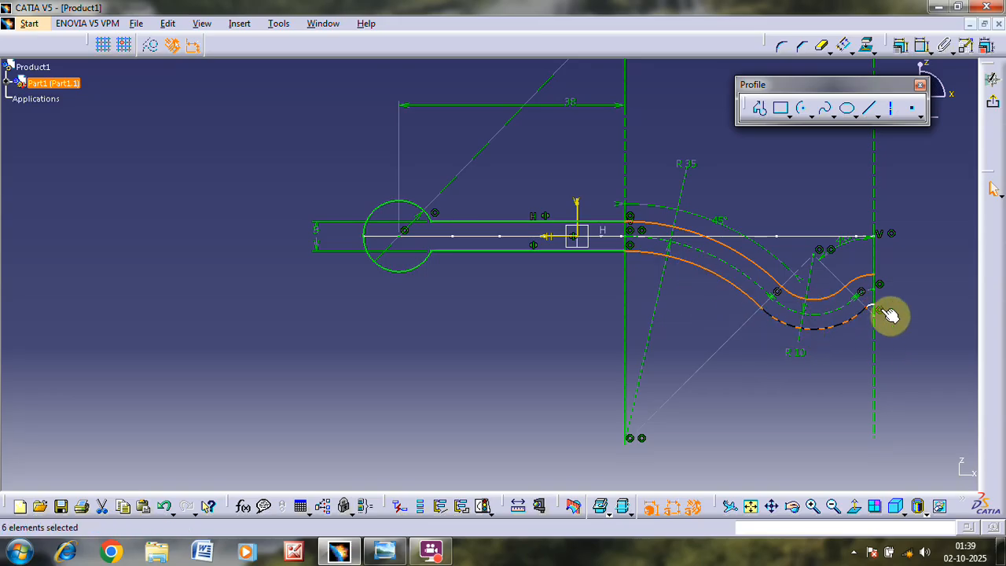
{"action": "left_click", "coordinate": [875, 307], "text": "ctrl"}
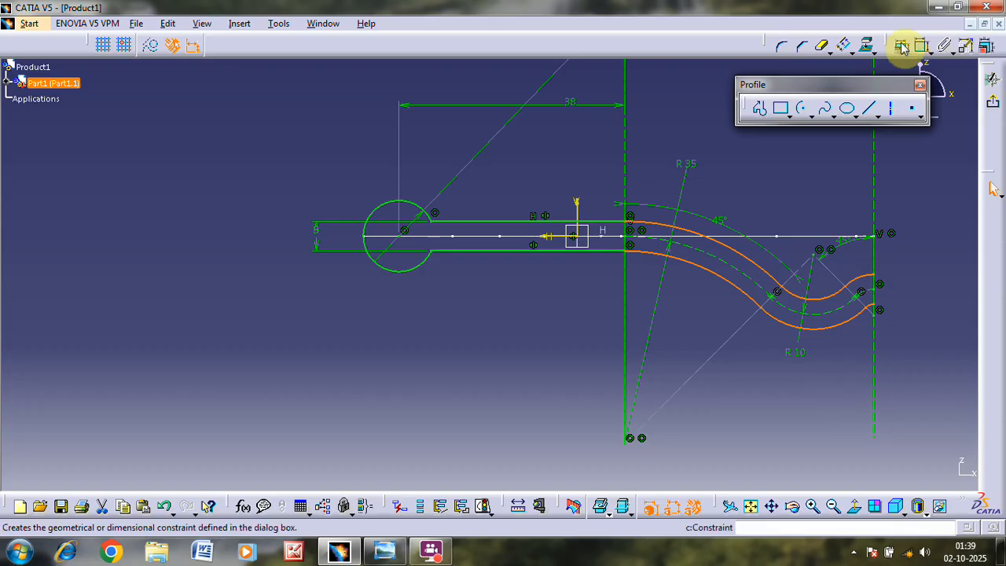
{"action": "left_click", "coordinate": [970, 50]}
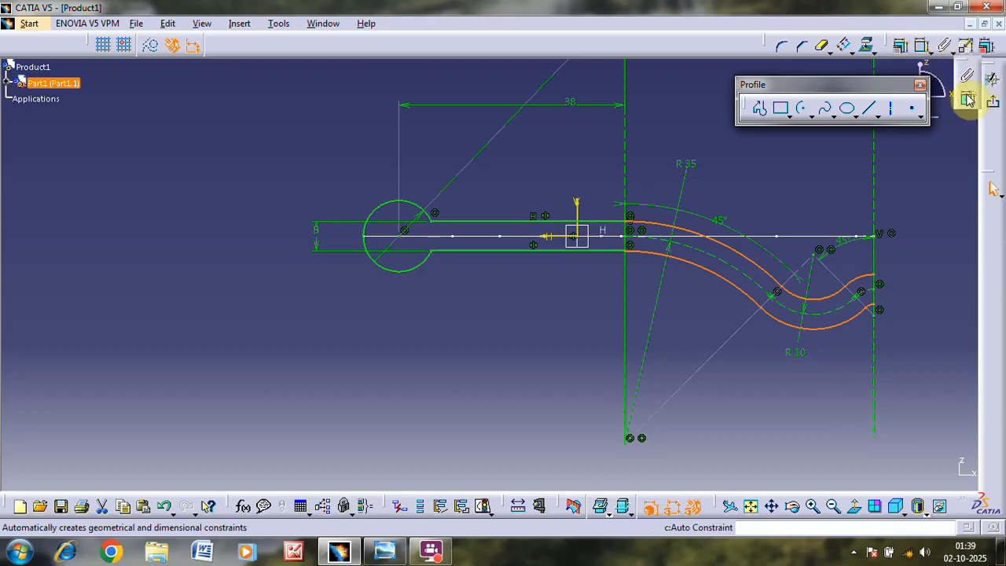
{"action": "left_click", "coordinate": [968, 98]}
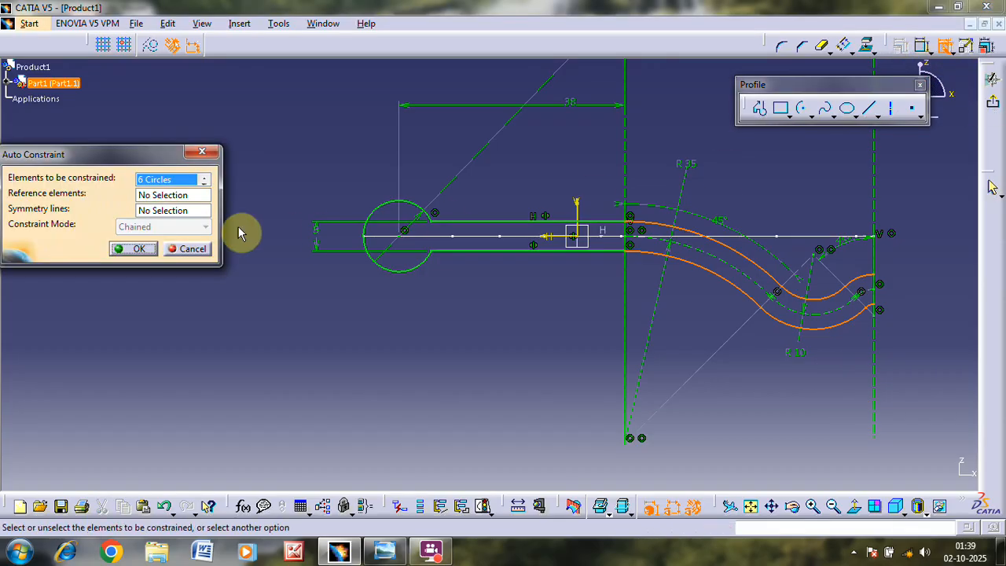
{"action": "left_click", "coordinate": [201, 197]}
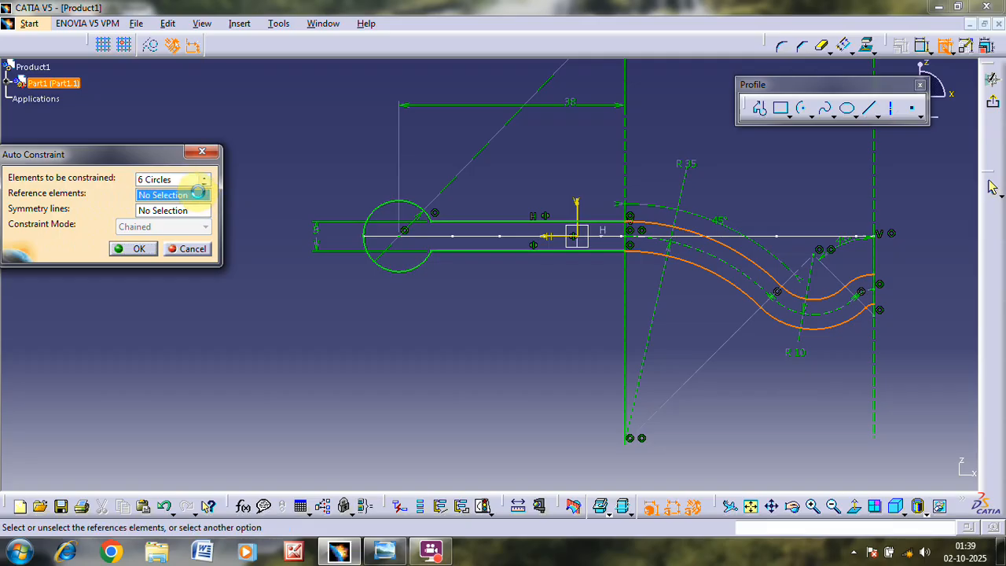
{"action": "left_click", "coordinate": [586, 208]}
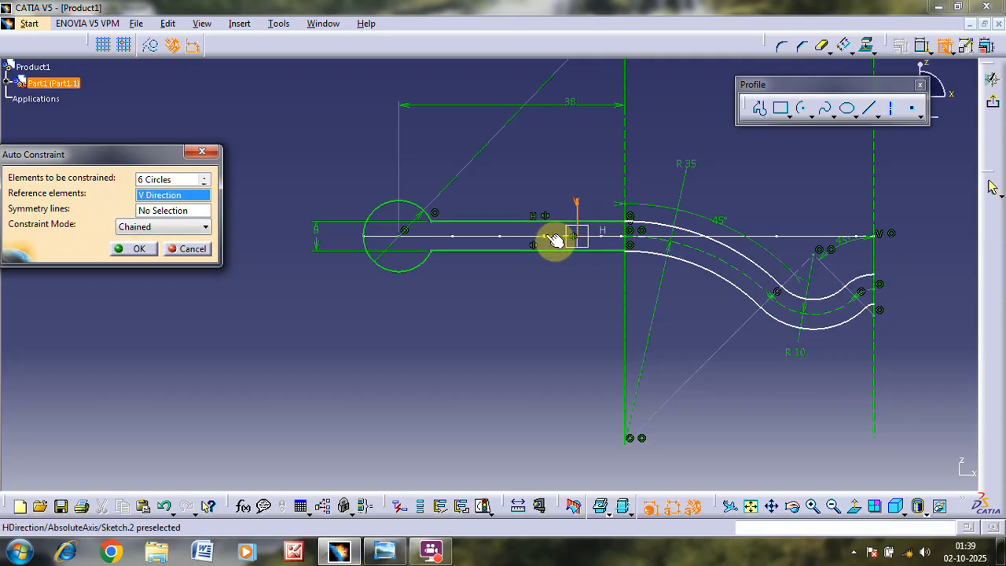
{"action": "left_click", "coordinate": [569, 237]}
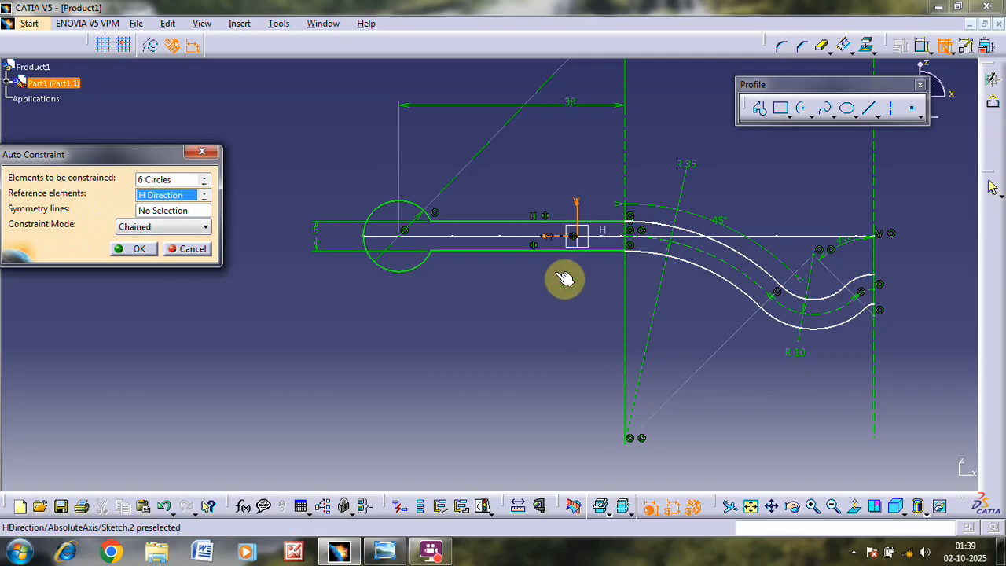
{"action": "left_click", "coordinate": [146, 249]}
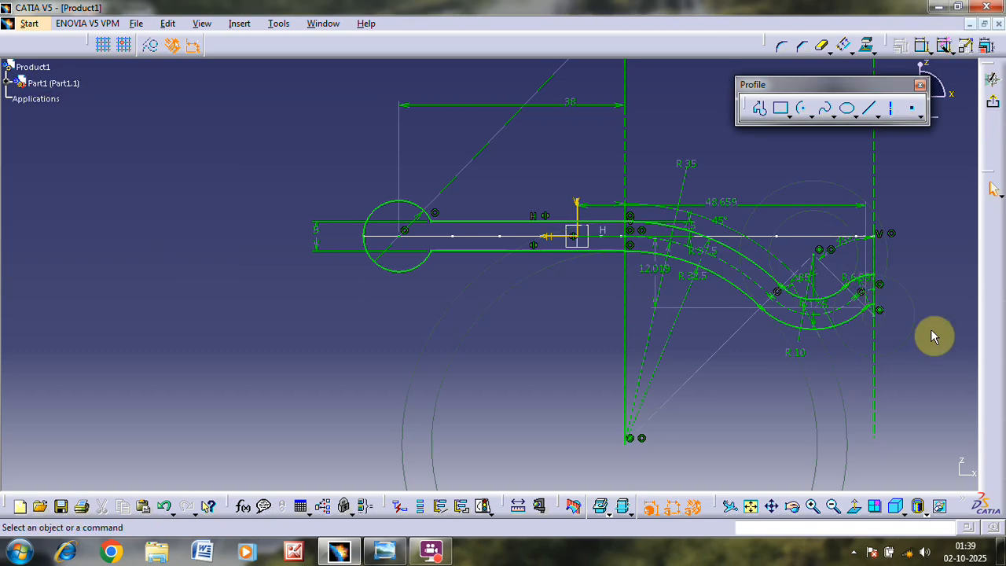
Close the bent profile's open end with a vertical line between the two arc endpoints and dimension its length
{"action": "mouse_move", "coordinate": [931, 337]}
{"action": "middle_mouse_down"}
{"action": "mouse_move", "coordinate": [938, 272]}
{"action": "mouse_move", "coordinate": [548, 283]}
{"action": "mouse_move", "coordinate": [287, 246]}
{"action": "middle_mouse_up"}
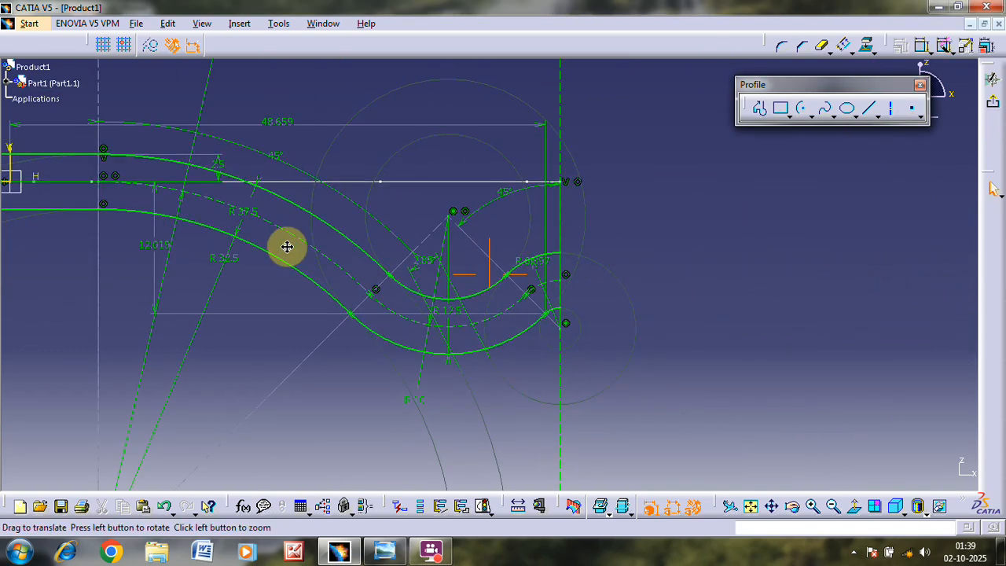
{"action": "left_click", "coordinate": [870, 114]}
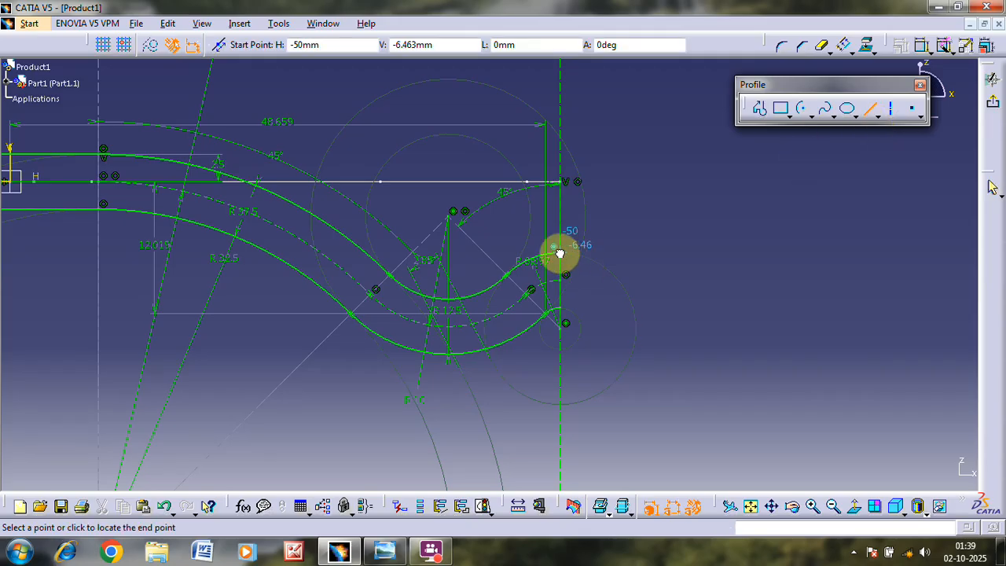
{"action": "left_click", "coordinate": [559, 253]}
{"action": "left_click", "coordinate": [566, 314]}
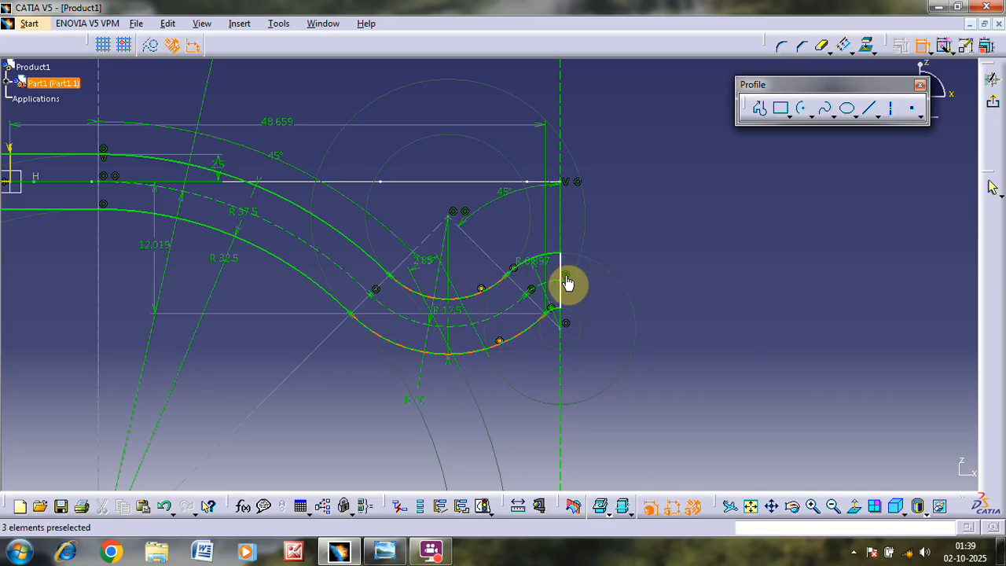
{"action": "left_click", "coordinate": [717, 290]}
{"action": "mouse_move", "coordinate": [640, 227]}
{"action": "middle_mouse_down"}
{"action": "mouse_move", "coordinate": [656, 353]}
{"action": "mouse_move", "coordinate": [671, 295]}
{"action": "middle_mouse_up"}
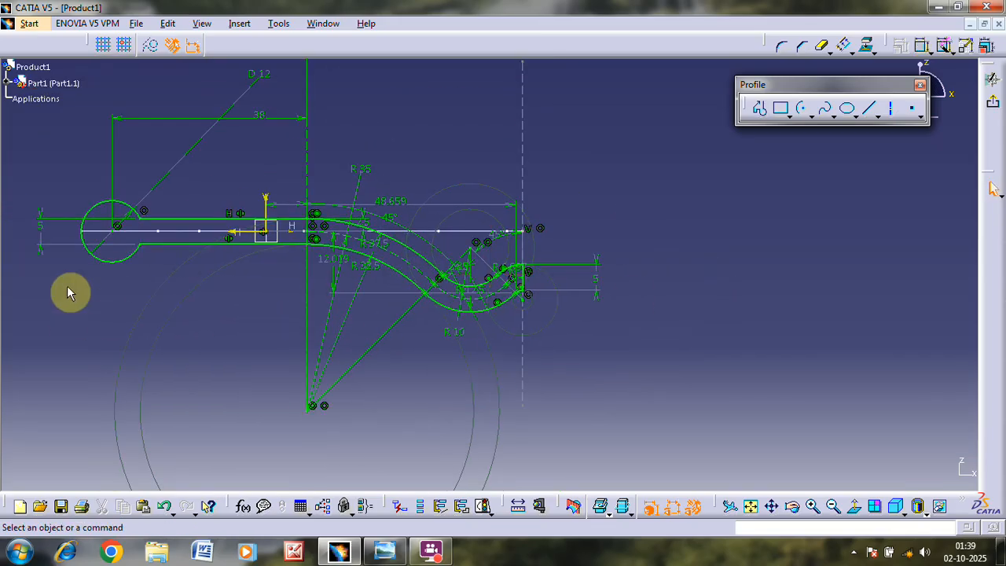
Exit the sketch and use Solid Combine on the plan outline and the bent side profile, both normal to profile
{"action": "left_click", "coordinate": [994, 108]}
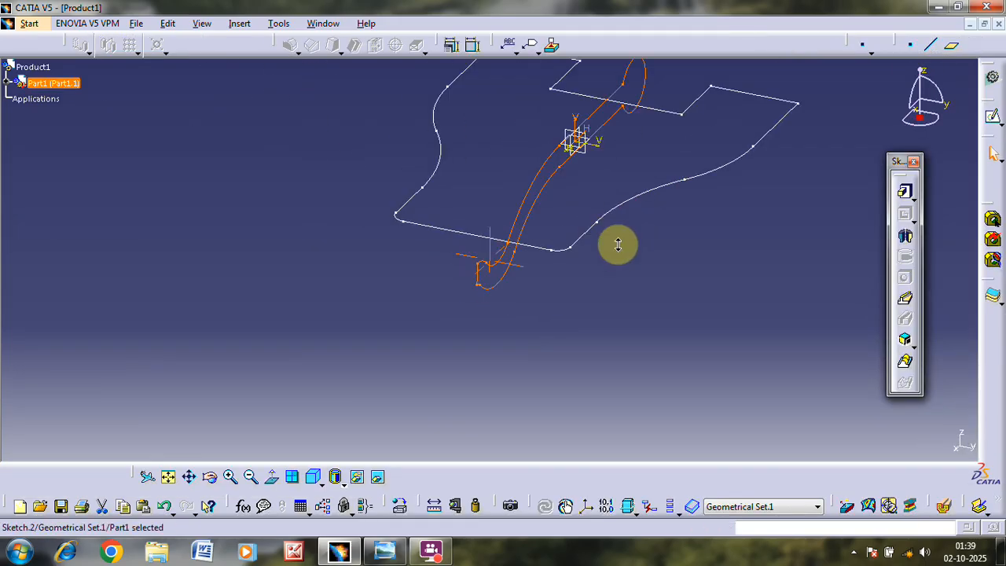
{"action": "middle_click_drag", "start_coordinate": [618, 244], "coordinate": [438, 310]}
{"action": "left_click", "coordinate": [586, 314]}
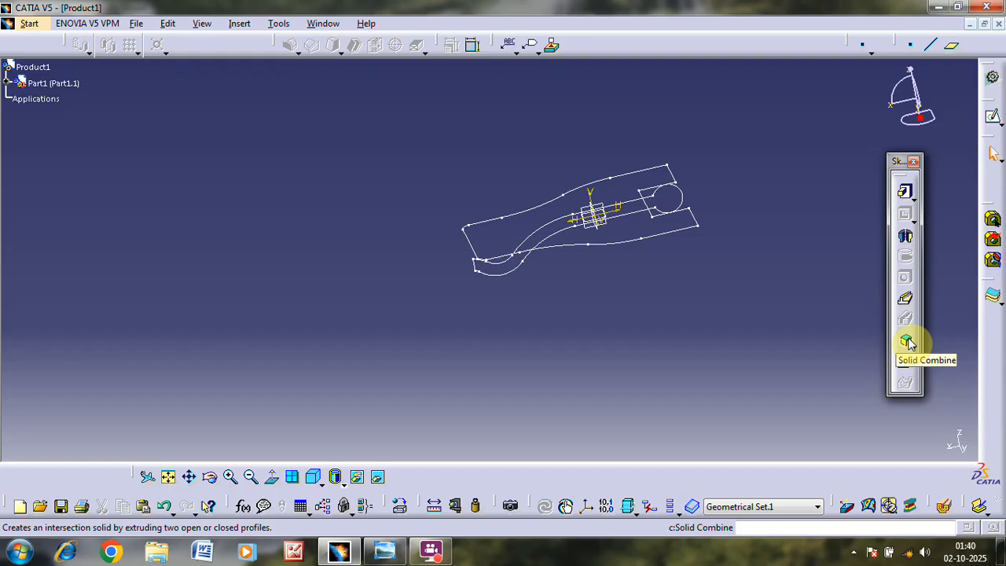
{"action": "left_click", "coordinate": [907, 342]}
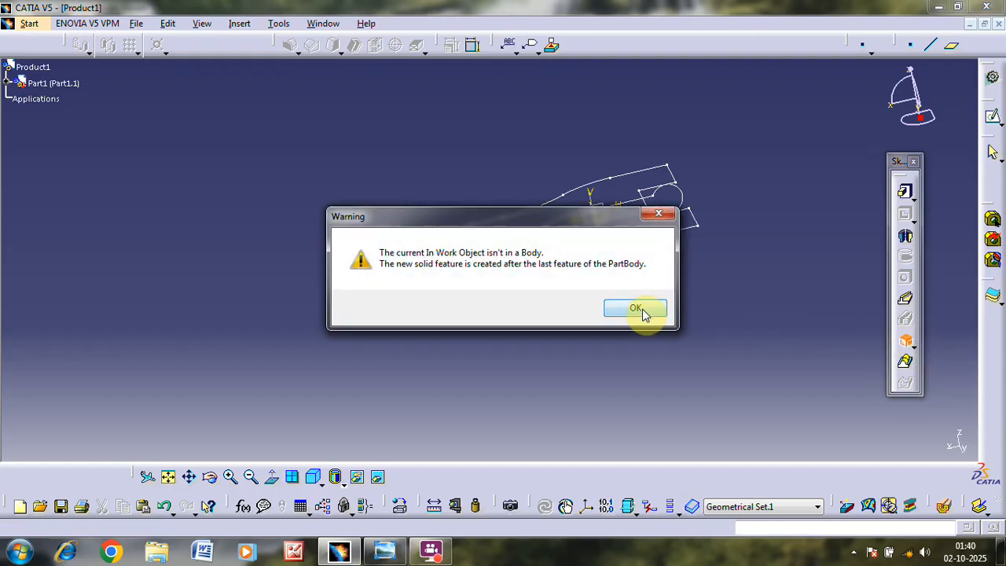
{"action": "left_click", "coordinate": [643, 312]}
{"action": "left_click", "coordinate": [641, 174]}
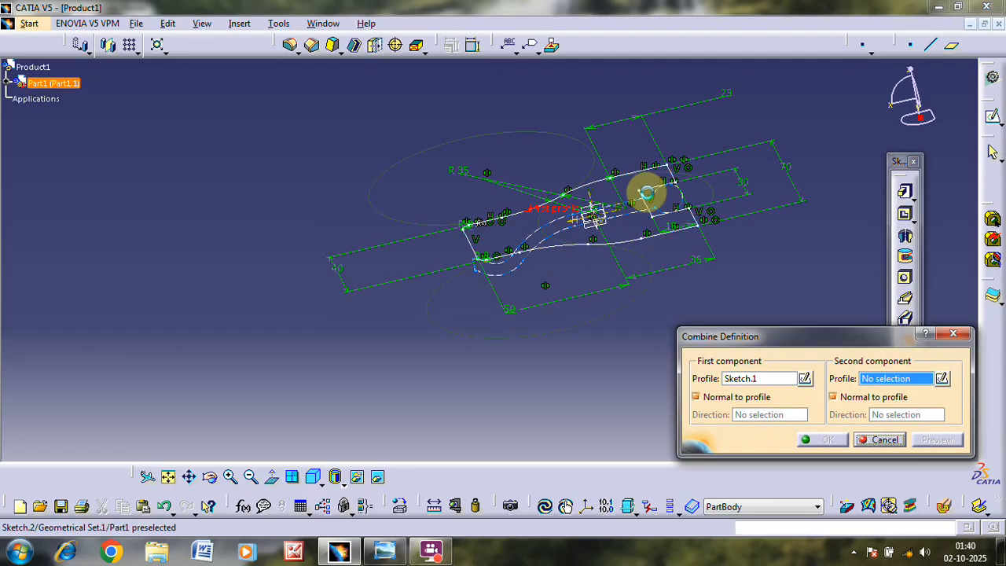
{"action": "left_click", "coordinate": [664, 193]}
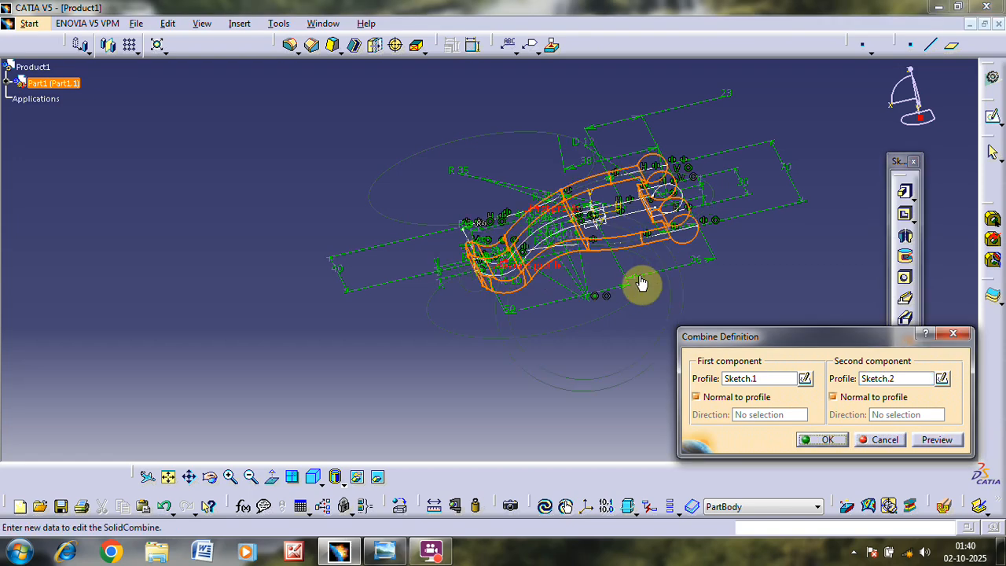
{"action": "left_click", "coordinate": [825, 439]}
Start a new sketch on the flat face of the plate next to the hinge barrels
{"action": "middle_click_drag", "start_coordinate": [573, 325], "coordinate": [548, 367]}
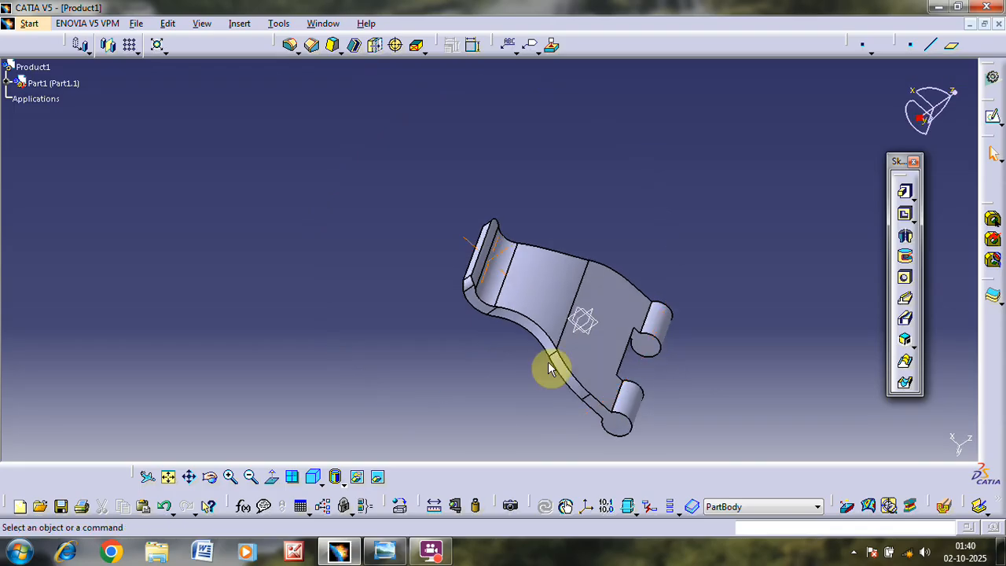
{"action": "middle_click_drag", "start_coordinate": [640, 157], "coordinate": [647, 353]}
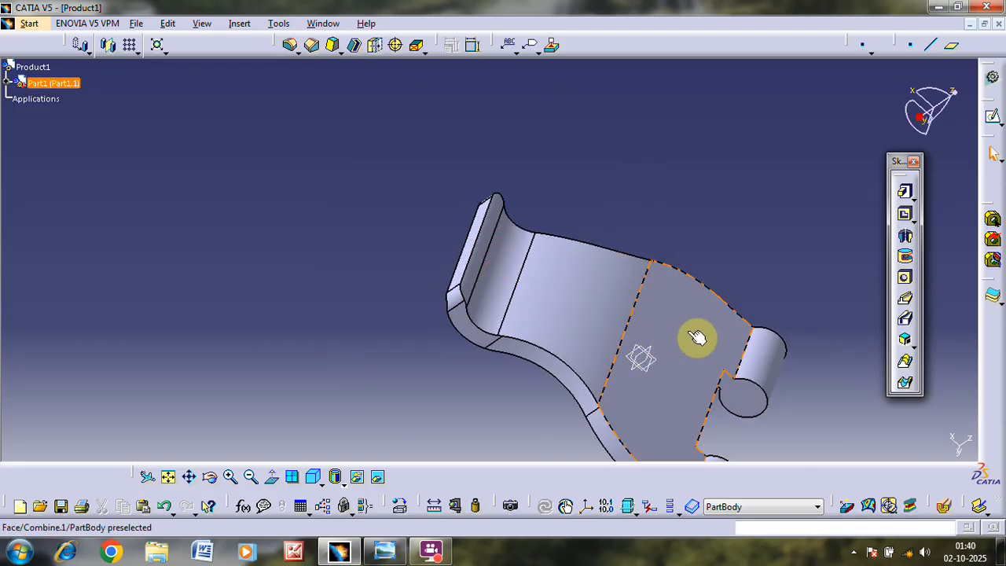
{"action": "left_click", "coordinate": [697, 338]}
{"action": "left_click", "coordinate": [986, 119]}
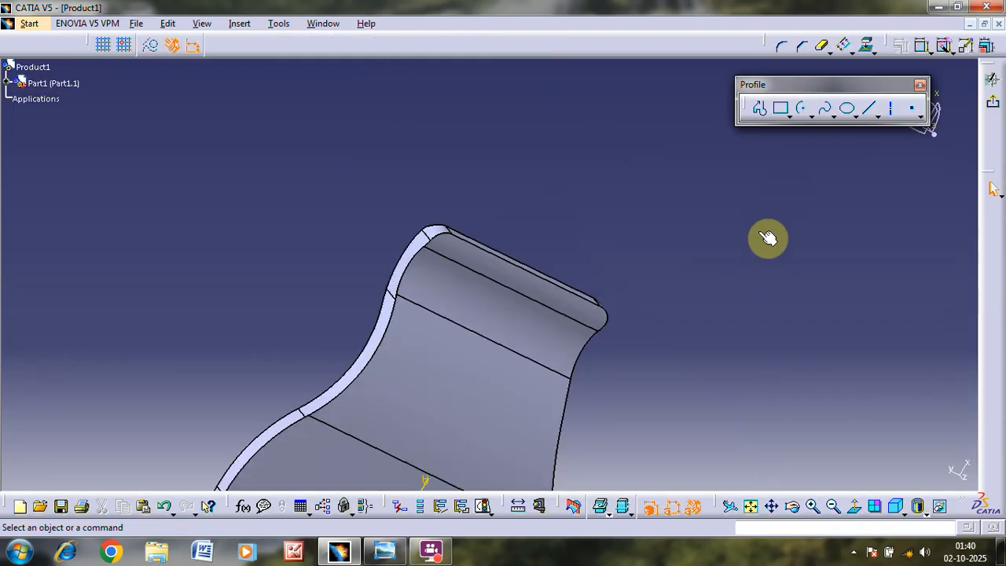
{"action": "middle_click_drag", "start_coordinate": [783, 228], "coordinate": [783, 228]}
Draw a keyhole profile from the origin along the horizontal axis, with radii about 10 and 6.5 mm and centres about 16 mm apart
{"action": "key", "text": "alt+Tab"}
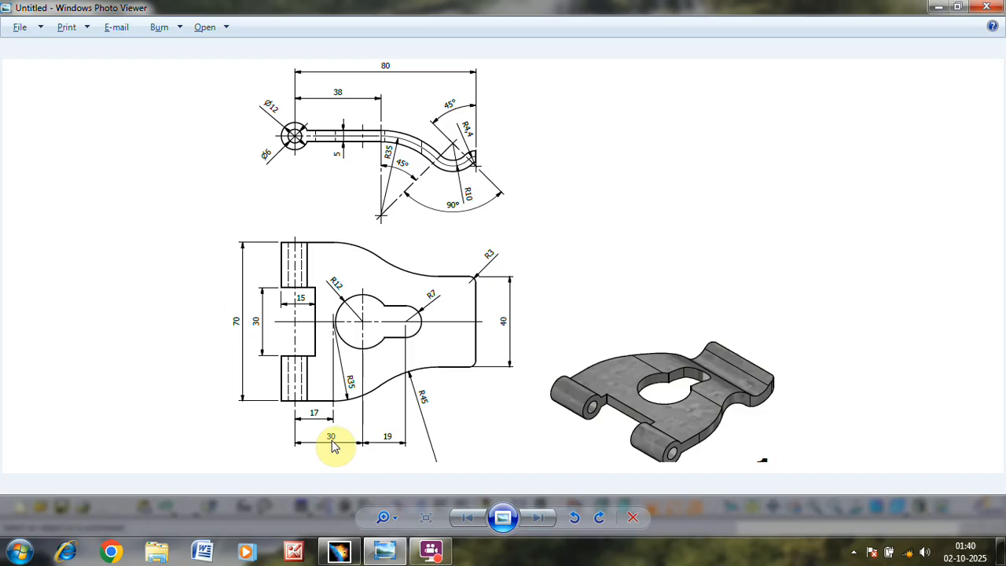
{"action": "key", "text": "alt+Tab"}
{"action": "middle_click_drag", "start_coordinate": [609, 165], "coordinate": [680, 128]}
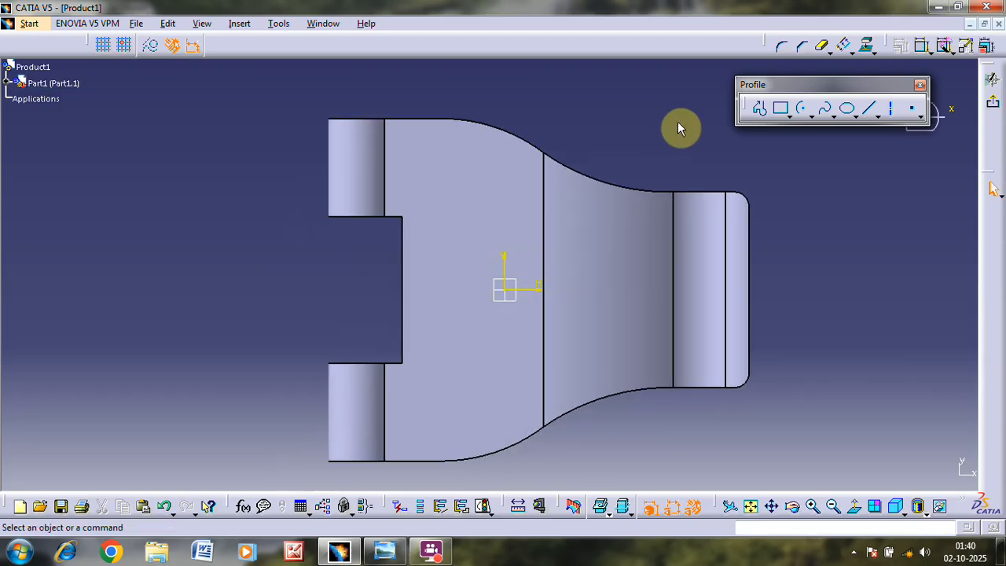
{"action": "left_click", "coordinate": [809, 115]}
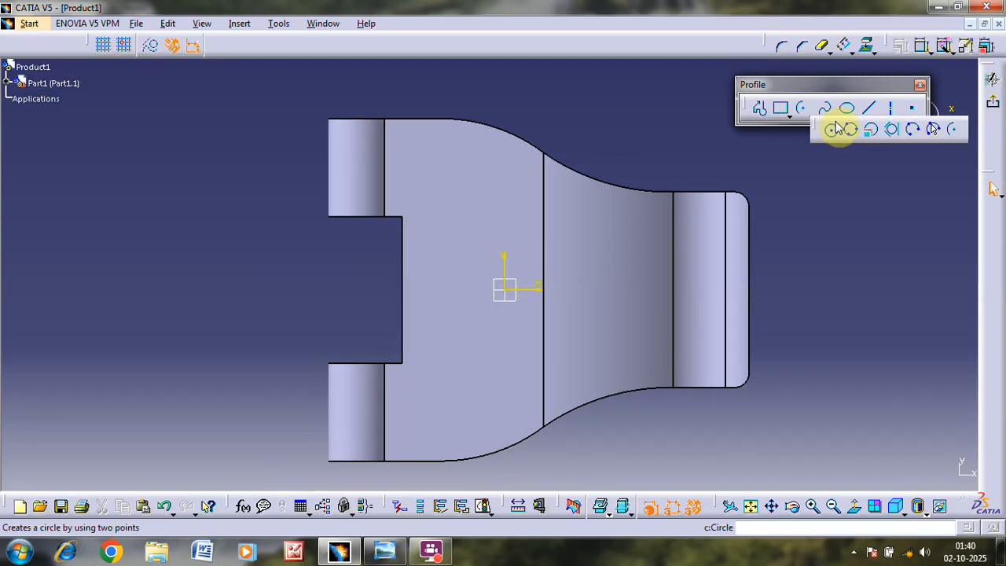
{"action": "left_click", "coordinate": [789, 115]}
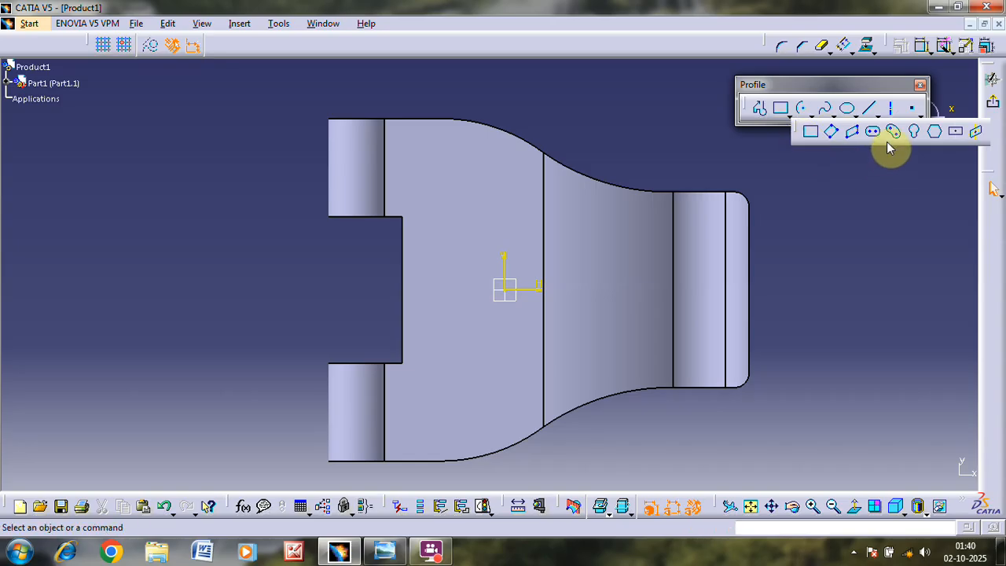
{"action": "left_click", "coordinate": [915, 137]}
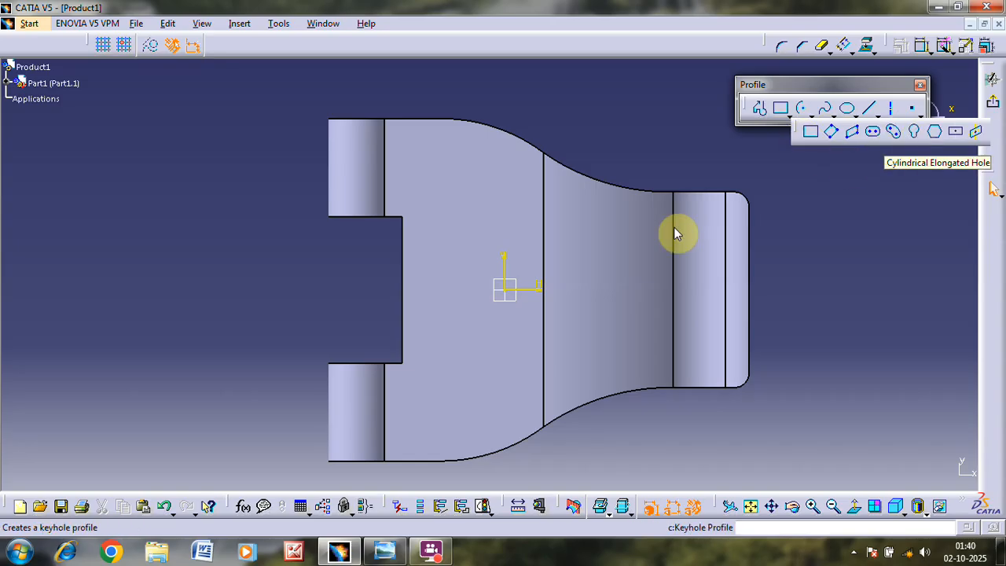
{"action": "left_click", "coordinate": [509, 293]}
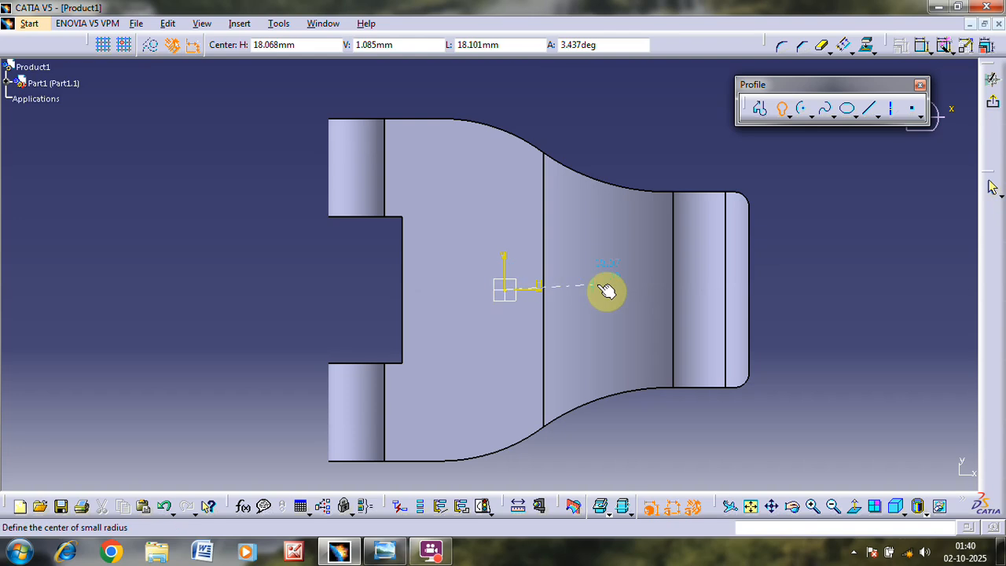
{"action": "left_click", "coordinate": [581, 290]}
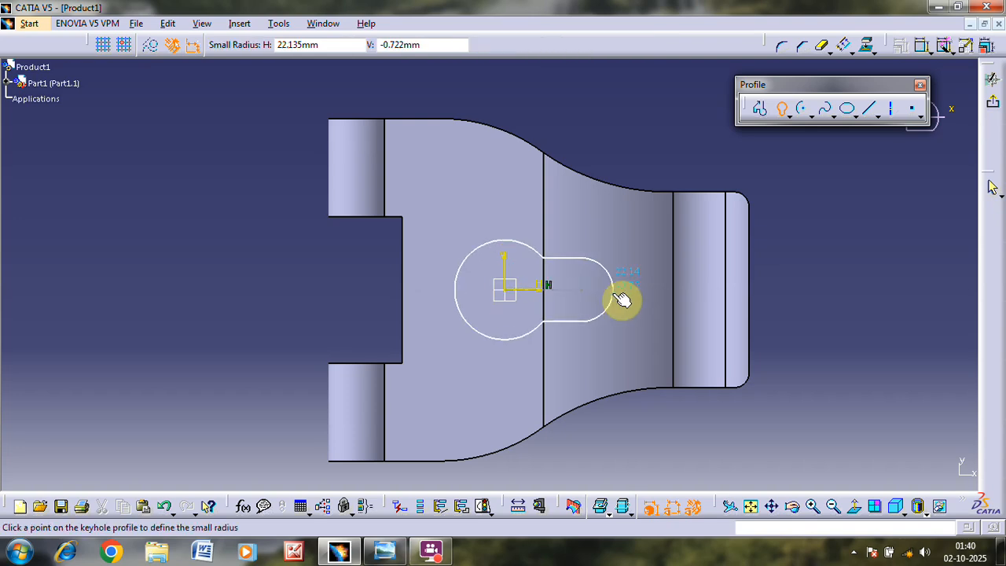
{"action": "left_click", "coordinate": [615, 295]}
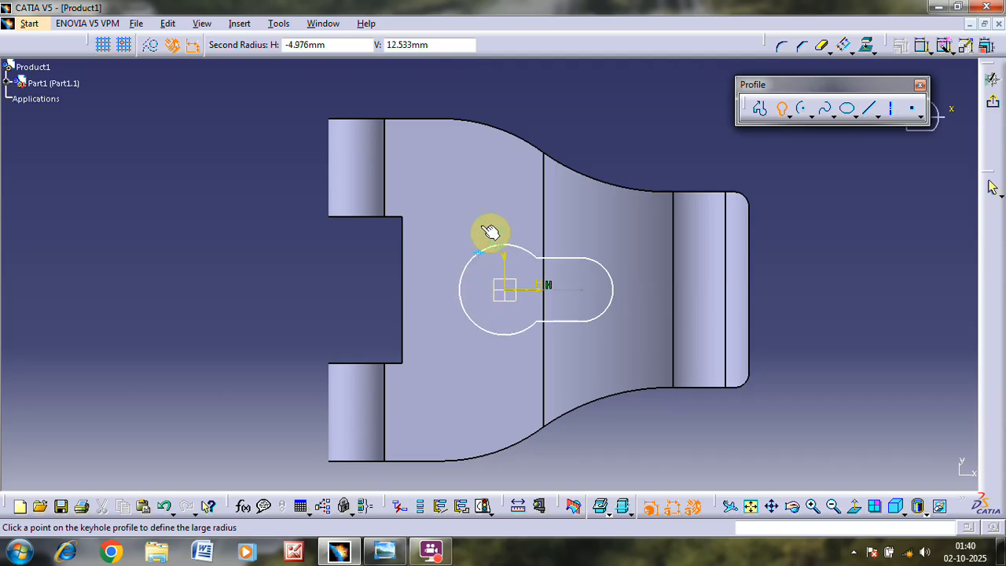
{"action": "left_click", "coordinate": [488, 254]}
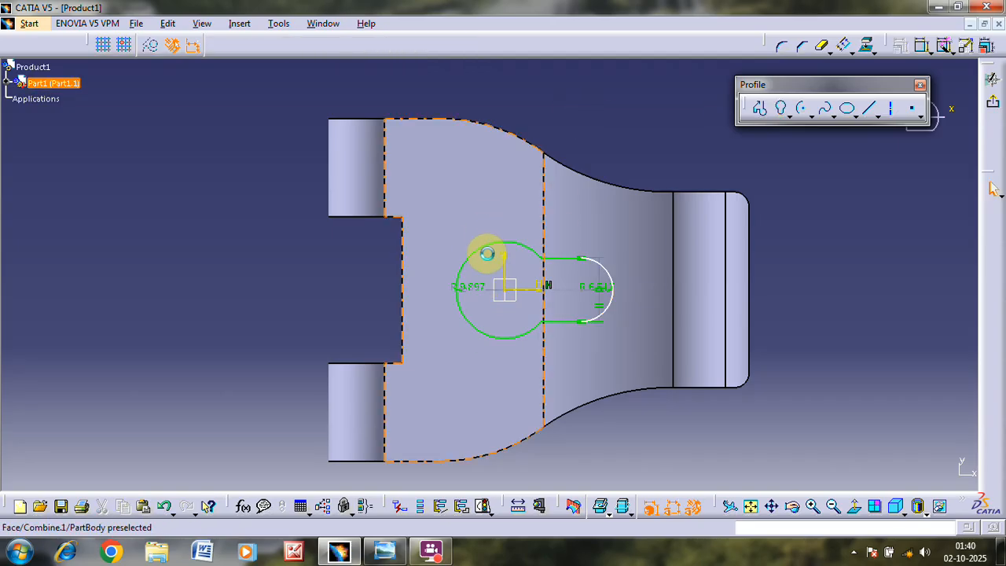
Move the radius dimension of the keyhole's large arc clear of the profile and set it to 12 mm
{"action": "left_click_drag", "start_coordinate": [472, 293], "coordinate": [477, 191]}
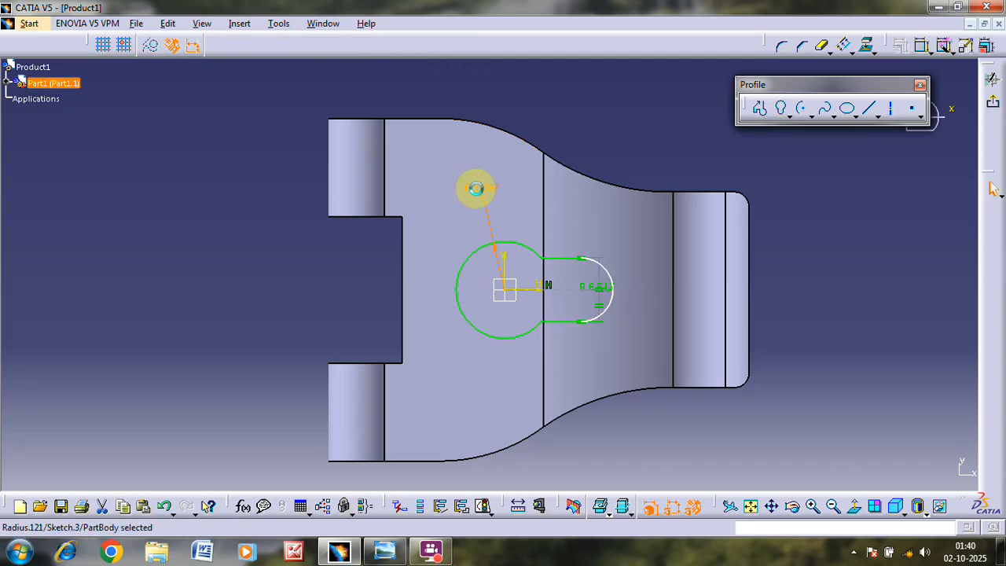
{"action": "double_click", "coordinate": [476, 189]}
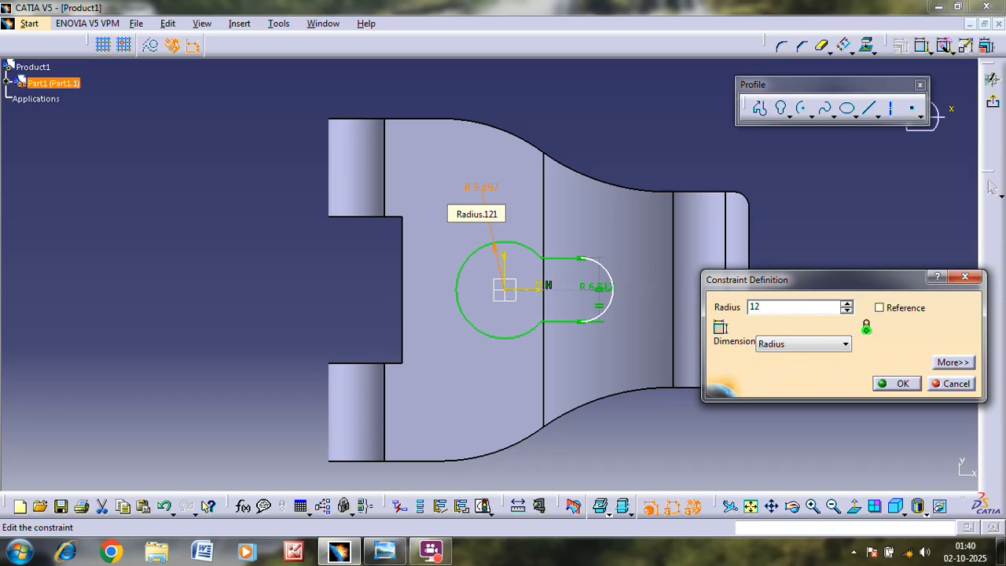
{"action": "key", "text": "Return"}
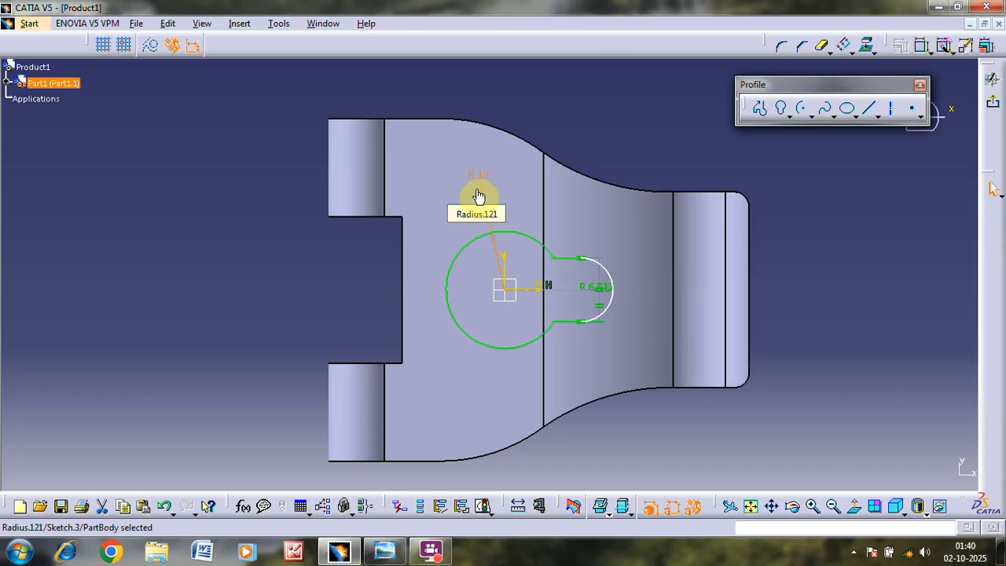
Move the radius dimension of the keyhole's small arc clear of the profile and set it to 7 mm
{"action": "double_click", "coordinate": [601, 292]}
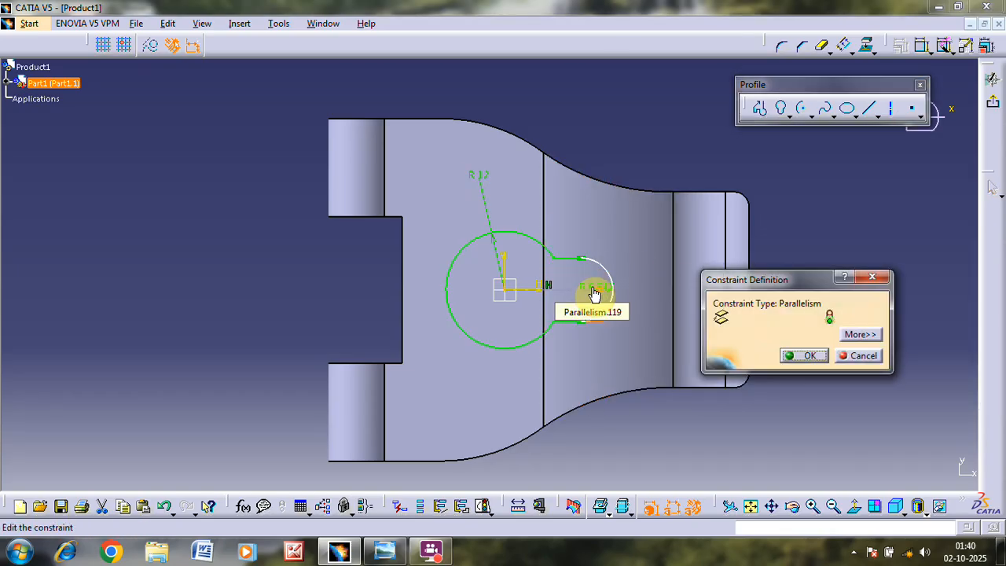
{"action": "left_click", "coordinate": [872, 356]}
{"action": "key", "text": "alt+Tab"}
{"action": "key", "text": "alt+Tab"}
{"action": "mouse_move", "coordinate": [602, 284]}
{"action": "left_mouse_down"}
{"action": "mouse_move", "coordinate": [674, 296]}
{"action": "mouse_move", "coordinate": [701, 284]}
{"action": "left_mouse_up"}
{"action": "double_click", "coordinate": [701, 283]}
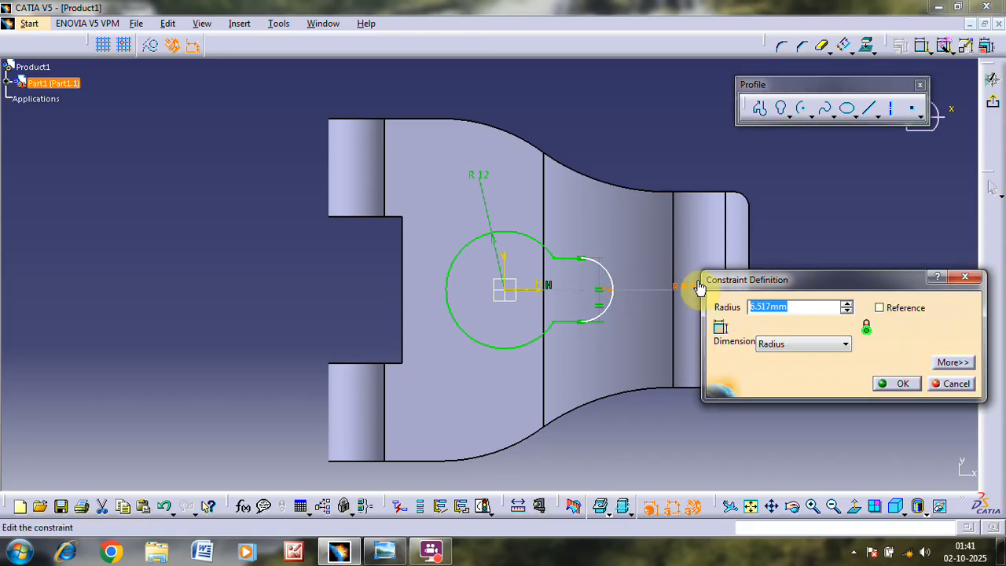
{"action": "type", "text": "7"}
{"action": "key", "text": "Return"}
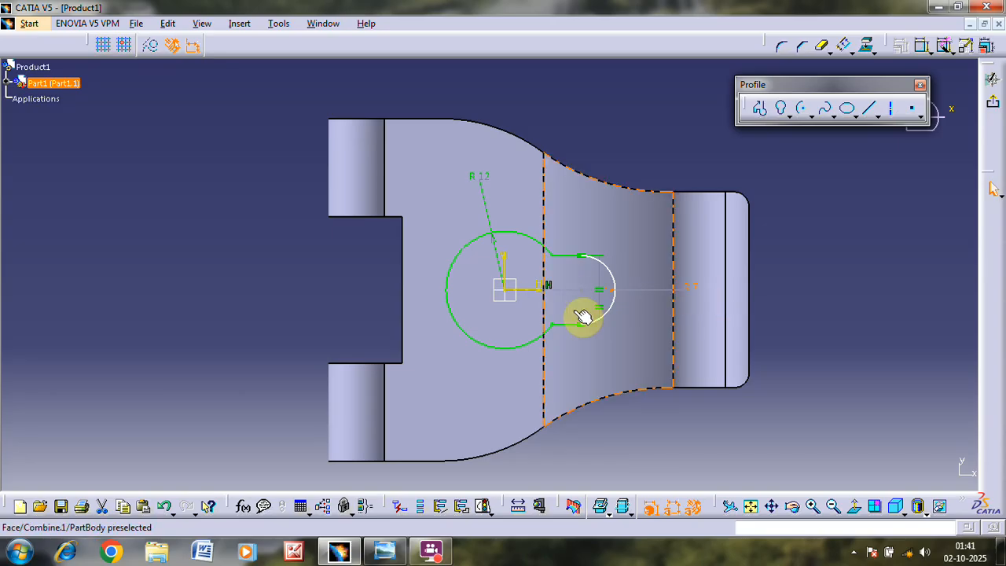
Dimension the distance between the keyhole's small arc centre and the origin, and set it to 19 mm
{"action": "left_click", "coordinate": [509, 291], "text": "ctrl"}
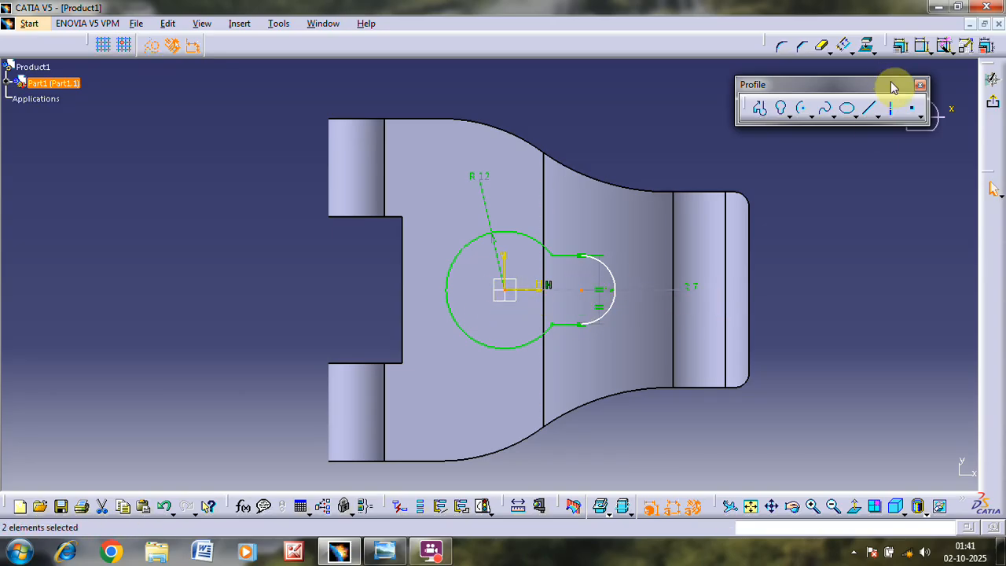
{"action": "left_click", "coordinate": [923, 44]}
{"action": "left_click", "coordinate": [629, 118]}
{"action": "double_click", "coordinate": [631, 114]}
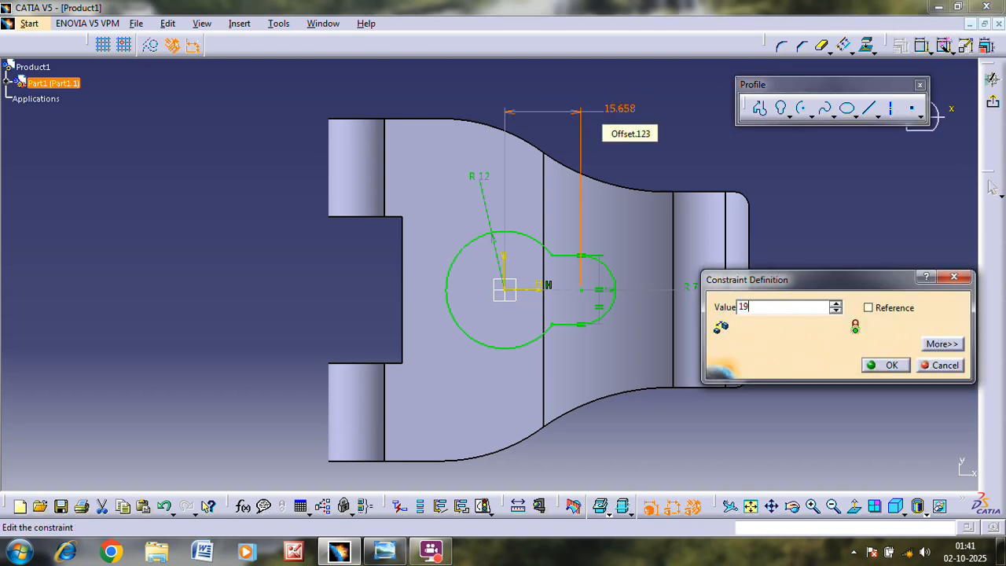
{"action": "key", "text": "Return"}
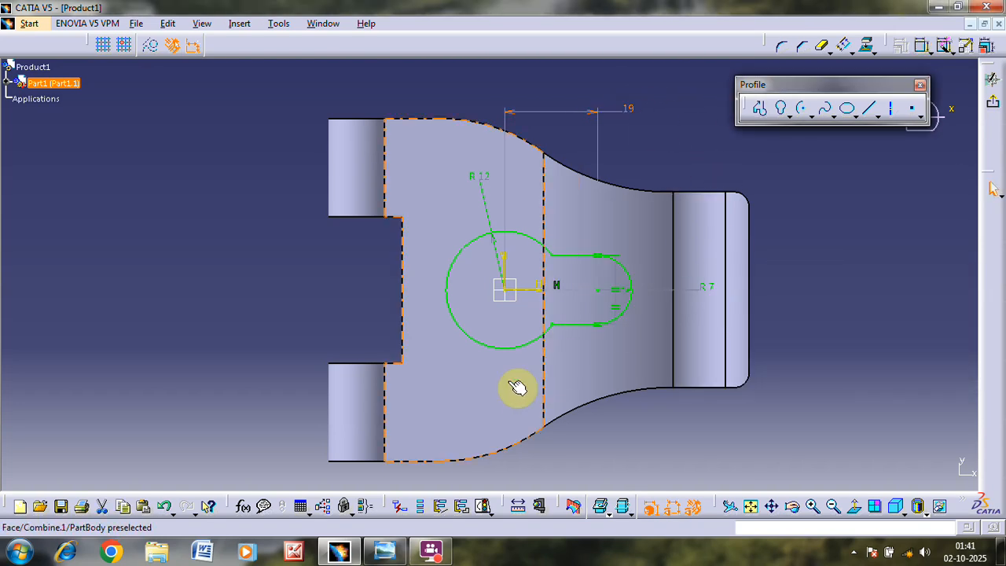
Check the distance between the sketch's vertical axis and the hinge barrel axis against the reference drawing
{"action": "left_click", "coordinate": [400, 273]}
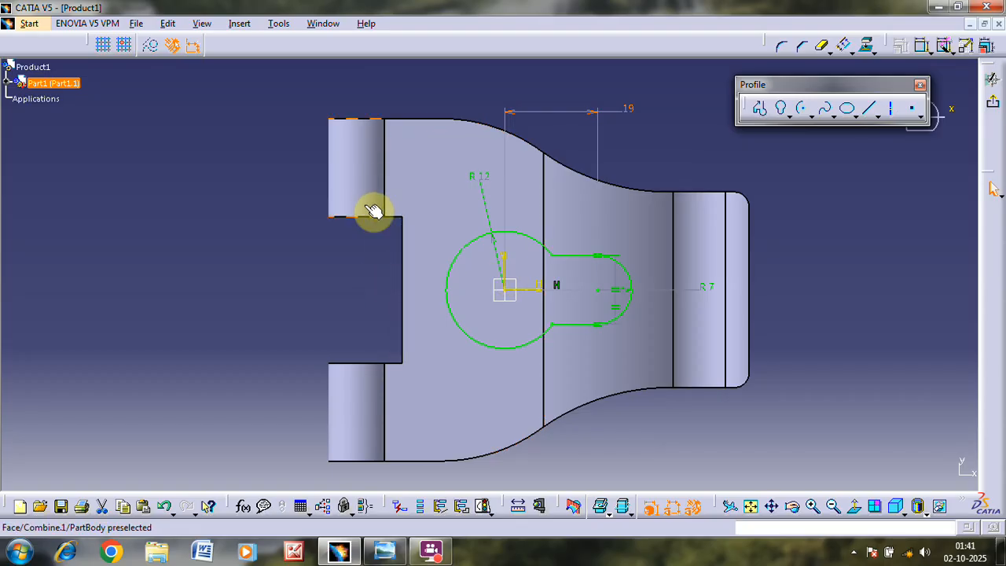
{"action": "left_click", "coordinate": [923, 49]}
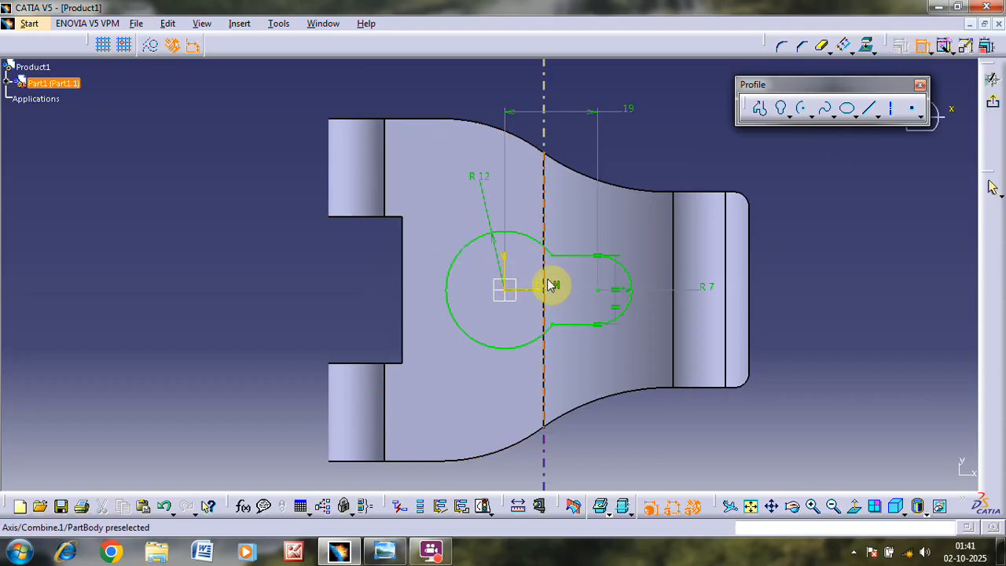
{"action": "left_click", "coordinate": [509, 268]}
{"action": "left_click", "coordinate": [363, 208]}
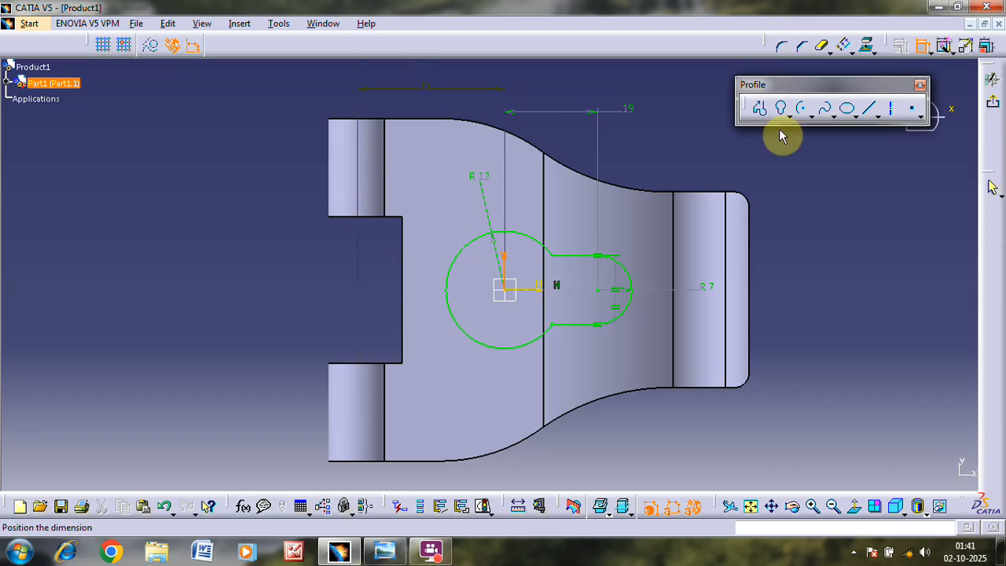
{"action": "left_click", "coordinate": [760, 108]}
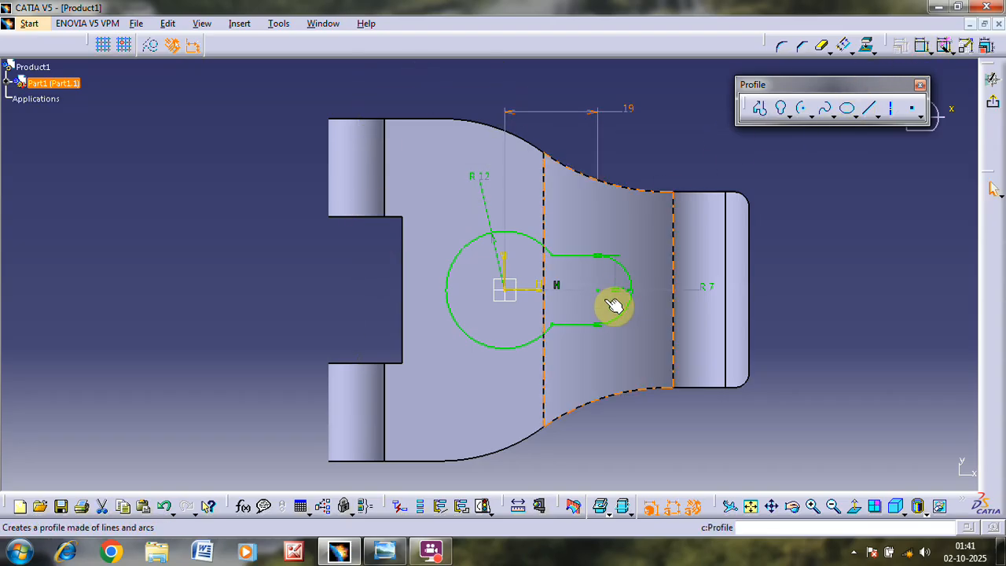
{"action": "key", "text": "alt+Tab"}
{"action": "key", "text": "alt+Tab"}
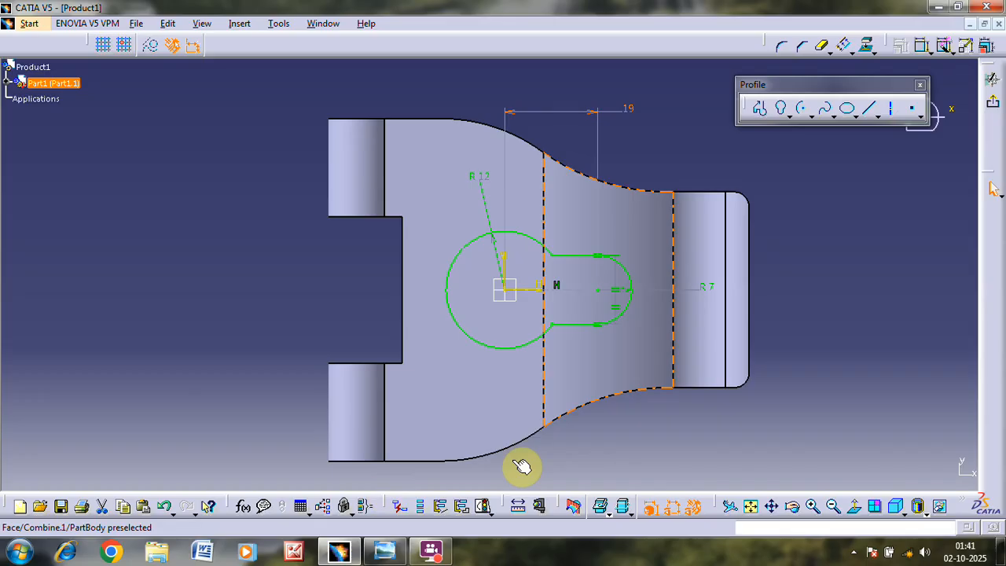
Exit the sketch and cut the keyhole through the plate with a 20 mm deep Pocket
{"action": "left_click", "coordinate": [994, 115]}
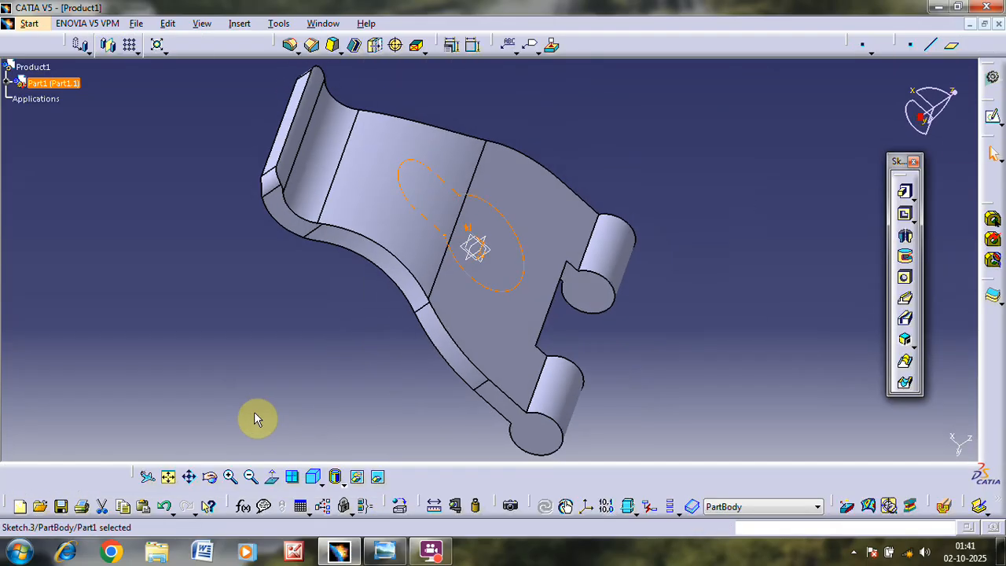
{"action": "left_click", "coordinate": [904, 221]}
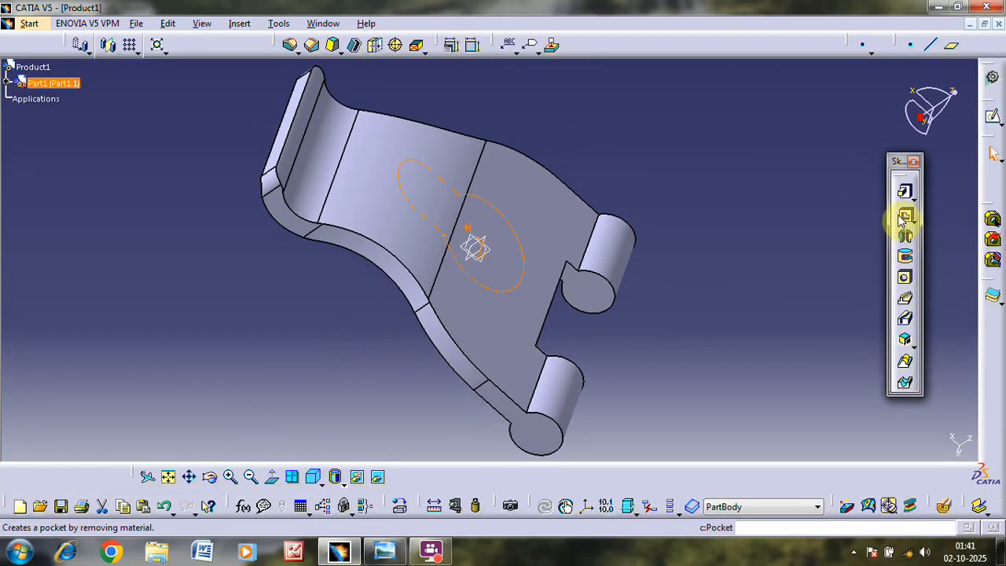
{"action": "left_click", "coordinate": [904, 216]}
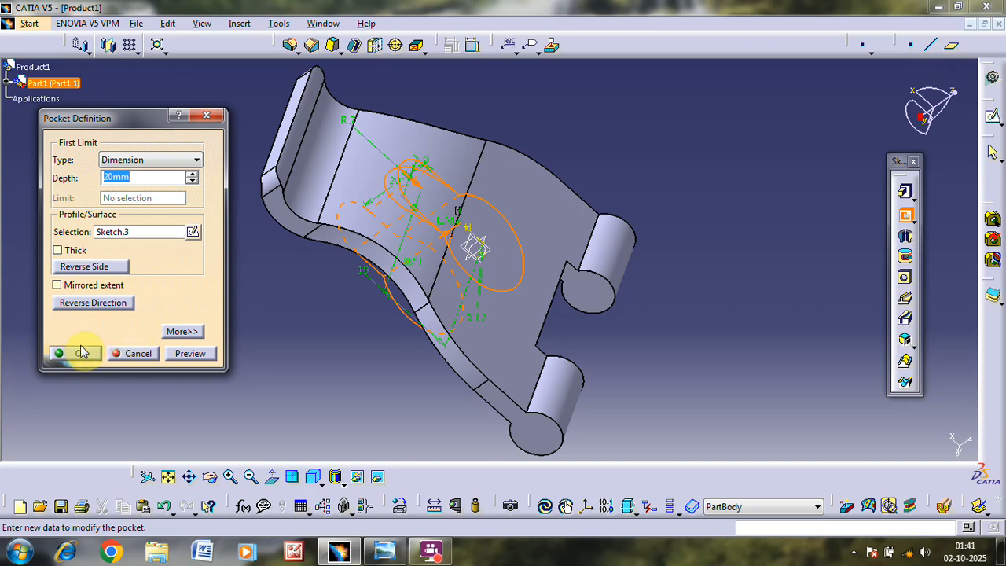
{"action": "left_click", "coordinate": [78, 352]}
{"action": "middle_click_drag", "start_coordinate": [713, 206], "coordinate": [656, 203]}
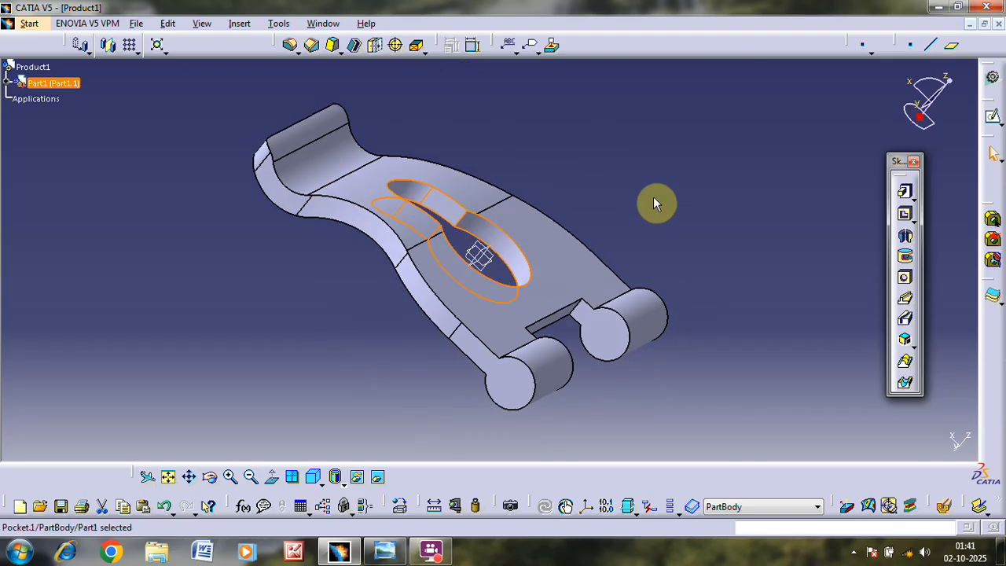